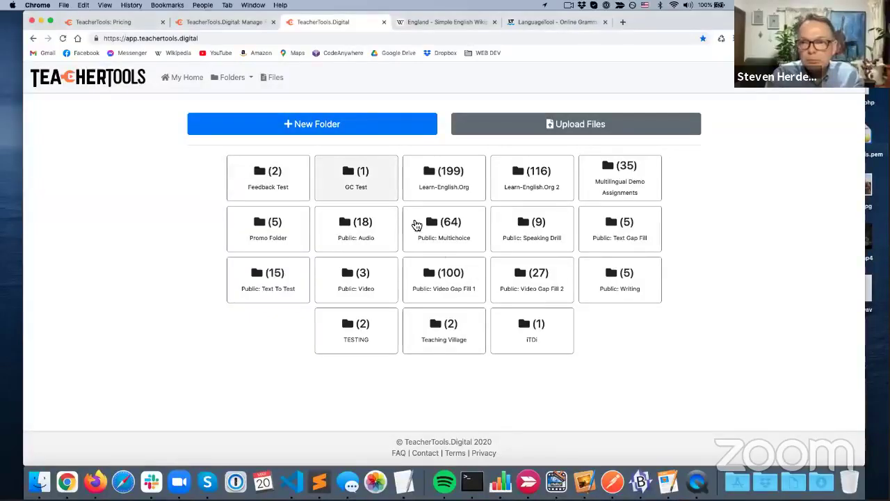
Step: Export the My Report assignment from the iTDi folder and copy its import code for sharing with another teacher
left_click(560, 345)
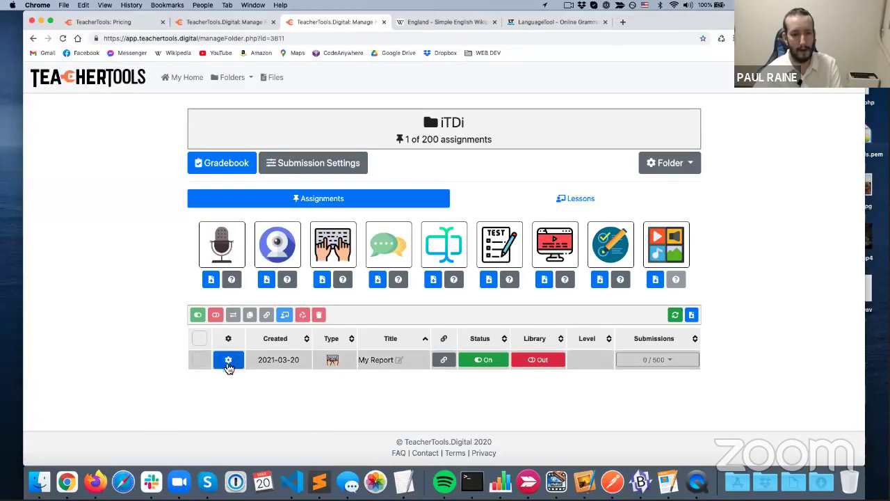
left_click(234, 366)
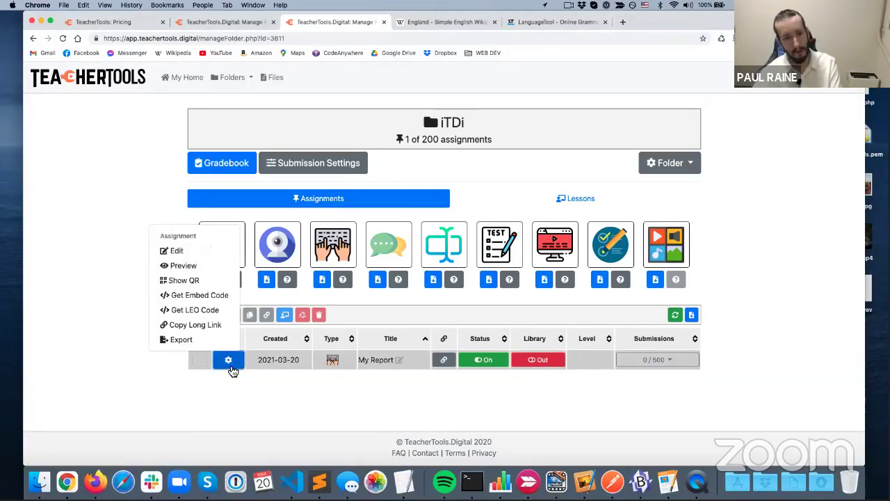
left_click(194, 344)
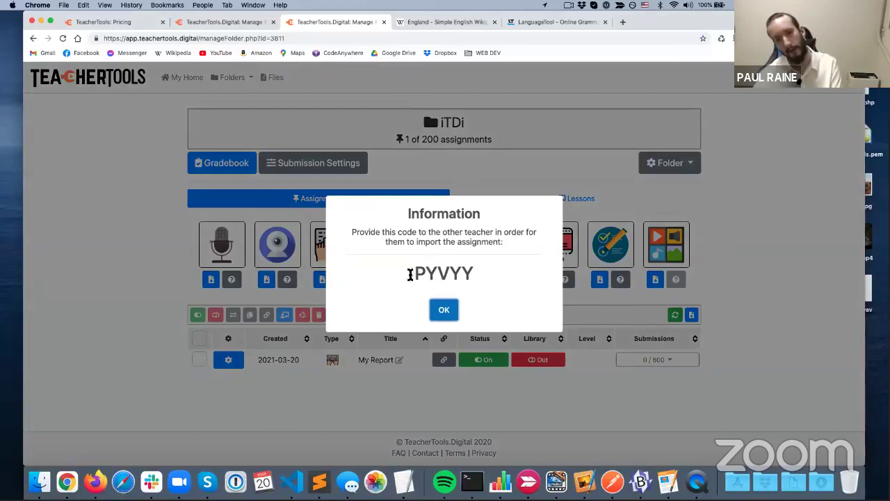
double_click(436, 273)
key("super+c")
right_click(438, 273)
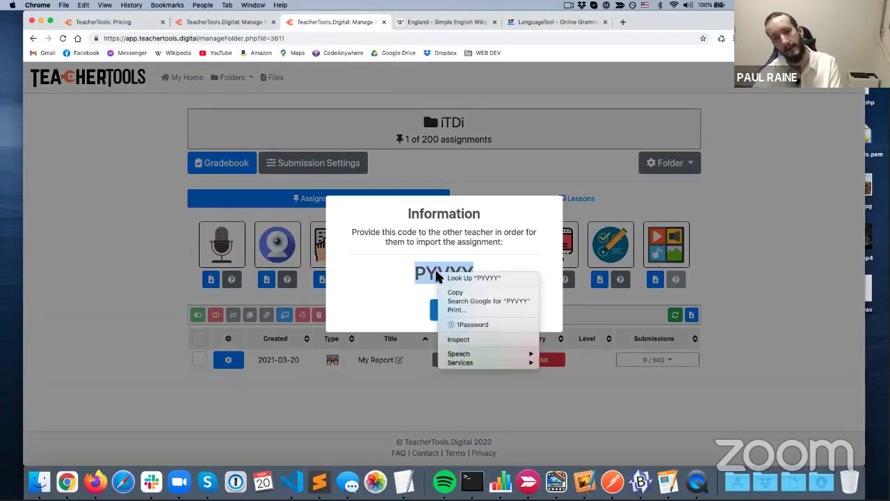
left_click(446, 310)
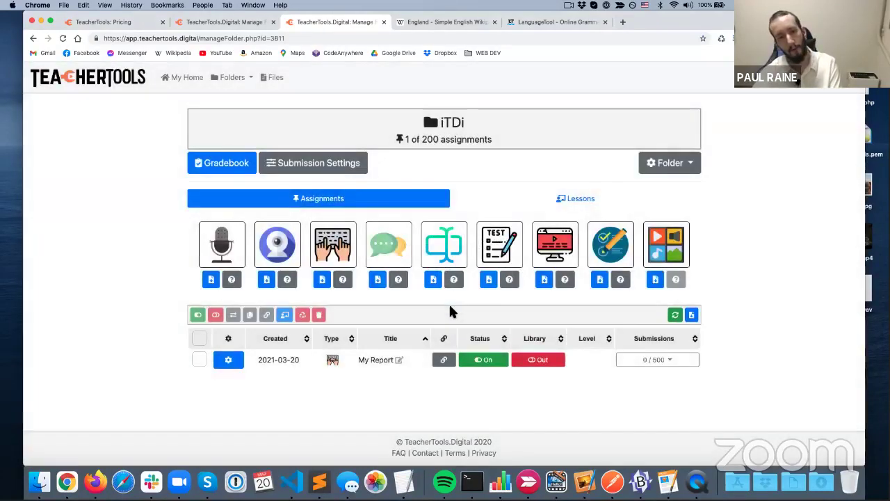
Step: Try out the assignment import by pasting the copied export code as the import code, and cancel without importing
left_click(693, 315)
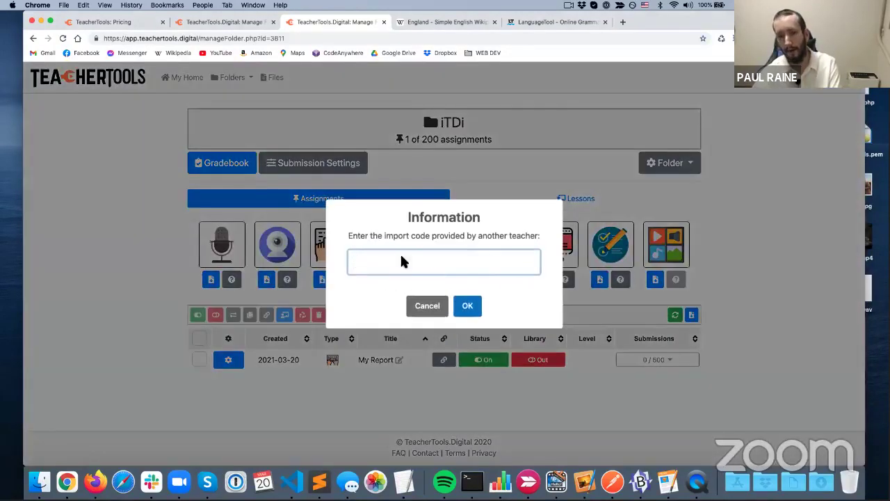
right_click(402, 258)
left_click(450, 317)
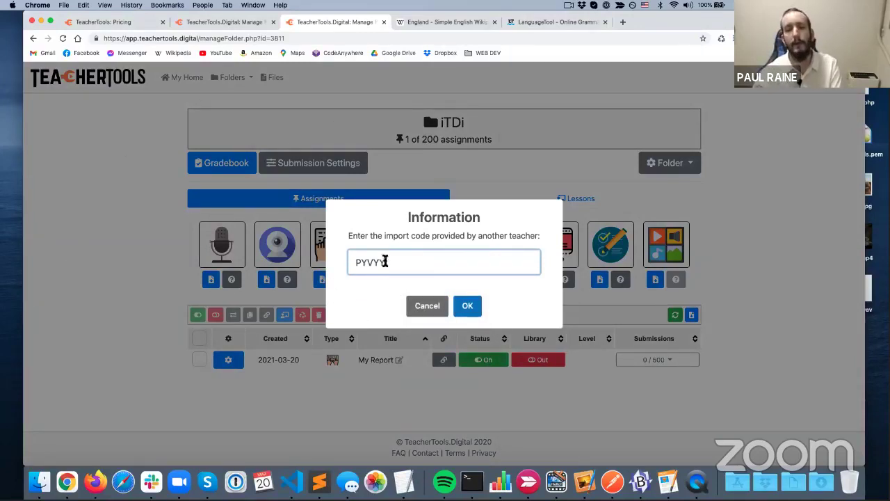
left_click(427, 306)
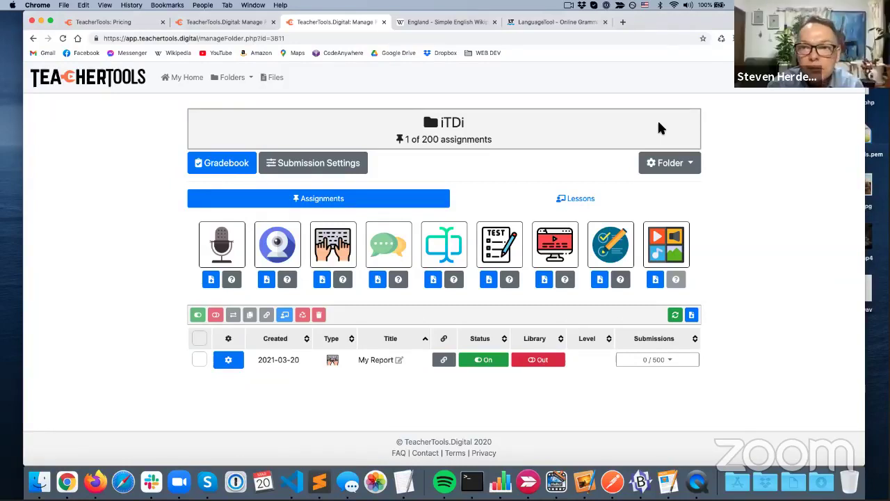
Step: Open My Report for editing and review its auto grading, copy and paste, grammar check, essay language and after-submission settings
left_click(229, 359)
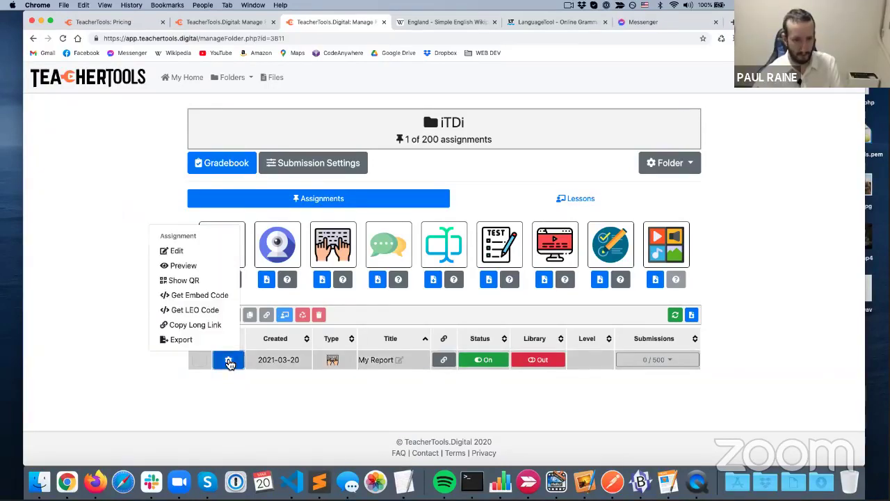
left_click(184, 265)
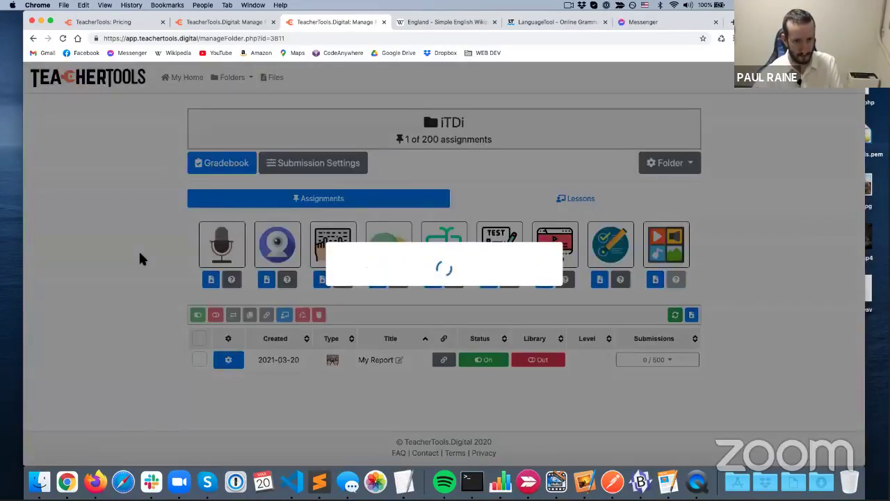
scroll(136, 301, "down", 10)
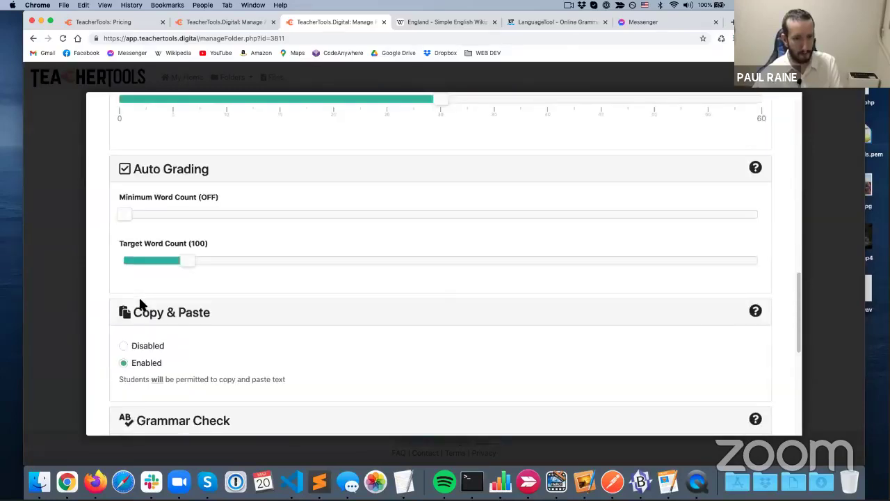
scroll(139, 302, "down", 5)
scroll(139, 302, "down", 3)
scroll(140, 301, "up", 5)
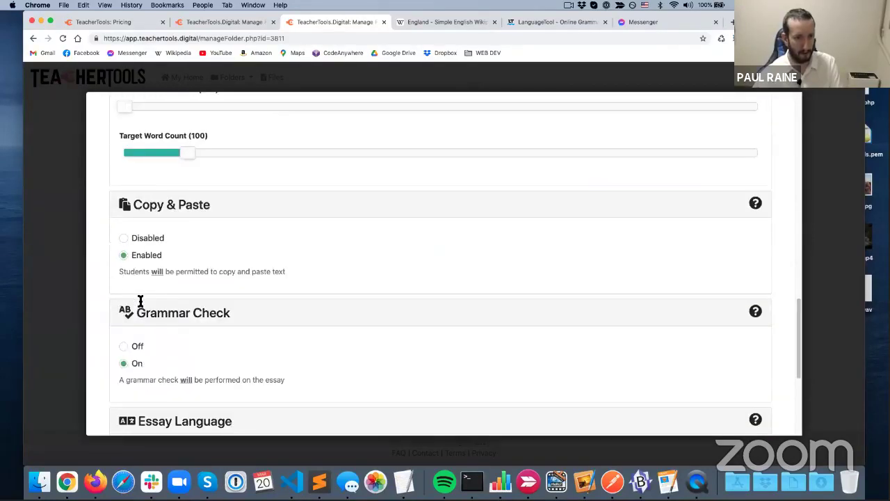
scroll(140, 300, "down", 1)
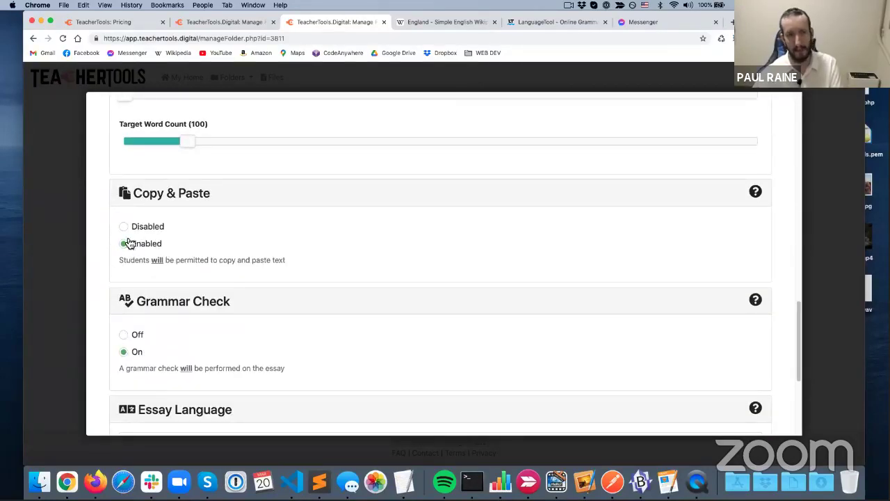
left_click_drag(305, 262, 119, 262)
scroll(334, 311, "down", 5)
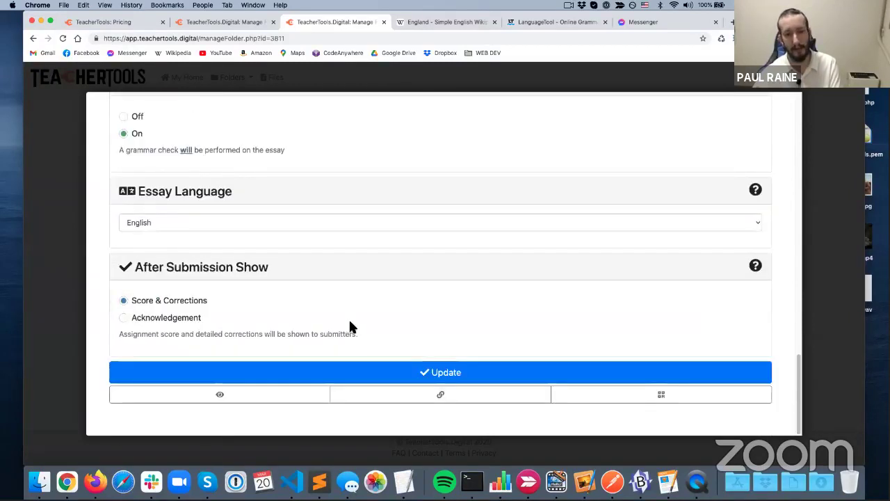
Step: Preview the My Report assignment as a student, enter the student's name, and start and continue to the essay editor
left_click(262, 395)
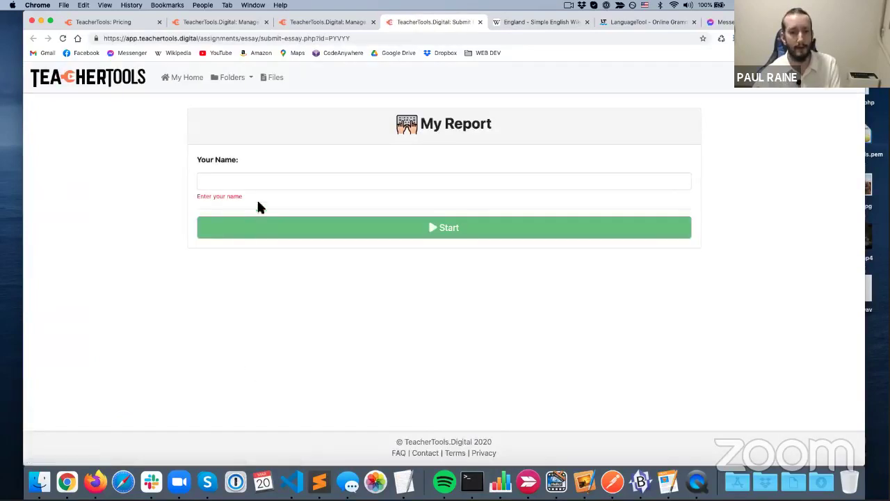
left_click(260, 183)
type("Paul")
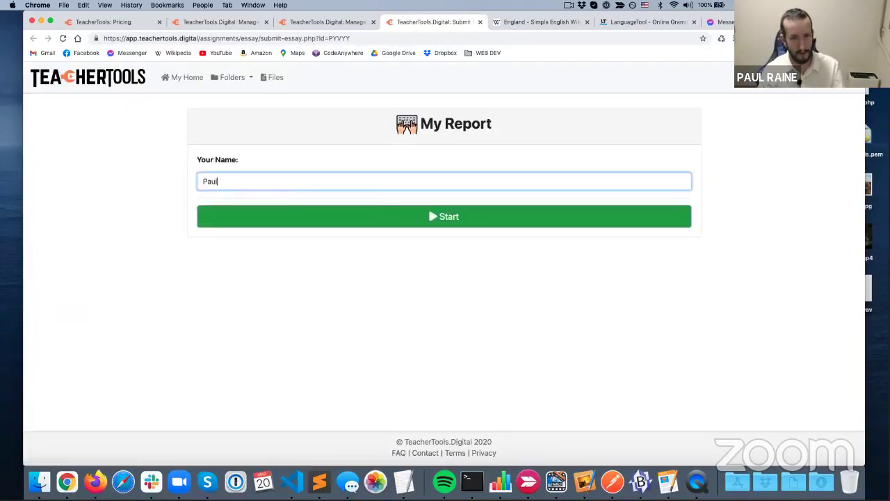
left_click(430, 213)
scroll(178, 359, "down", 3)
left_click(339, 217)
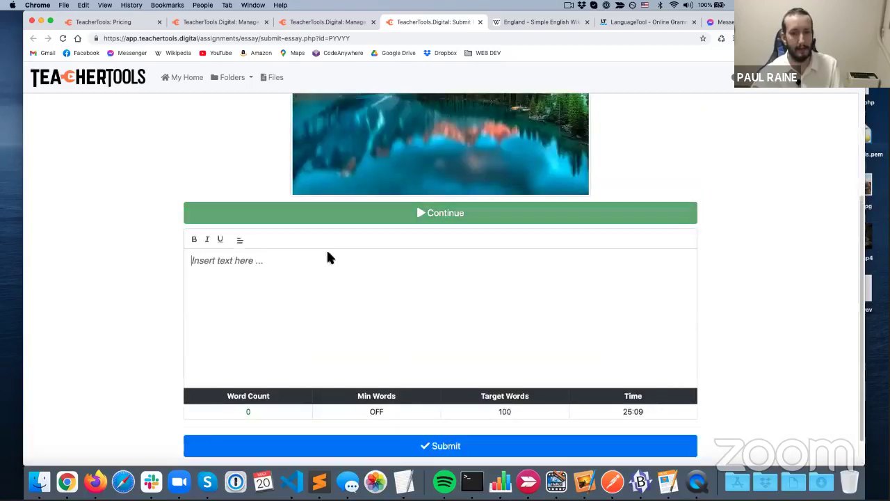
Step: Paste the prepared study-abroad essay into the answer area, submit it and confirm the submission
key("super+v")
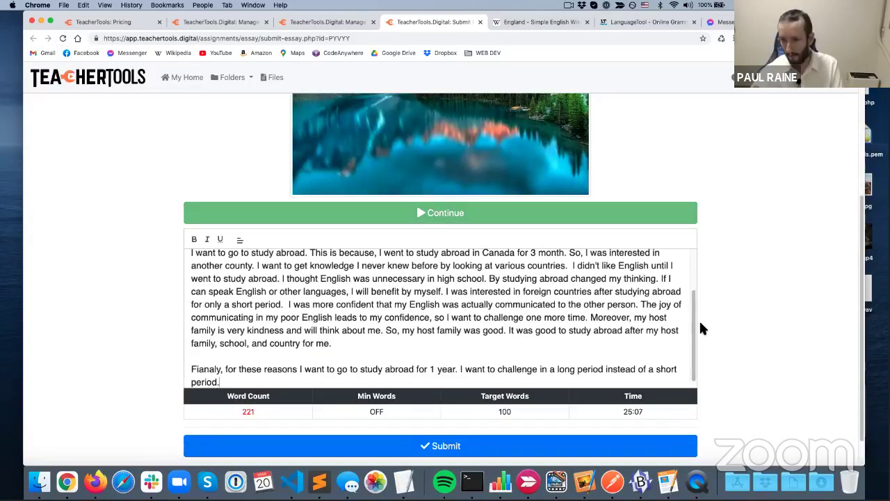
left_click_drag(696, 338, 561, 407)
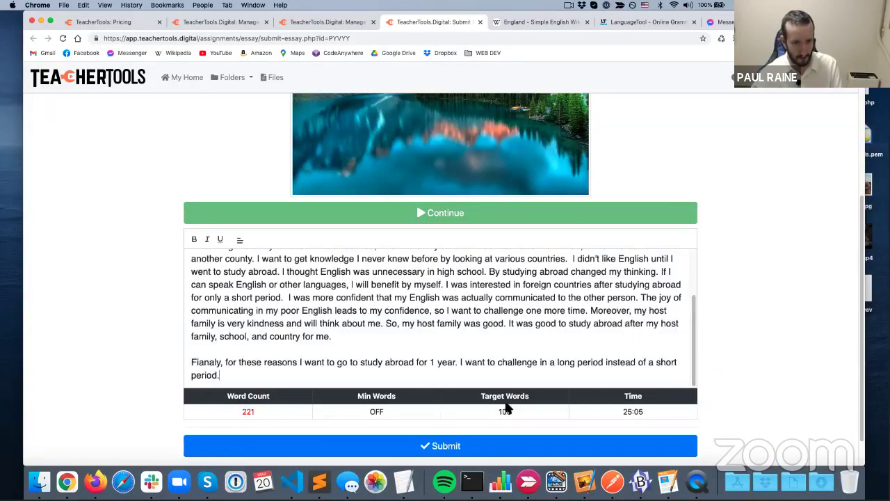
scroll(186, 411, "down", 2)
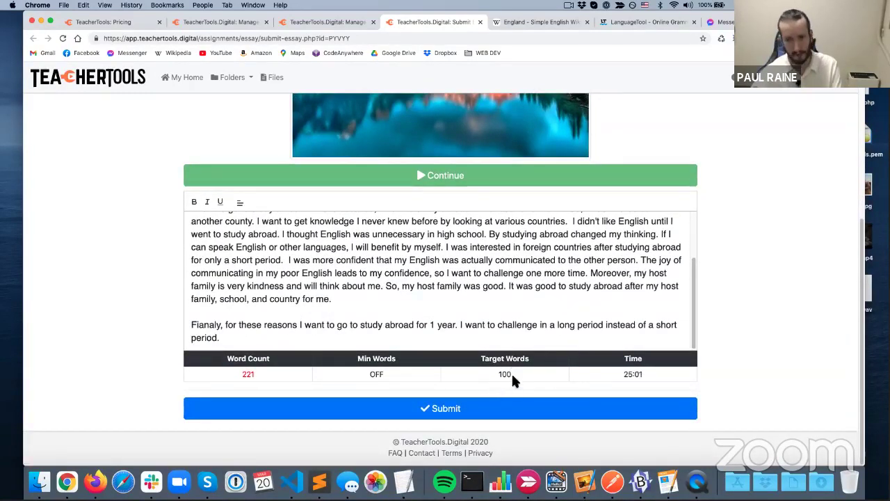
left_click(456, 412)
left_click(463, 286)
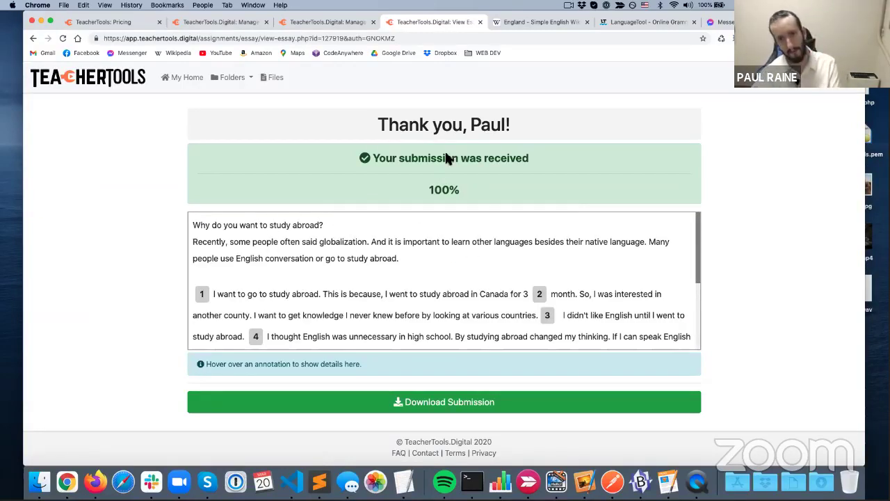
Step: Examine the submission result and the details of the numbered grammar annotations throughout the essay
left_click_drag(339, 160, 554, 162)
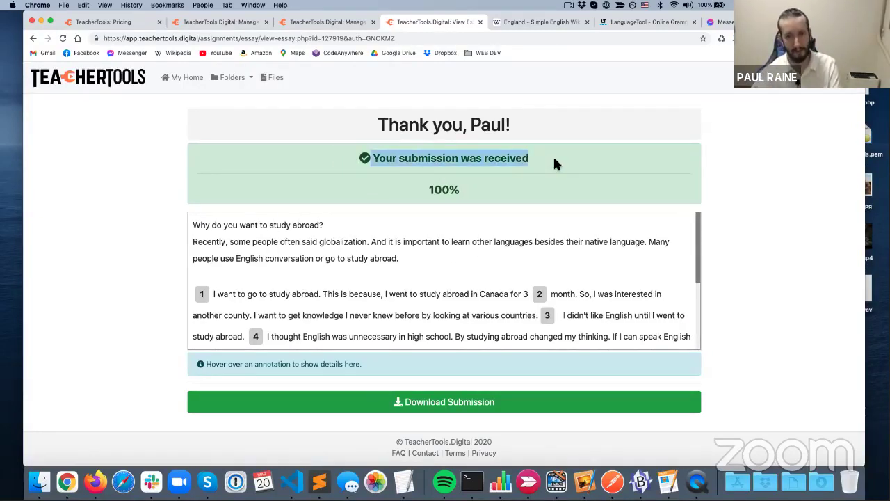
mouse_move(698, 226)
left_mouse_down()
mouse_move(699, 306)
mouse_move(702, 205)
mouse_move(710, 257)
left_mouse_up()
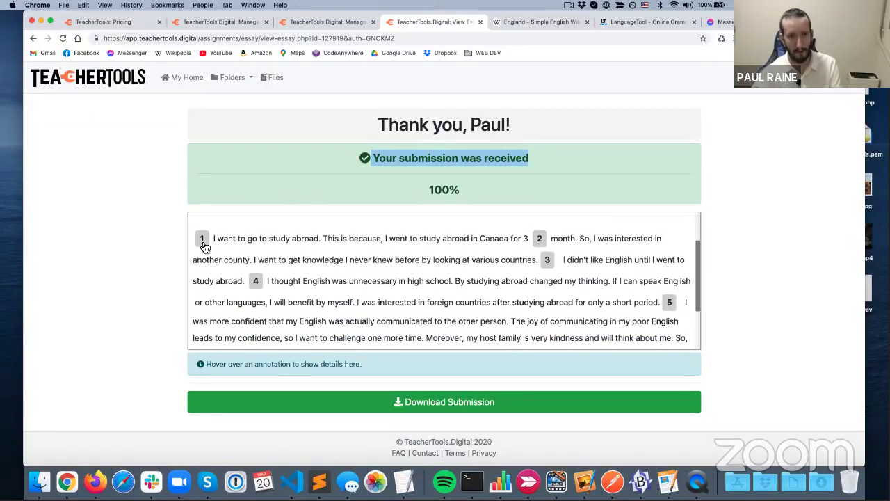
mouse_move(204, 245)
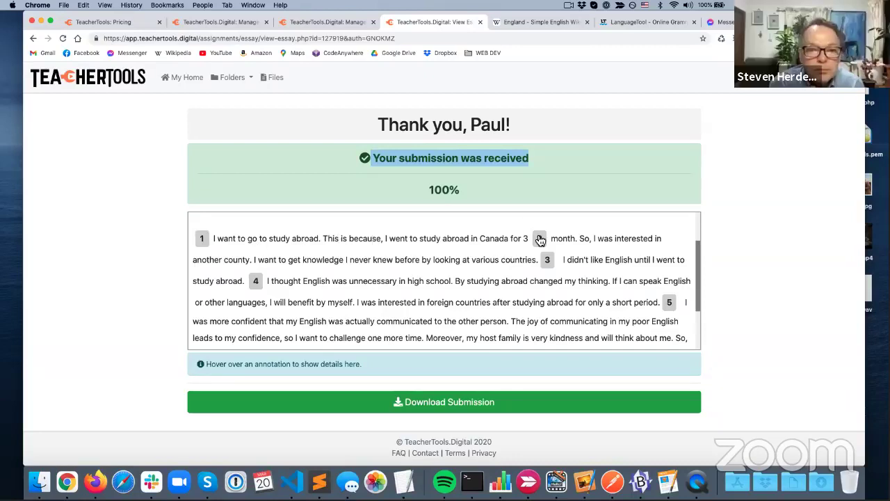
mouse_move(539, 240)
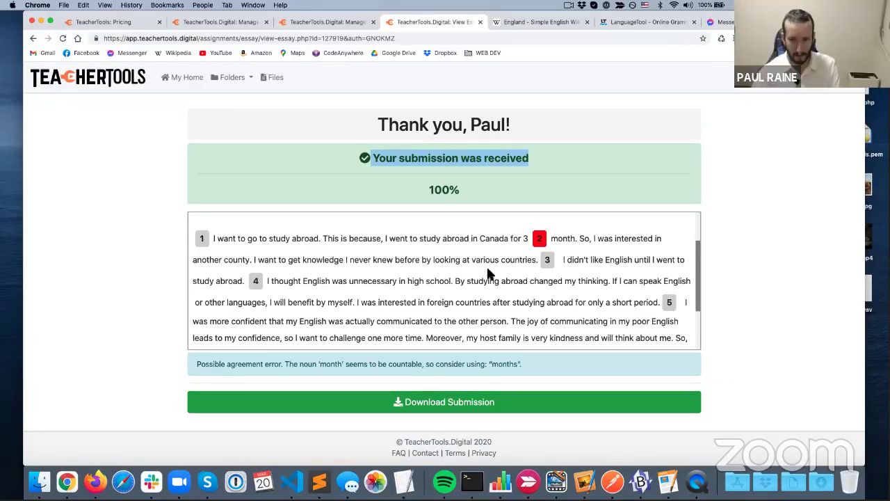
mouse_move(548, 264)
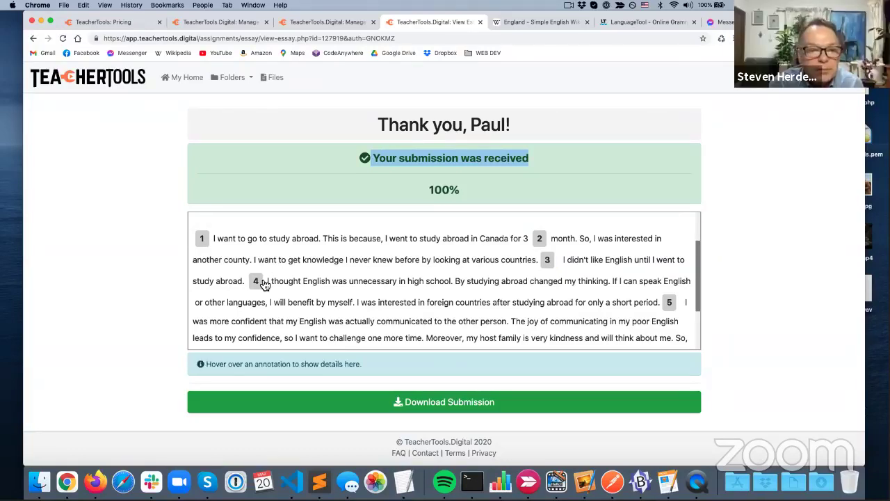
mouse_move(264, 284)
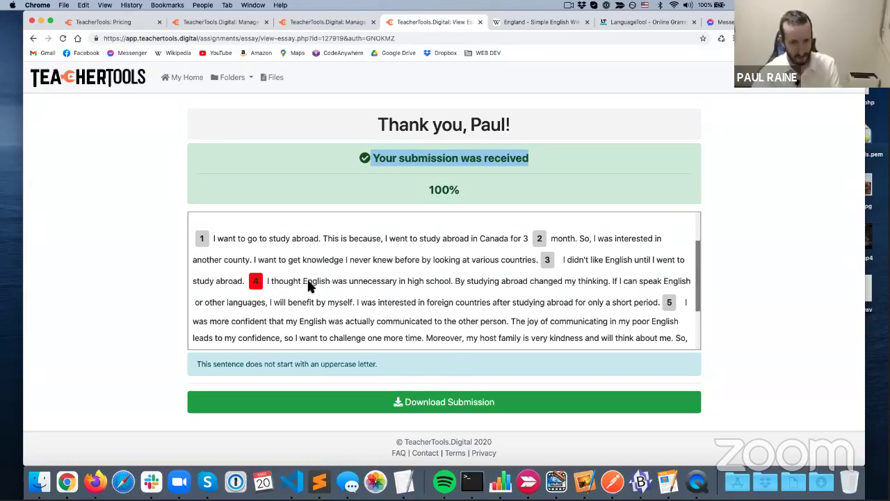
left_click_drag(696, 285, 688, 330)
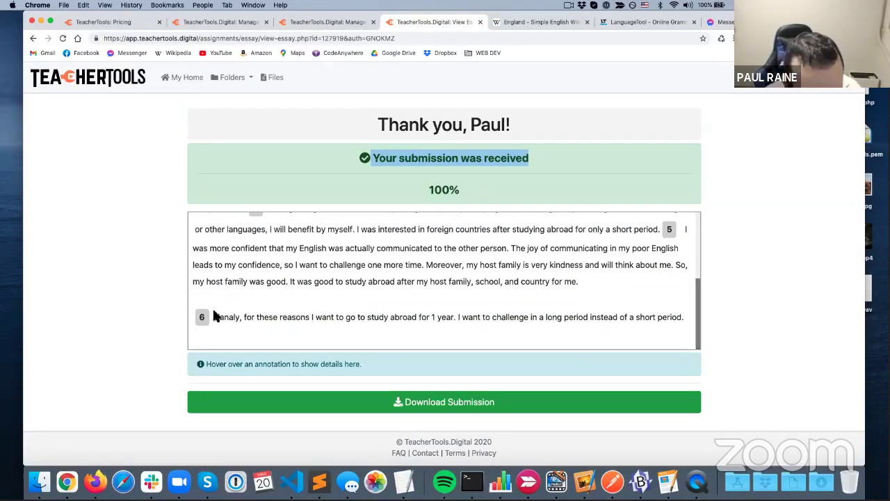
mouse_move(206, 325)
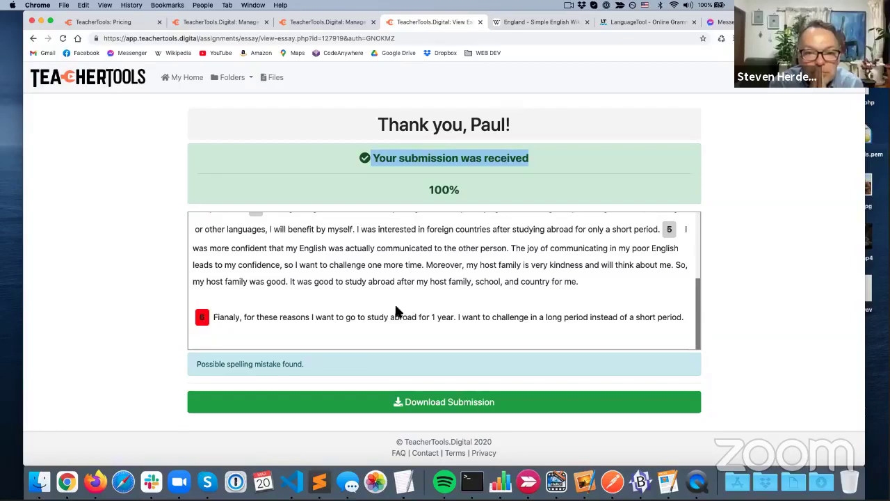
scroll(355, 307, "up", 5)
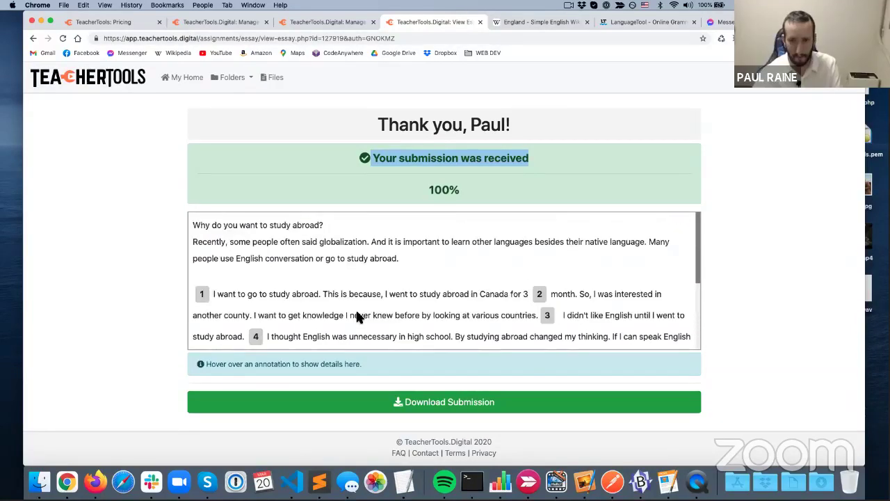
scroll(355, 307, "down", 5)
scroll(356, 312, "up", 5)
scroll(356, 312, "down", 5)
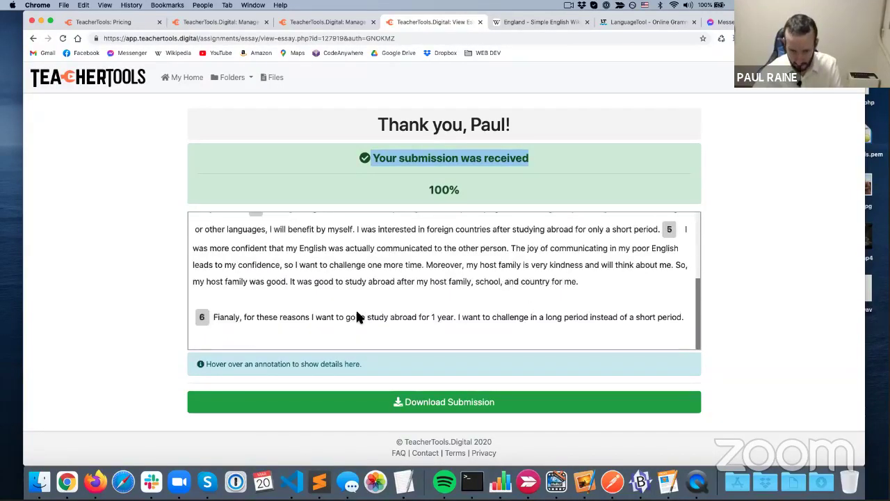
scroll(356, 312, "up", 5)
scroll(356, 312, "down", 5)
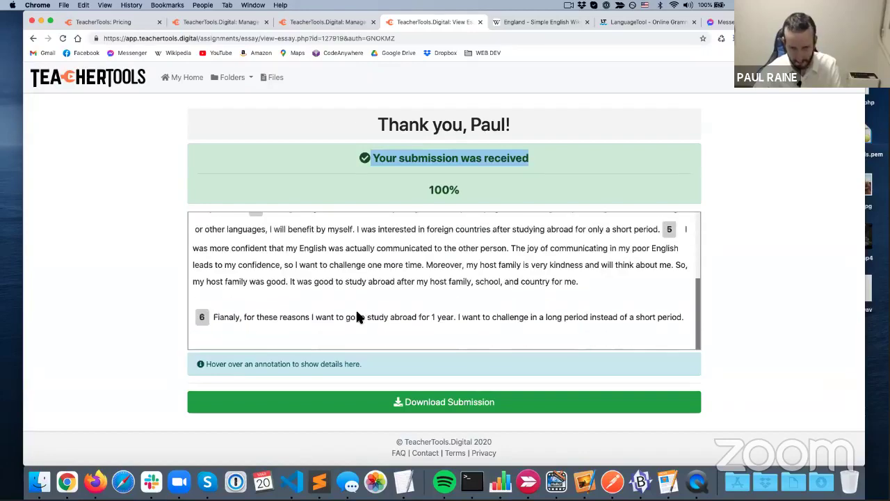
scroll(356, 312, "up", 1)
scroll(356, 313, "up", 5)
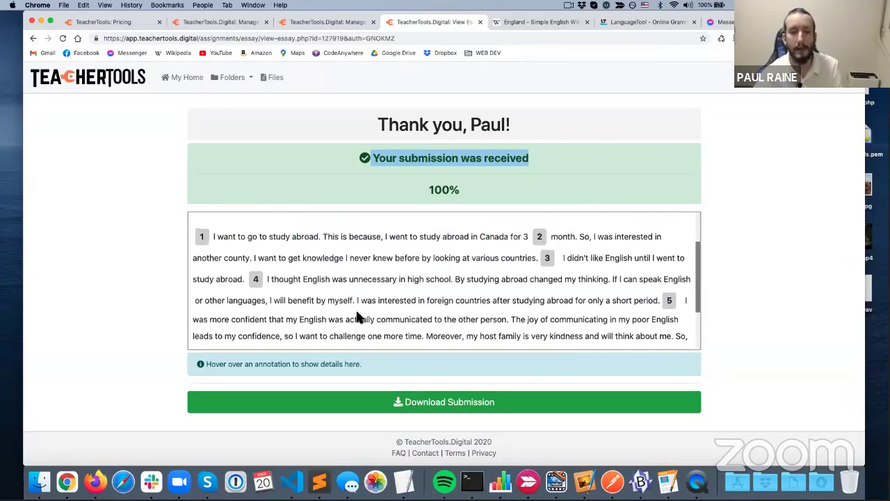
scroll(358, 316, "down", 5)
scroll(357, 316, "up", 5)
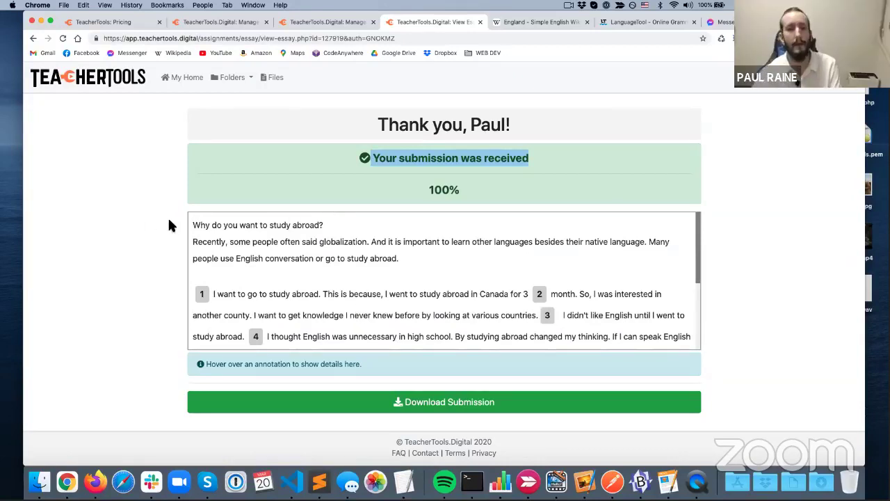
left_click(128, 224)
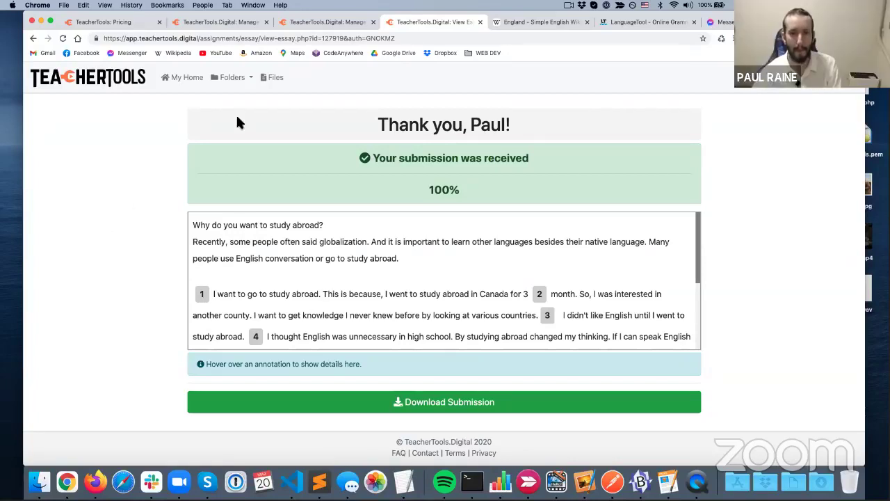
Step: Preview My Report as a student again, and submit the LanguageTool sample text as a second essay
left_click(317, 22)
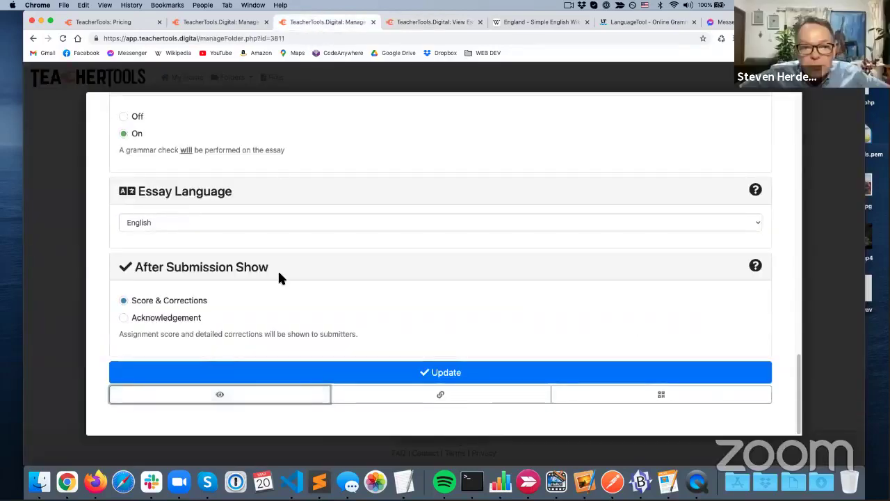
left_click(258, 401)
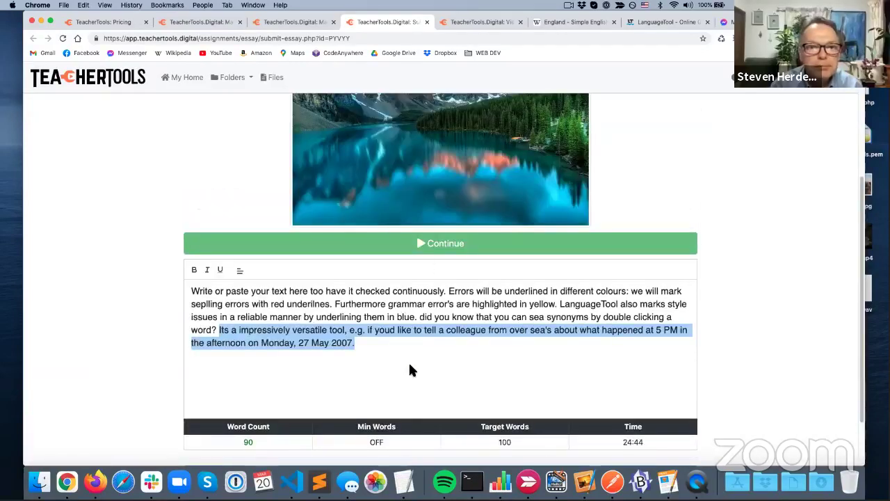
left_click(409, 363)
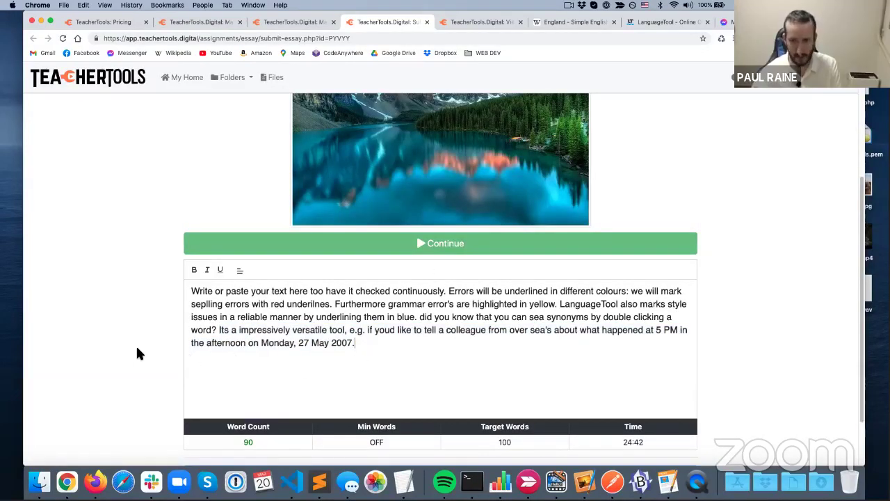
scroll(137, 348, "down", 2)
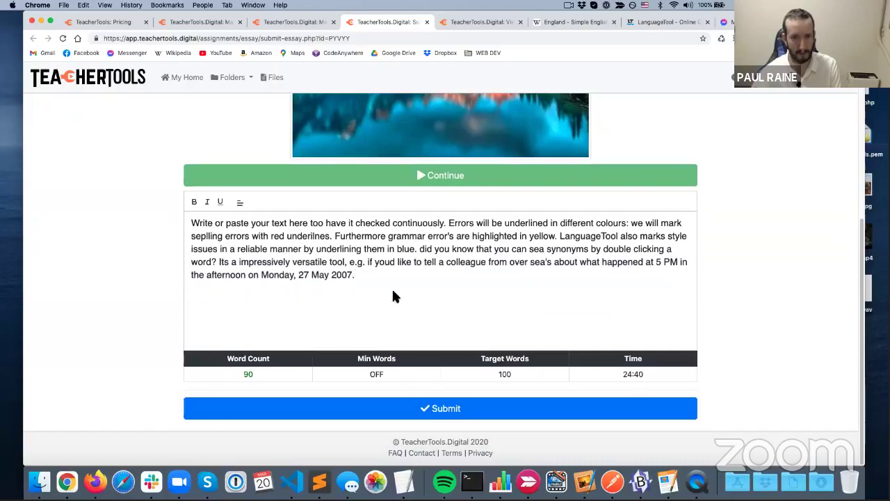
left_click(472, 406)
left_click(467, 292)
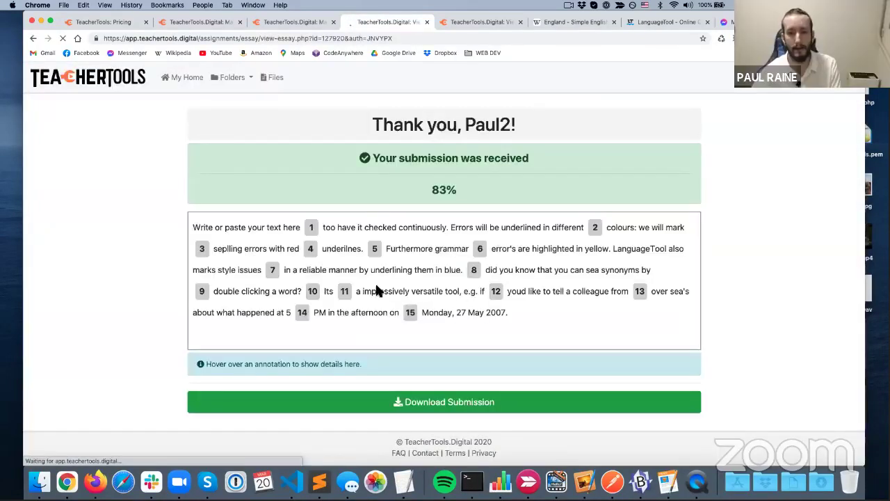
Step: Examine the spelling and grammar details of the numbered annotations in the second submission, and make the browser window narrower
mouse_move(310, 233)
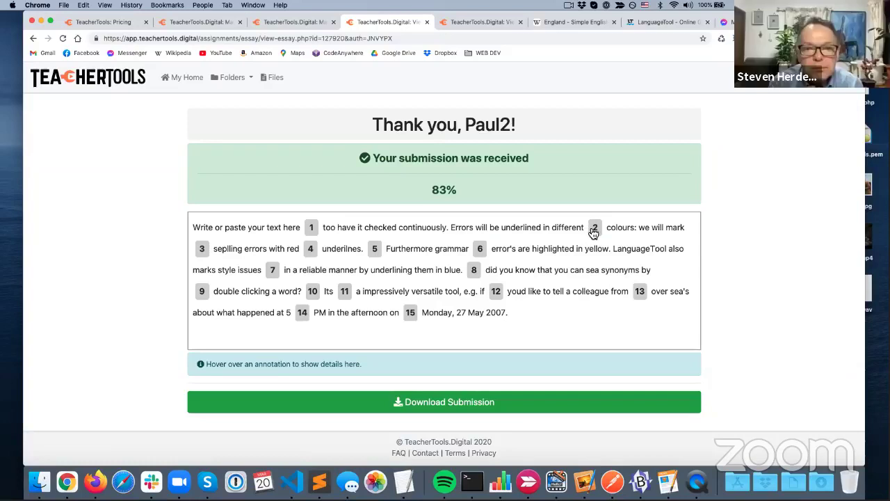
mouse_move(202, 254)
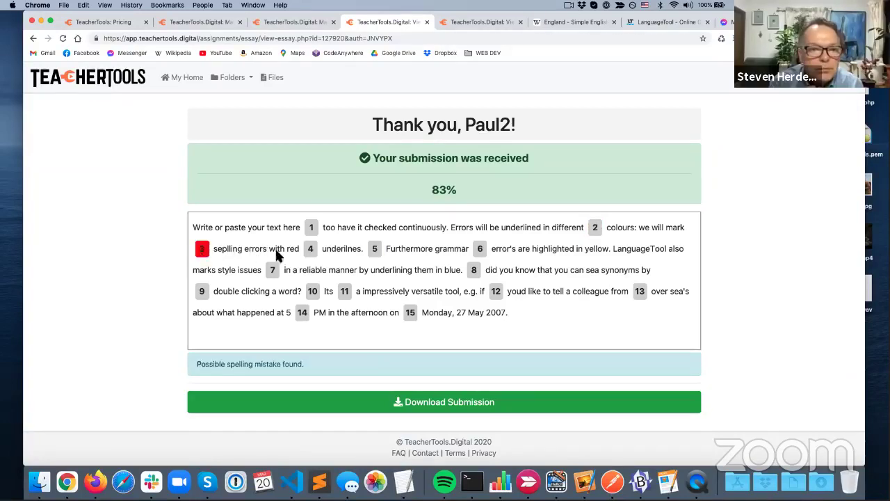
mouse_move(381, 256)
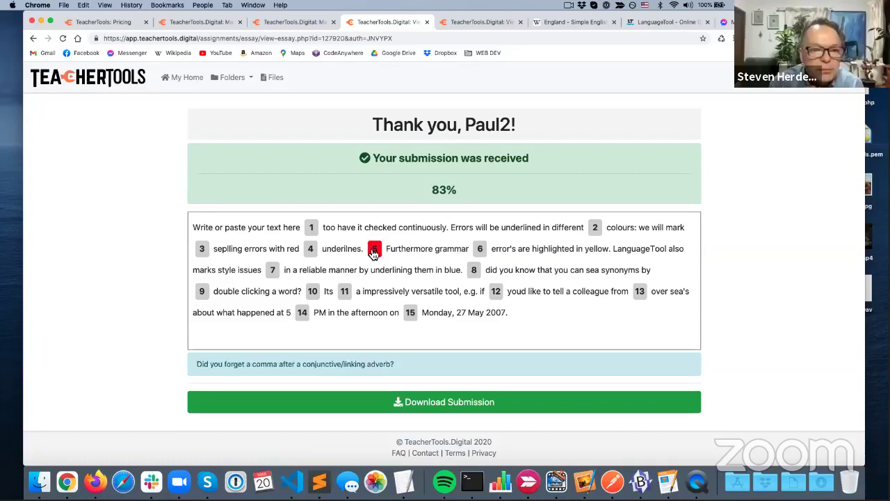
mouse_move(482, 251)
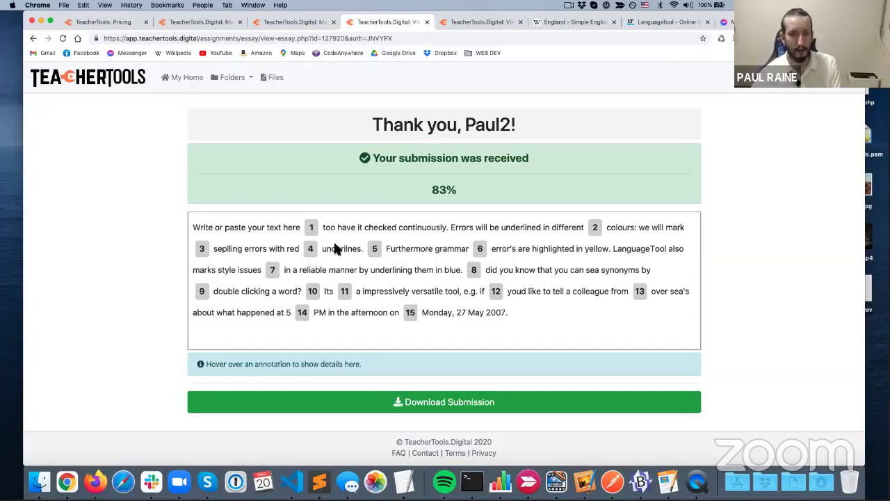
mouse_move(643, 292)
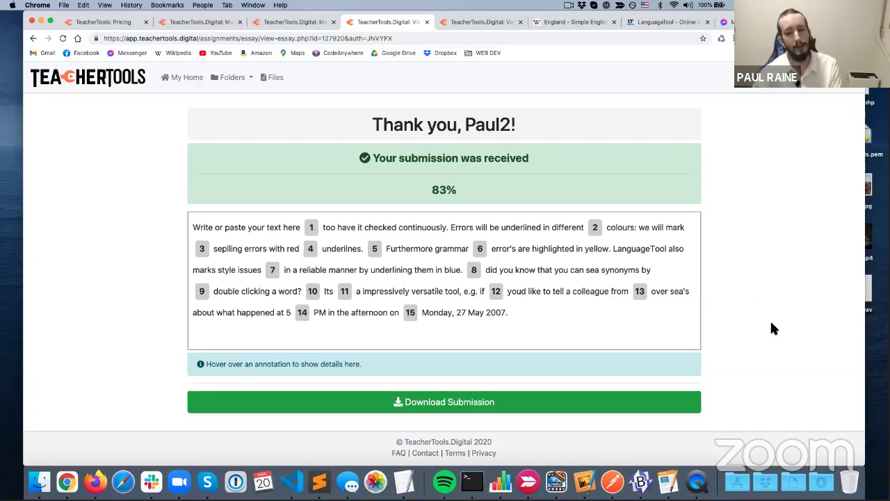
left_click_drag(866, 332, 724, 333)
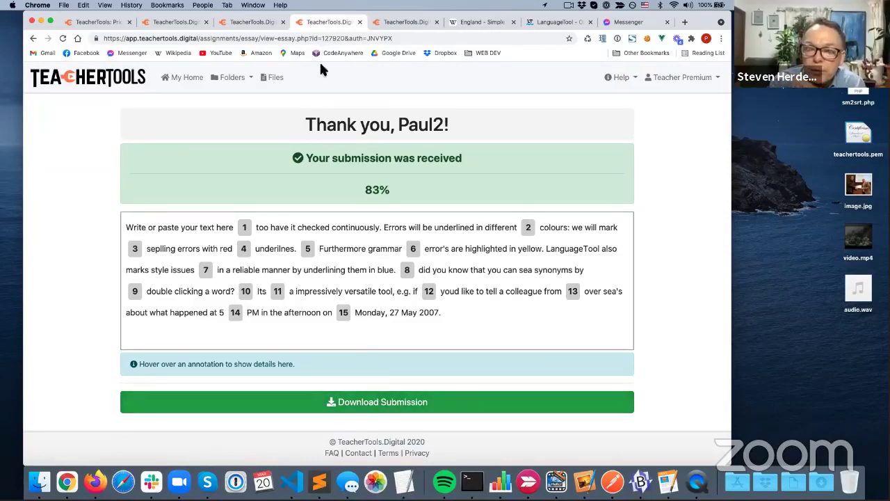
mouse_move(306, 254)
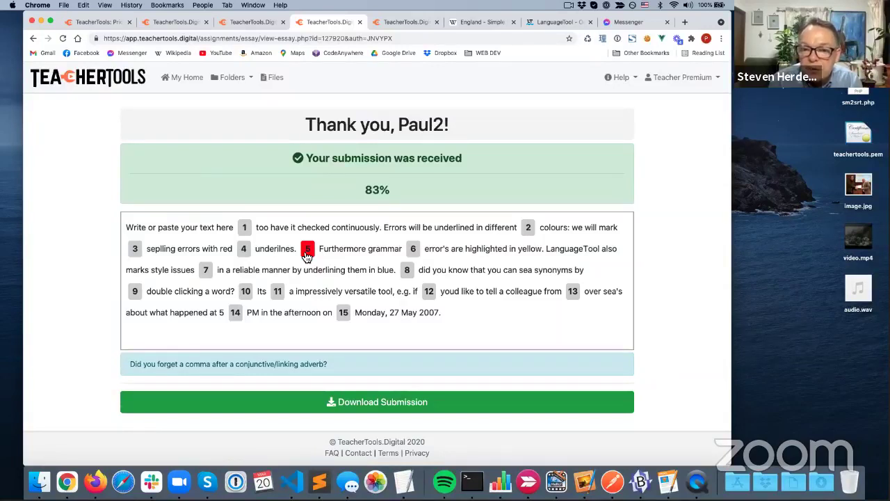
Step: Return to the iTDi folder, close the assignment settings and refresh the assignment list to update My Report's submissions
left_click(257, 23)
left_click(179, 23)
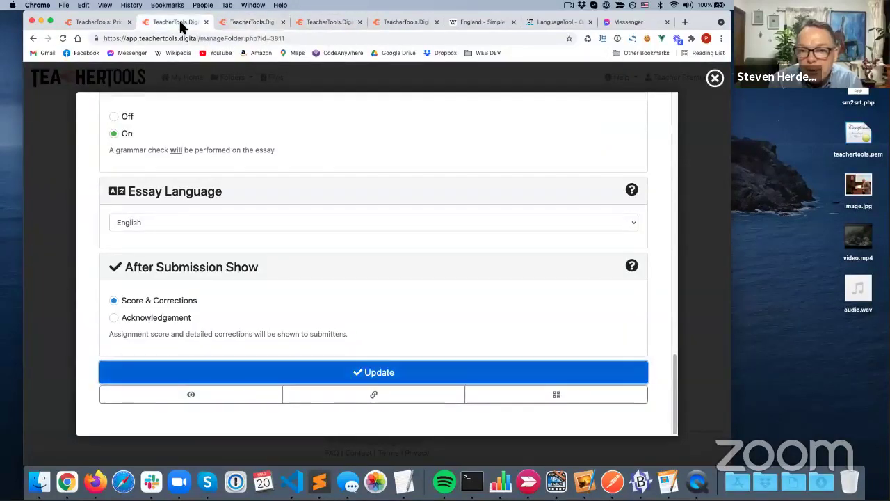
left_click(114, 24)
left_click(250, 23)
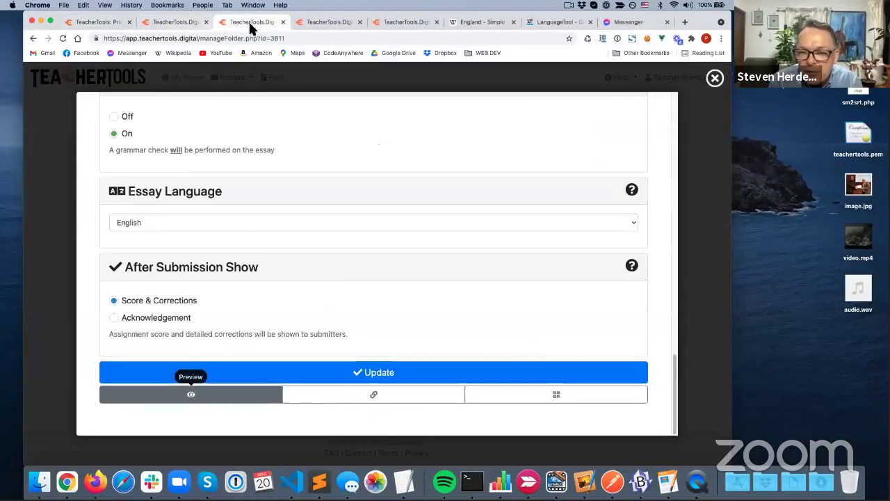
left_click(679, 75)
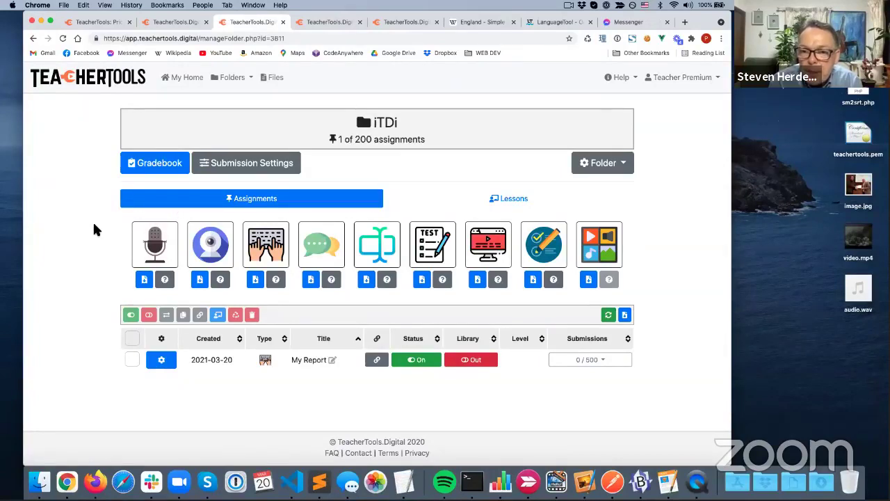
left_click(608, 314)
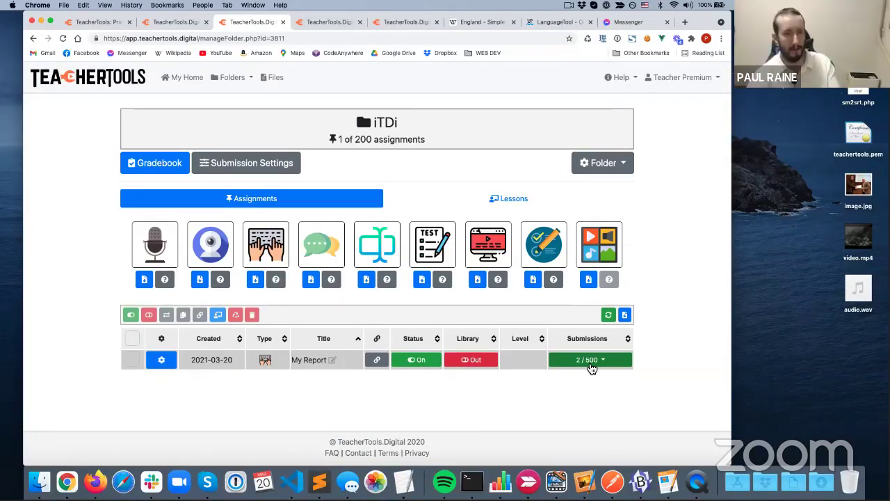
Step: Review the TeacherTools pricing page, comparing the price, assignment limits and features of the Teacher and Teacher Plus plans
left_click(170, 25)
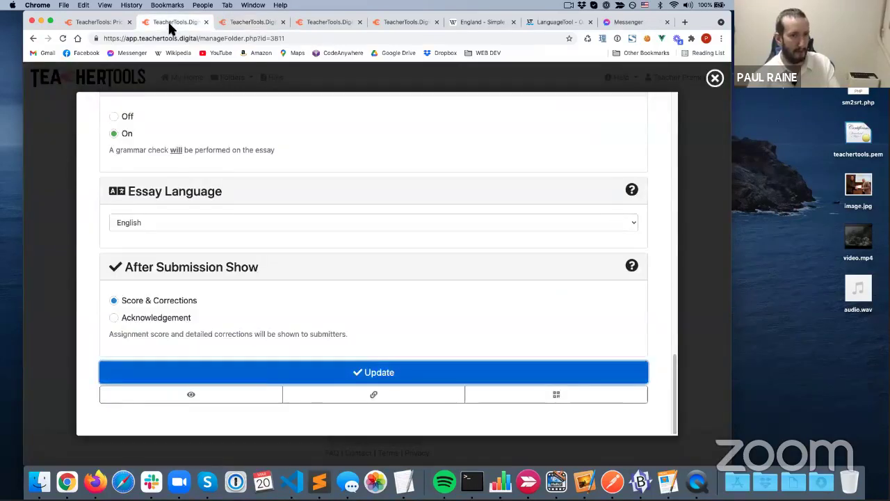
left_click(93, 21)
scroll(188, 248, "up", 10)
scroll(188, 250, "up", 5)
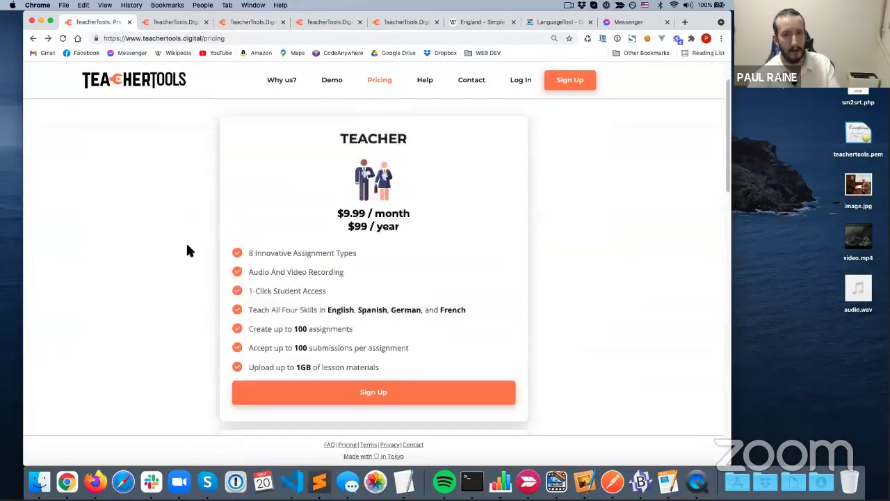
scroll(187, 252, "down", 1)
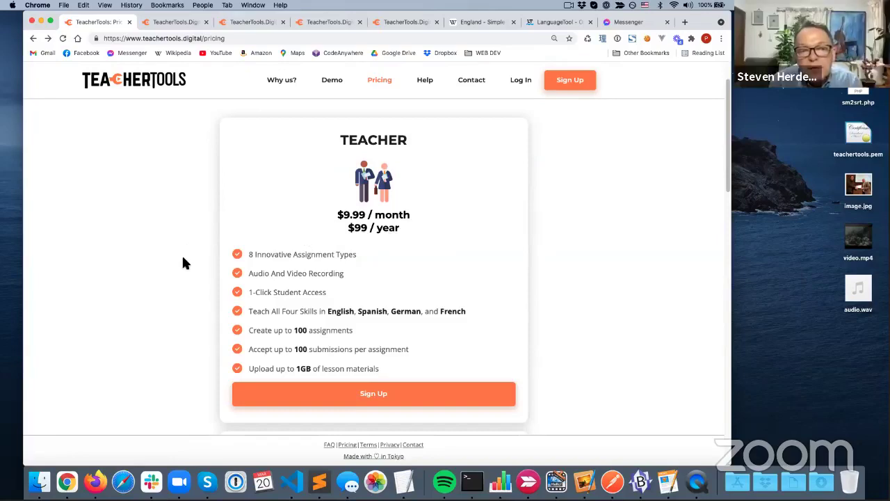
scroll(183, 263, "down", 5)
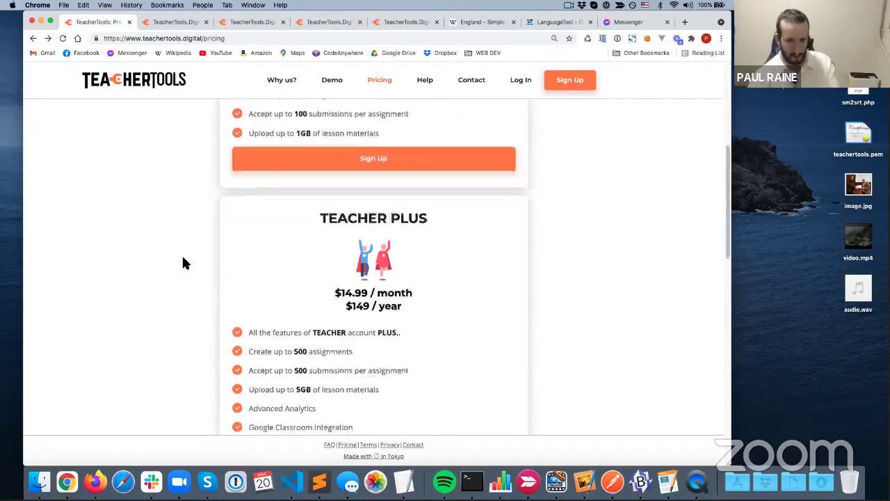
scroll(182, 263, "down", 2)
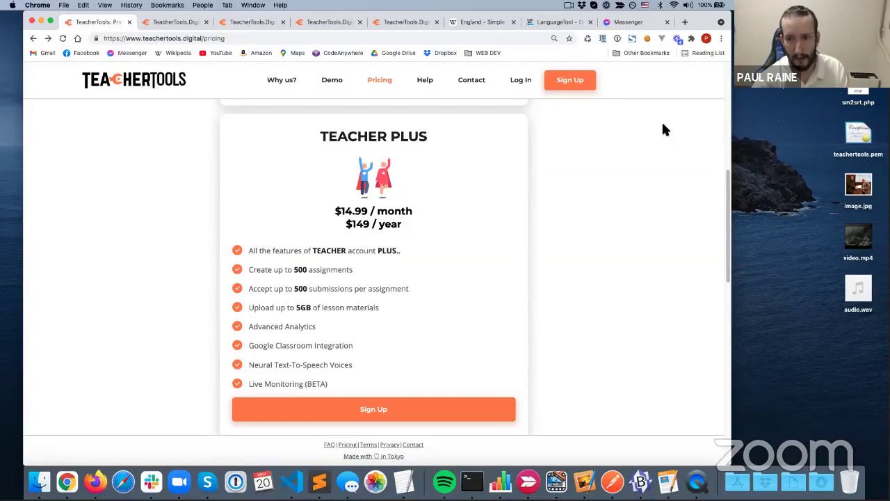
scroll(647, 127, "up", 10)
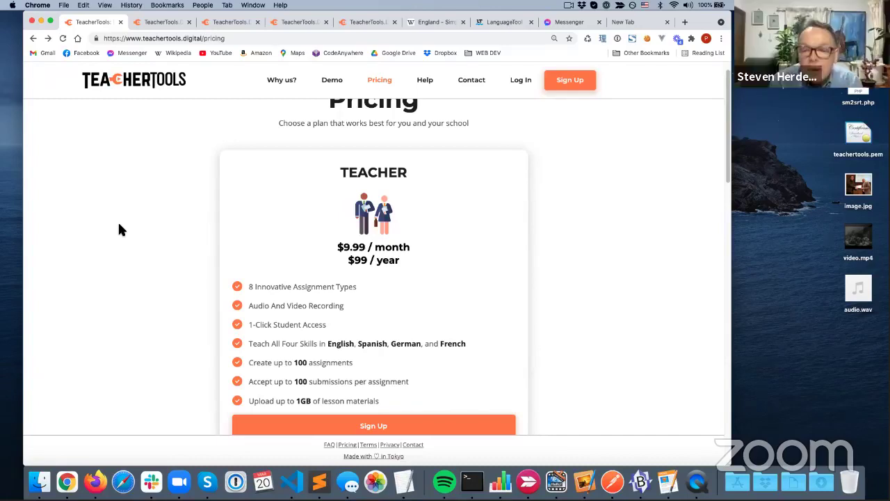
scroll(137, 280, "down", 2)
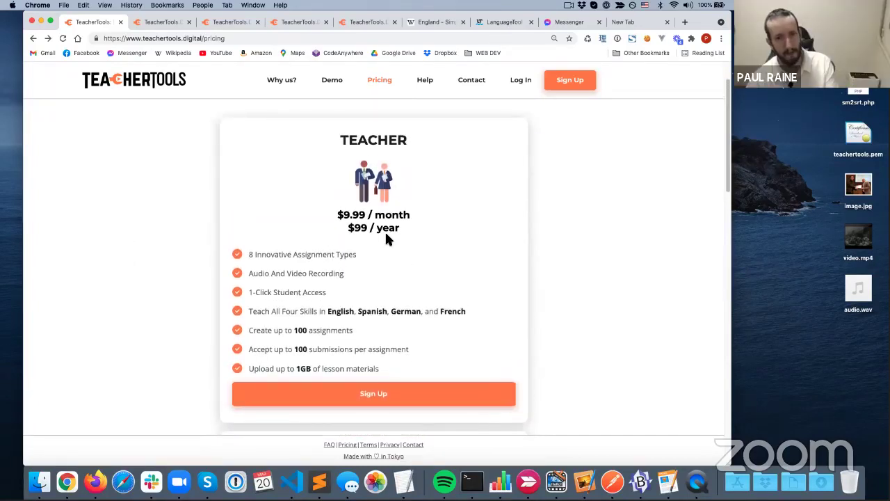
scroll(205, 273, "down", 8)
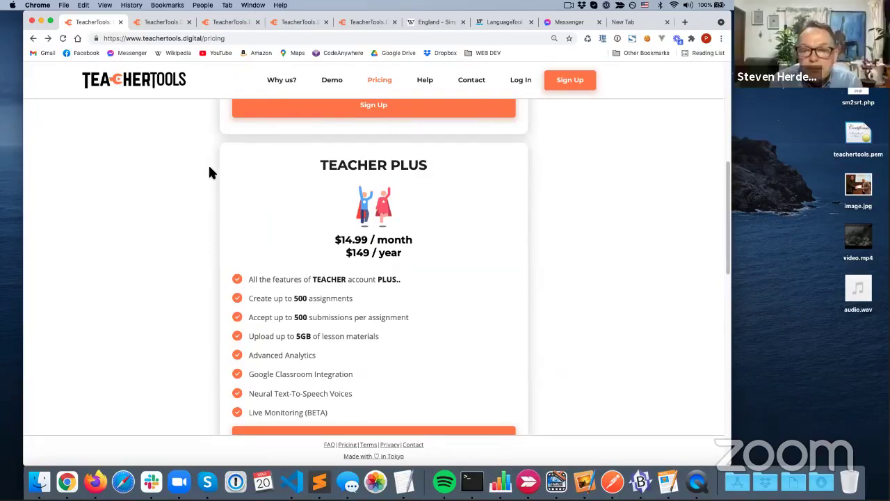
scroll(204, 174, "up", 3)
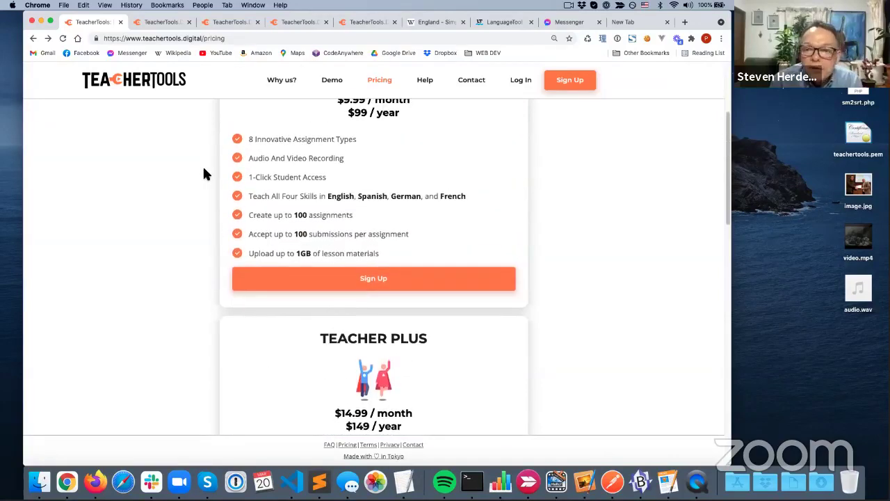
scroll(204, 173, "up", 3)
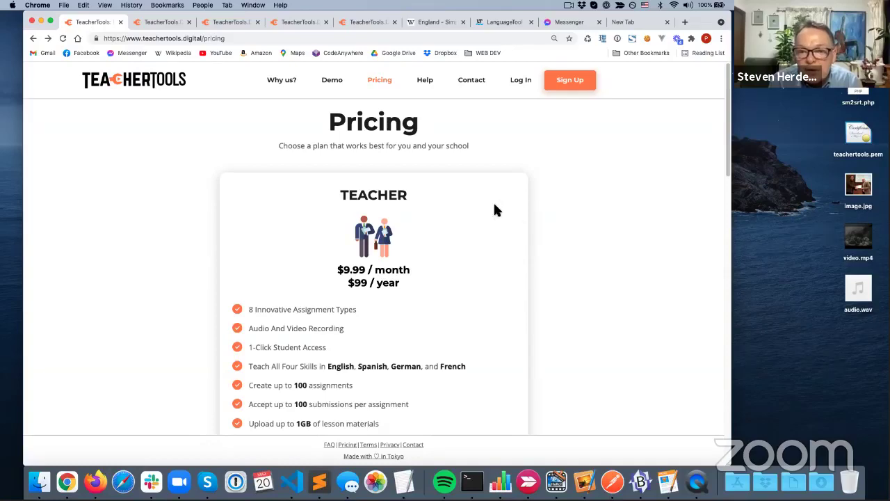
scroll(116, 200, "down", 1)
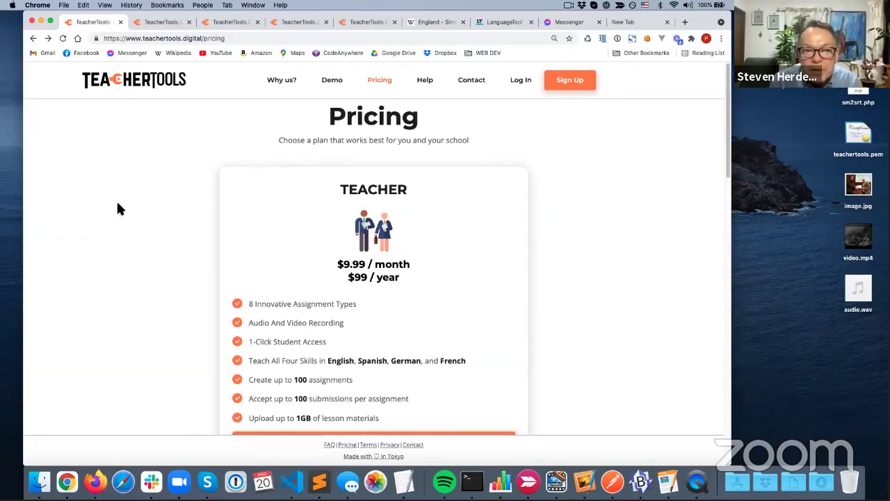
Step: Go back to the iTDi folder and start a new Audio Recording assignment titled "My Audio"
left_click(156, 24)
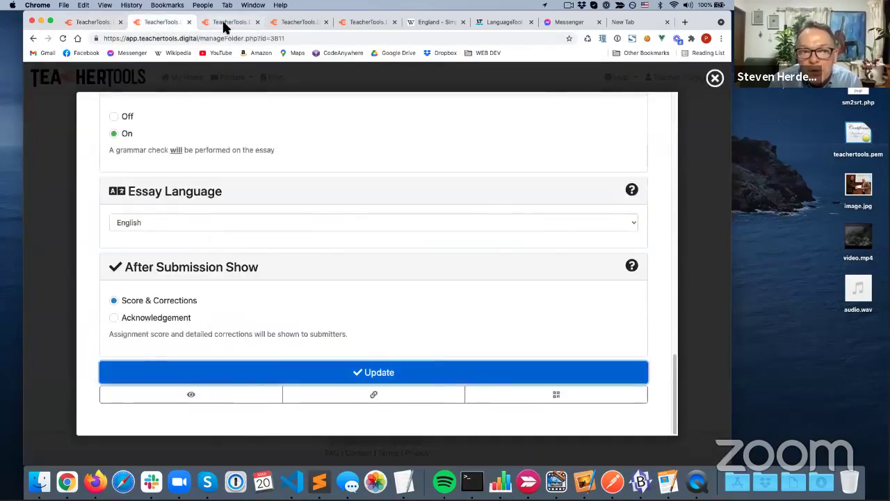
left_click(229, 22)
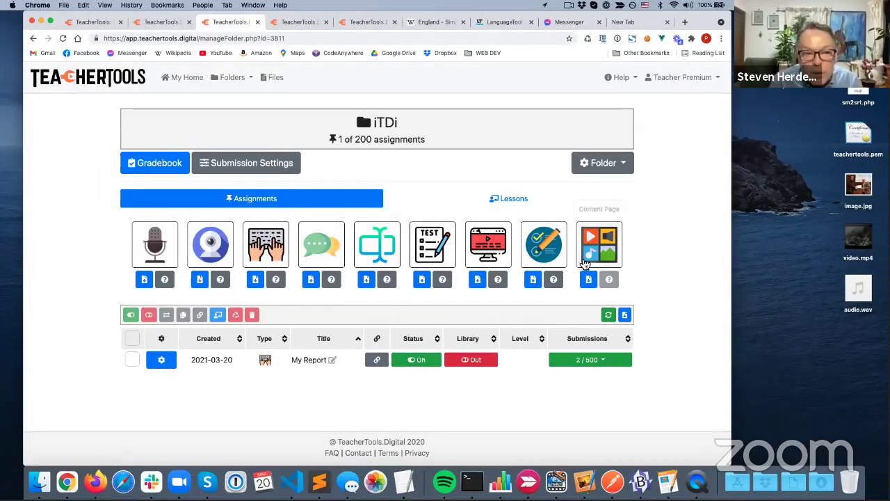
left_click(159, 251)
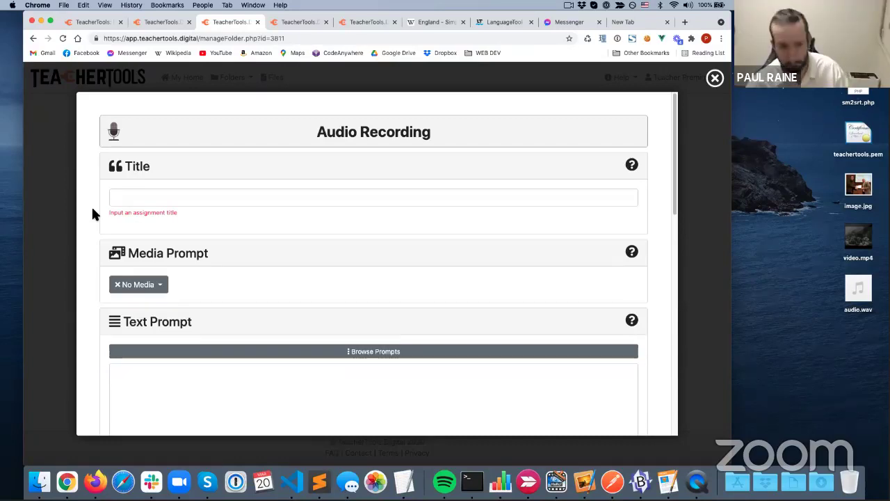
left_click(146, 200)
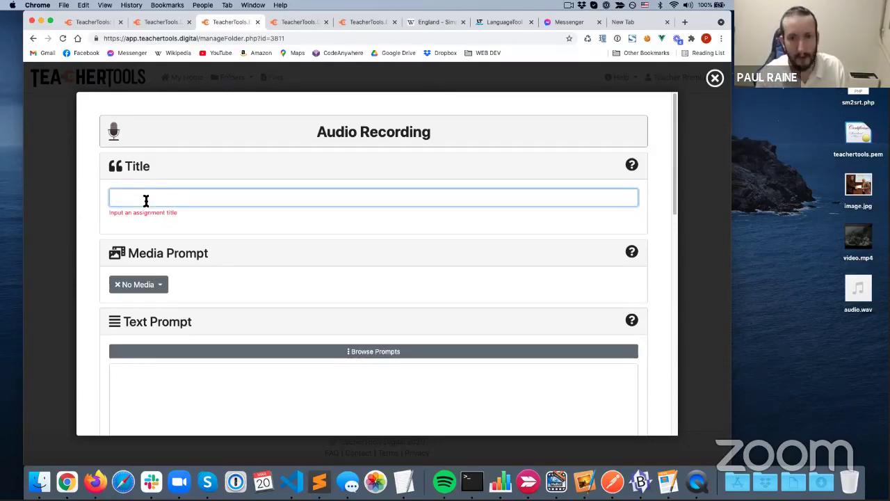
type("My ")
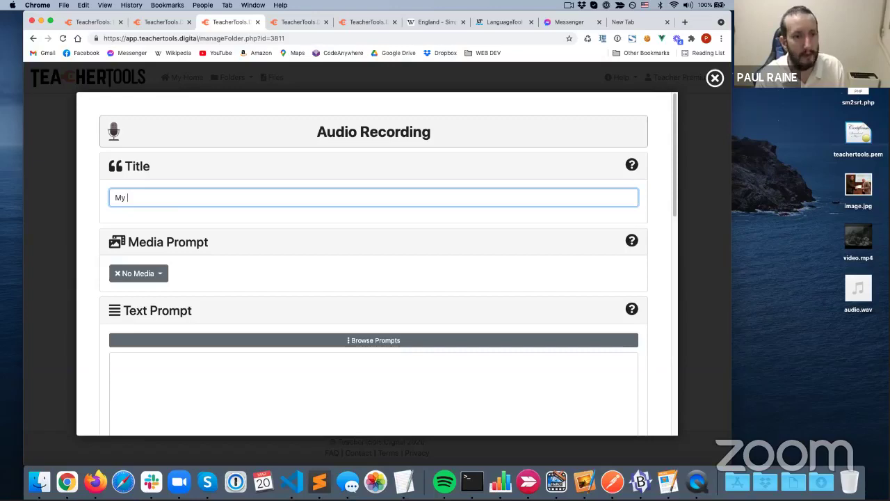
type("Audio")
Step: Add a Rich Text Format media prompt to the assignment reading "Talk about your favorite animal"
scroll(241, 254, "down", 3)
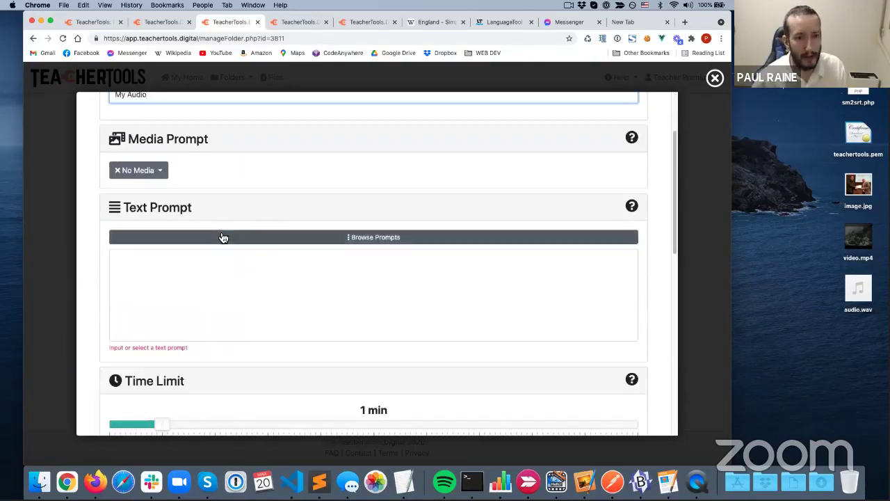
scroll(199, 226, "up", 2)
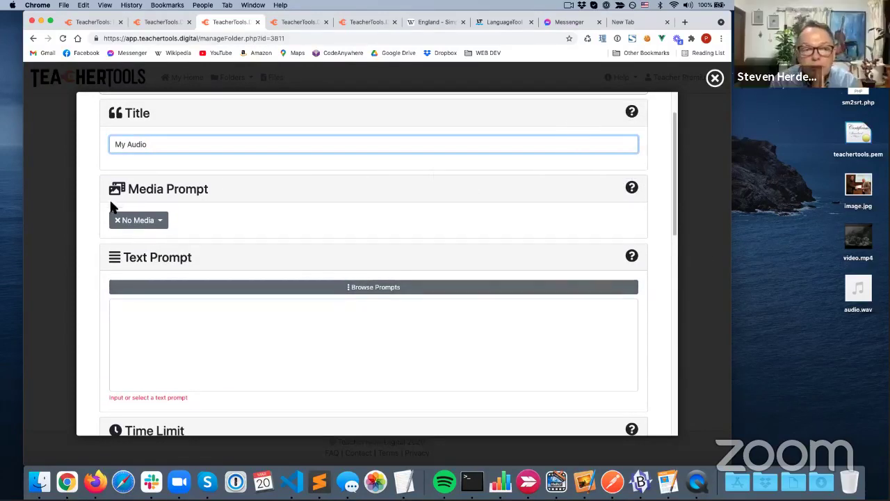
left_click(139, 221)
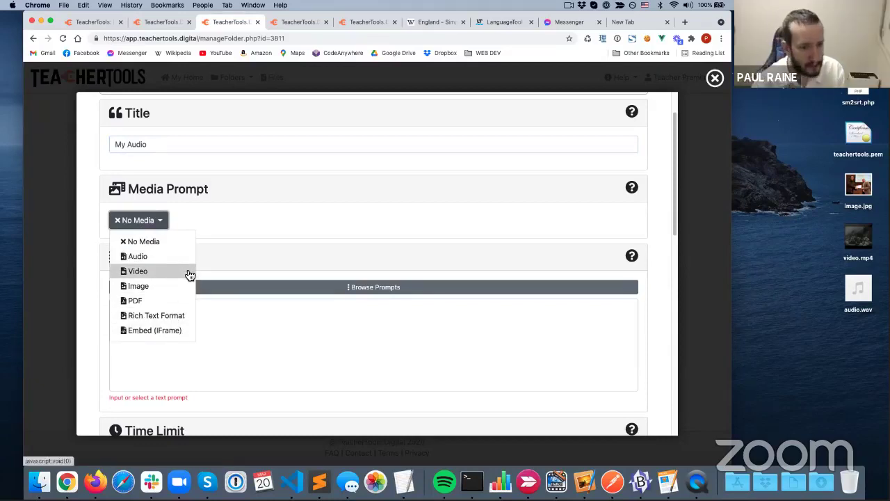
left_click(171, 315)
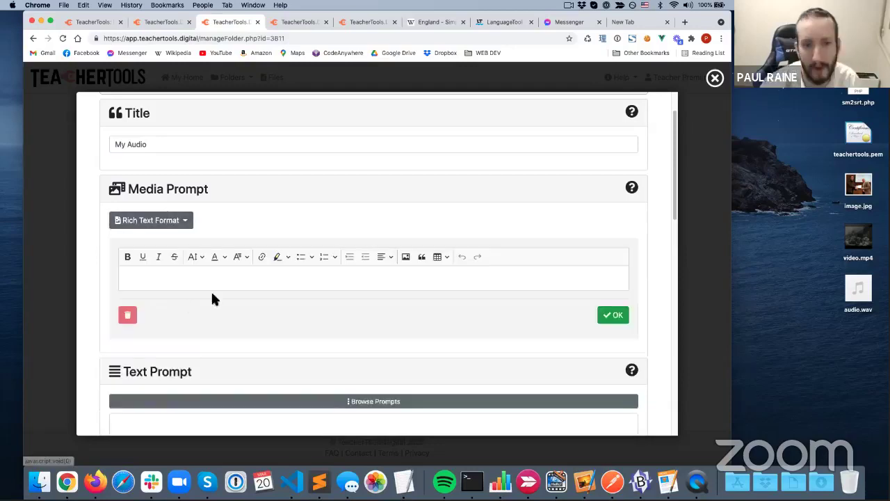
left_click(252, 276)
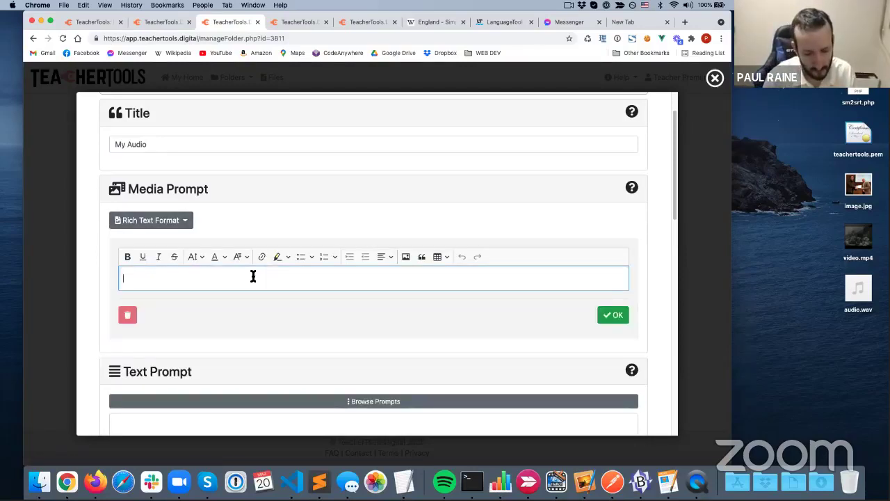
type("Talk about your ")
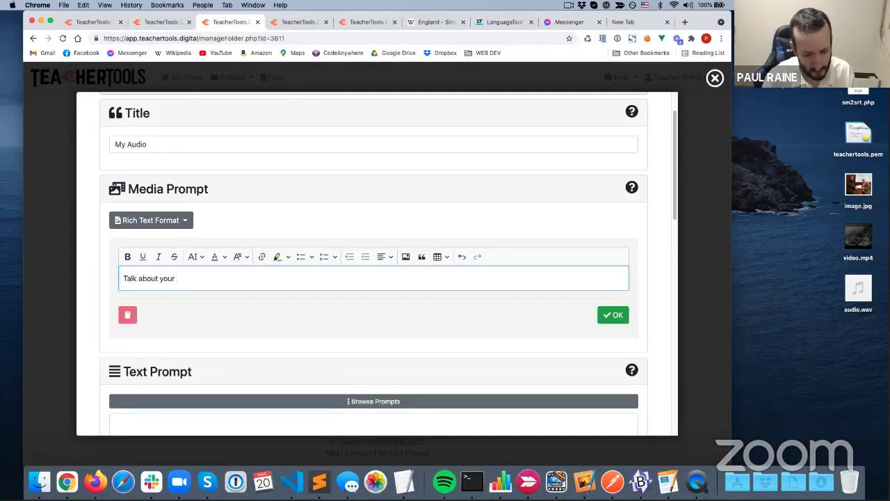
type("favo")
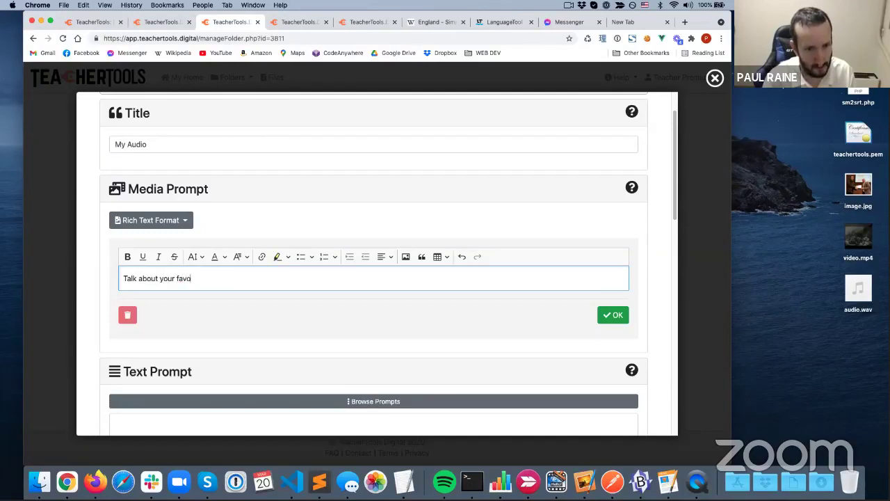
type("rite animal")
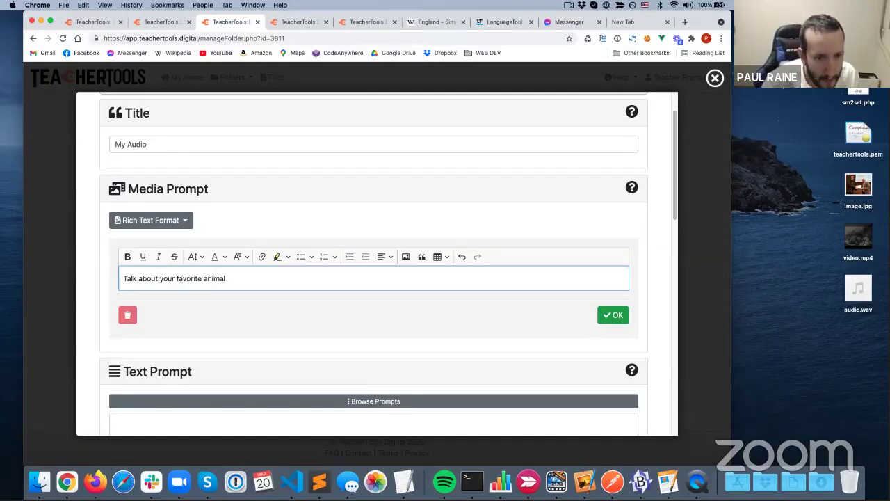
Step: Highlight the word "animal" in yellow in the media prompt and end the sentence with a period
left_click_drag(205, 279, 237, 277)
left_click(277, 256)
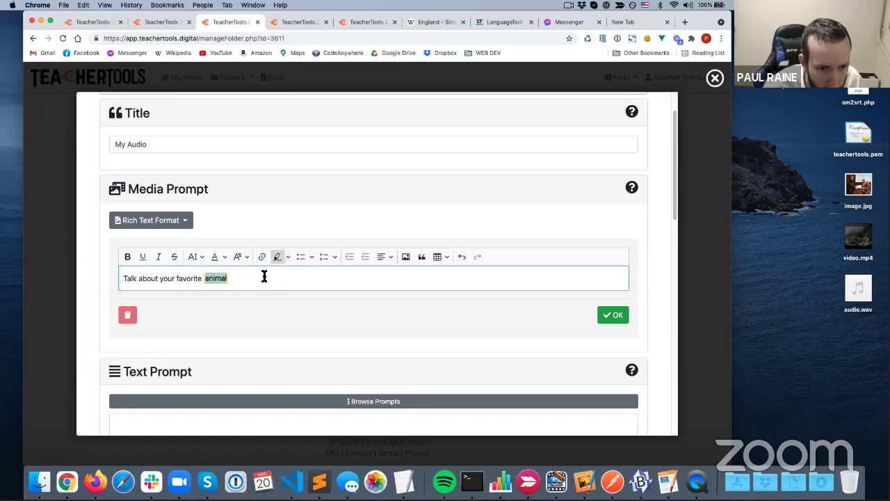
left_click(264, 276)
type(".")
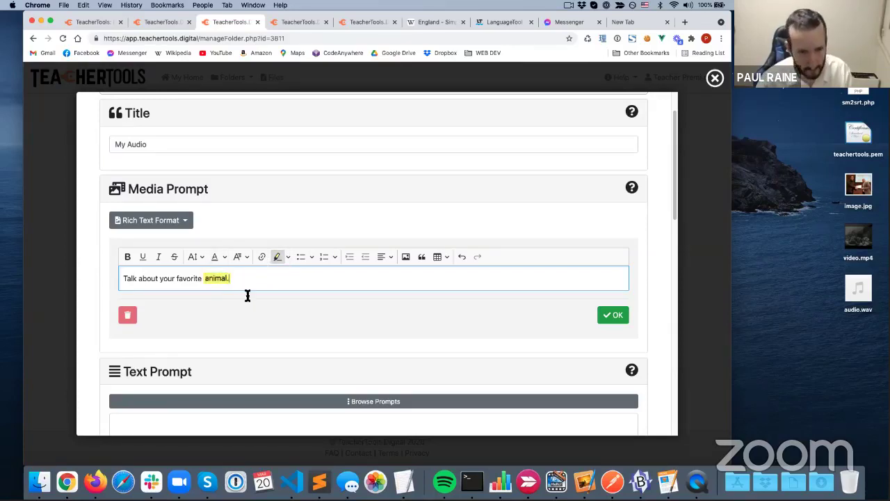
Step: Make "animal." bold and underline "favorite" in the media prompt, and accept the formatted text
double_click(208, 278)
left_click(127, 256)
double_click(148, 278)
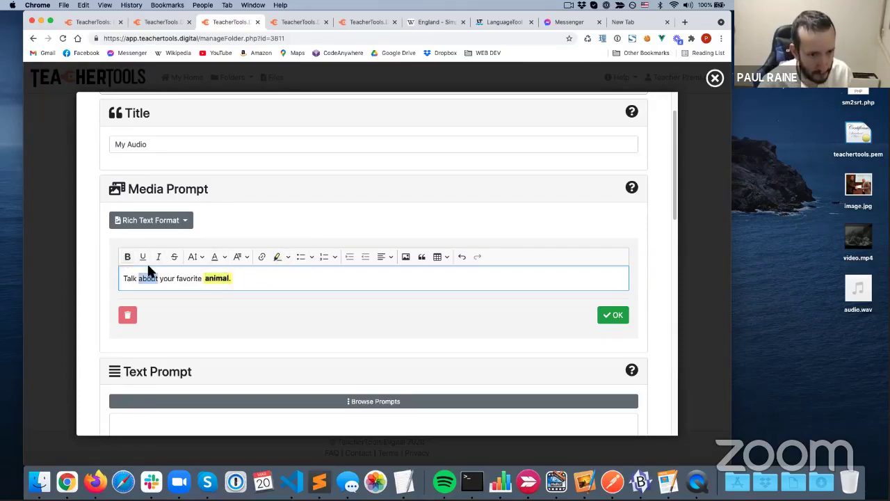
double_click(188, 278)
left_click(142, 257)
left_click(271, 276)
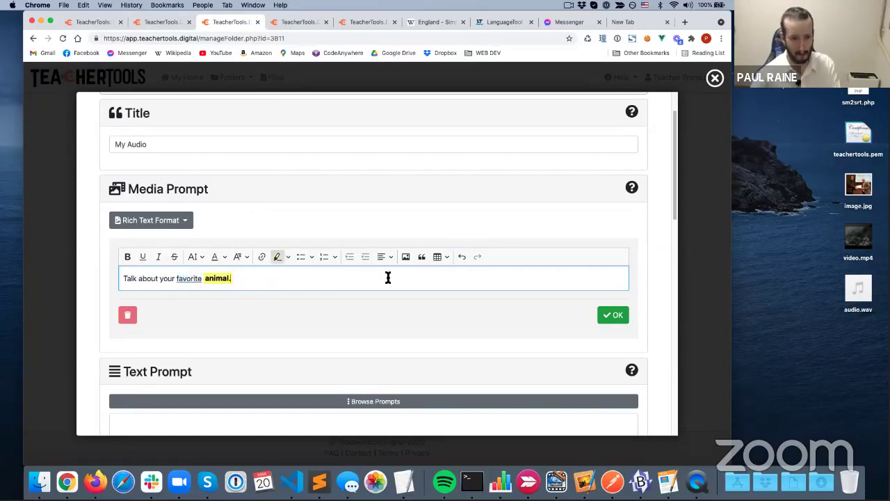
left_click(612, 315)
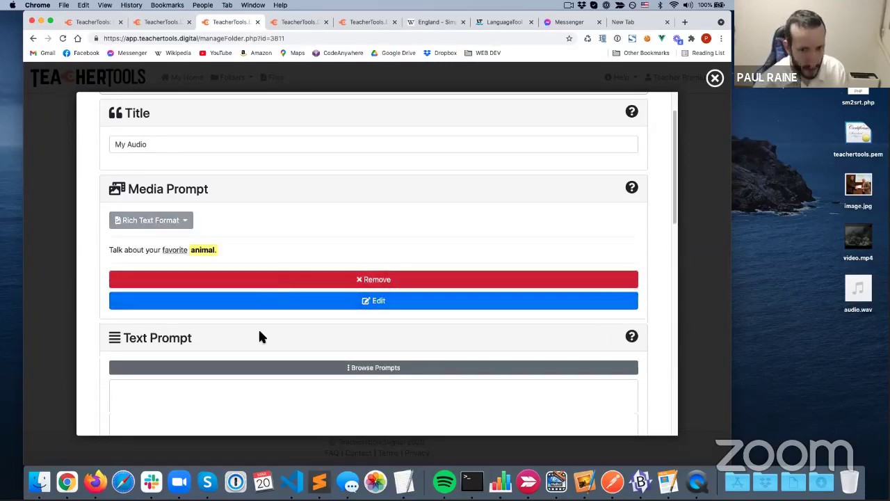
Step: Enter "Record and submit your response." as the assignment's text prompt
scroll(258, 334, "down", 1)
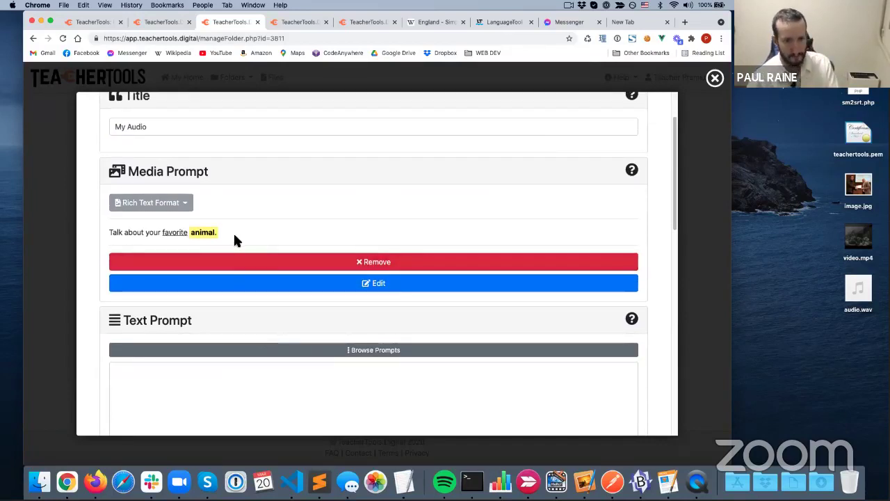
left_click_drag(233, 232, 93, 231)
scroll(281, 253, "down", 1)
left_click(221, 378)
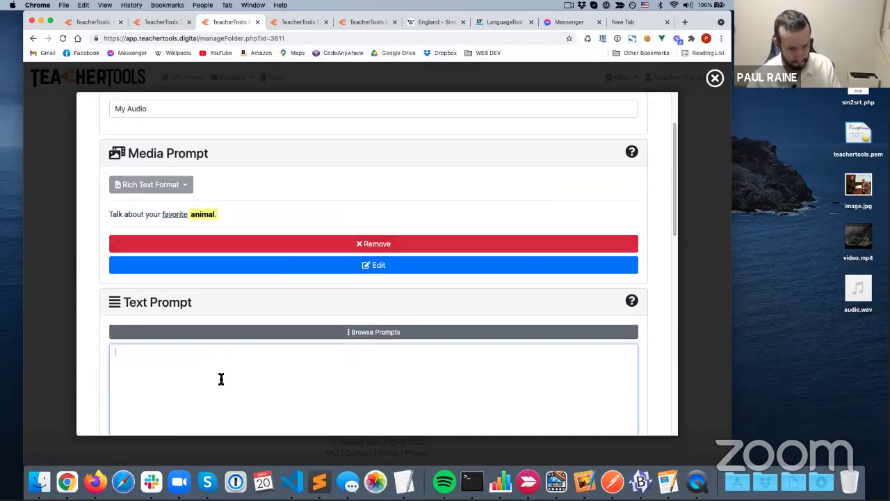
type("R")
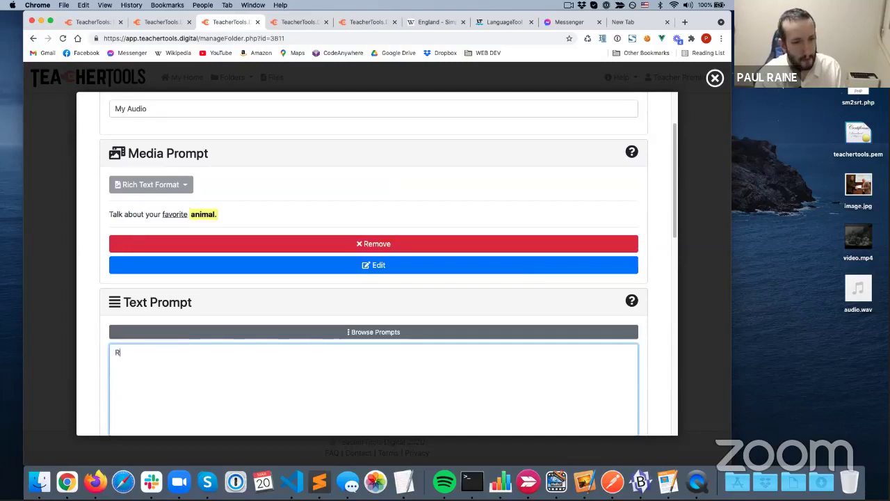
type("ecord and sub")
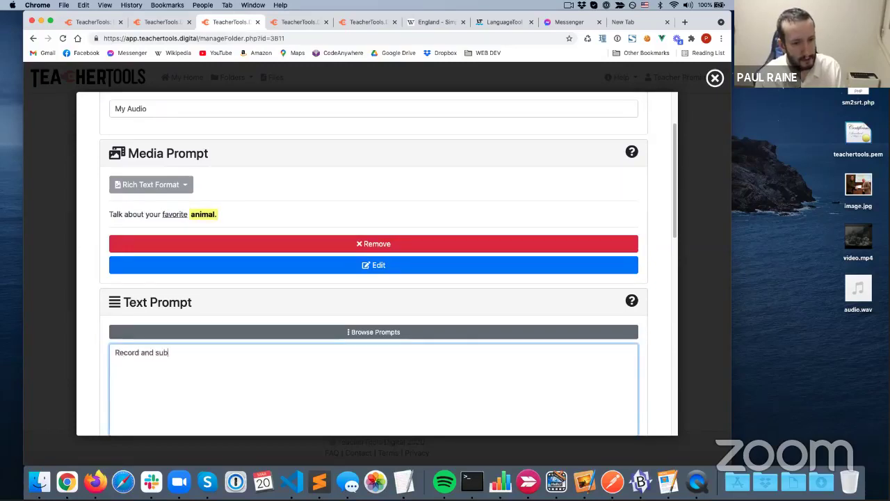
type("mit your response.")
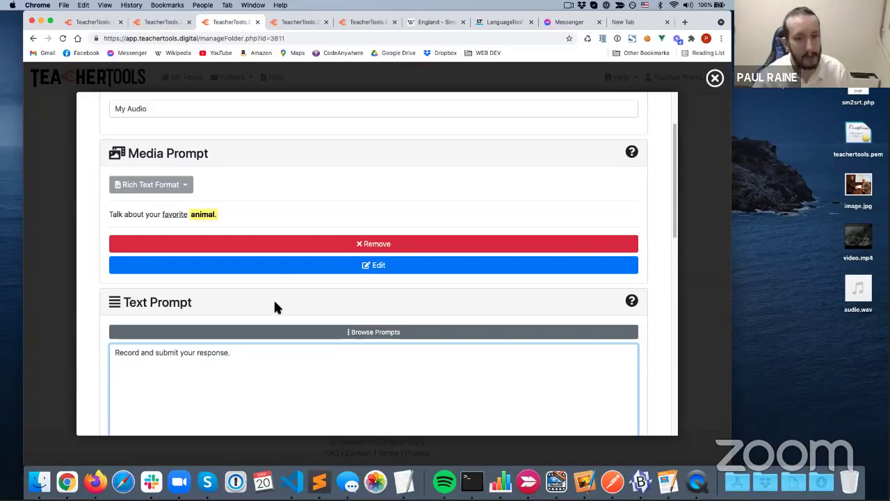
Step: Try out the recording's Time Limit slider and return it to 1 min
scroll(275, 305, "down", 5)
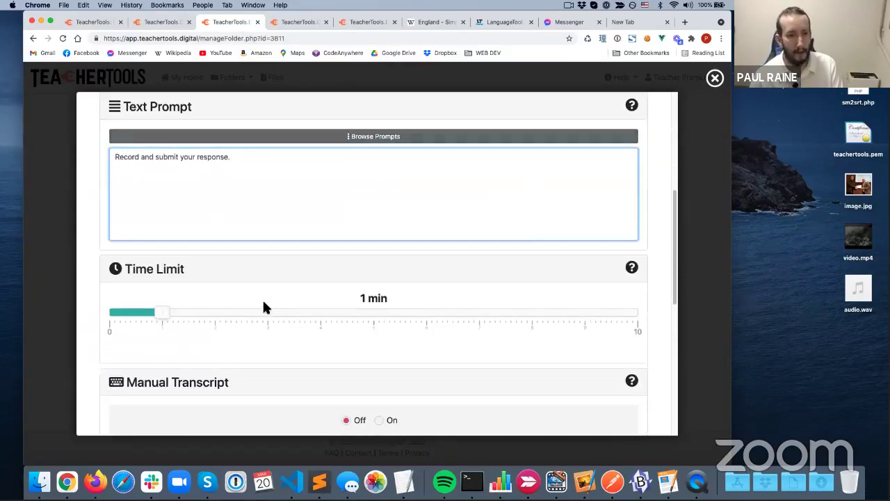
scroll(243, 304, "up", 1)
scroll(243, 304, "down", 2)
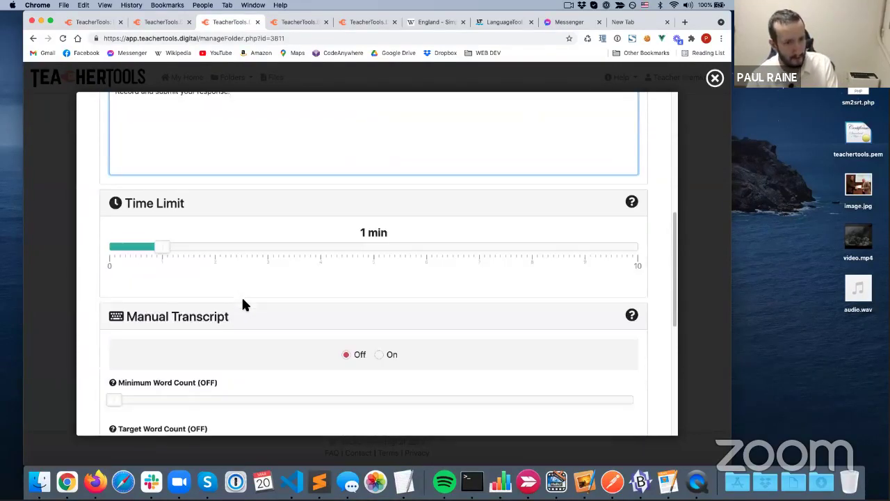
scroll(242, 301, "down", 1)
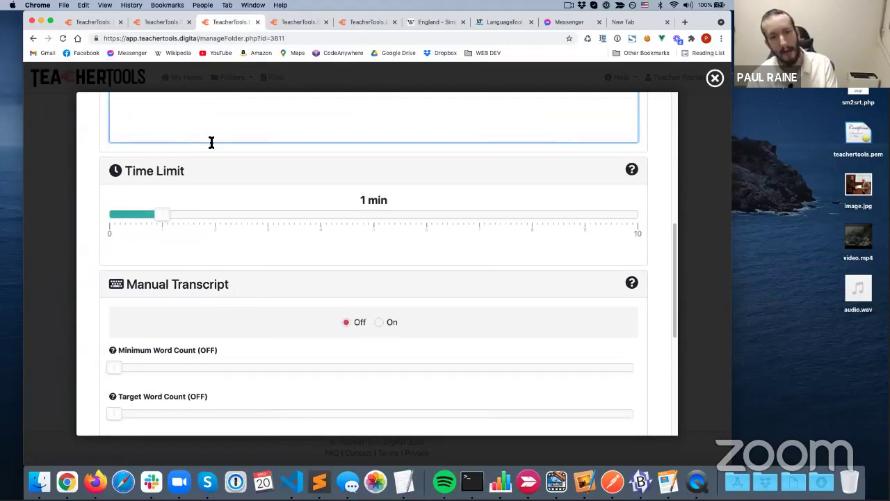
left_click_drag(162, 213, 135, 231)
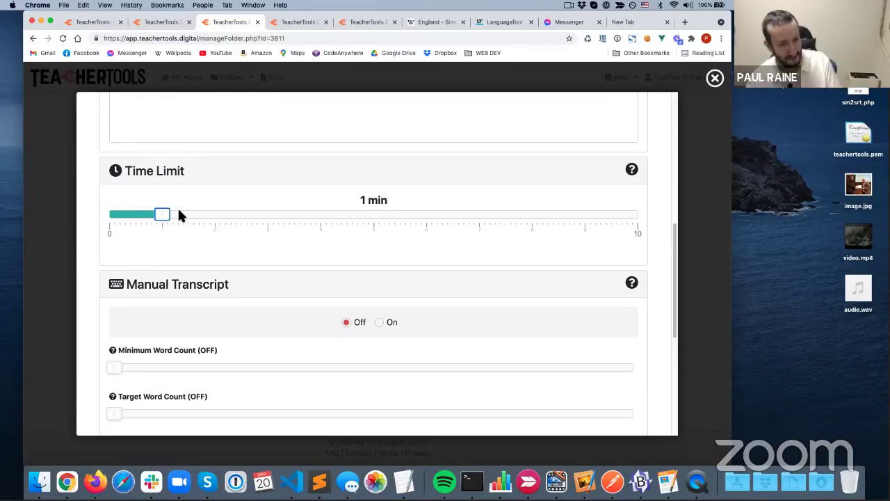
mouse_move(163, 214)
left_mouse_down()
mouse_move(585, 214)
mouse_move(99, 221)
mouse_move(223, 220)
mouse_move(158, 222)
left_mouse_up()
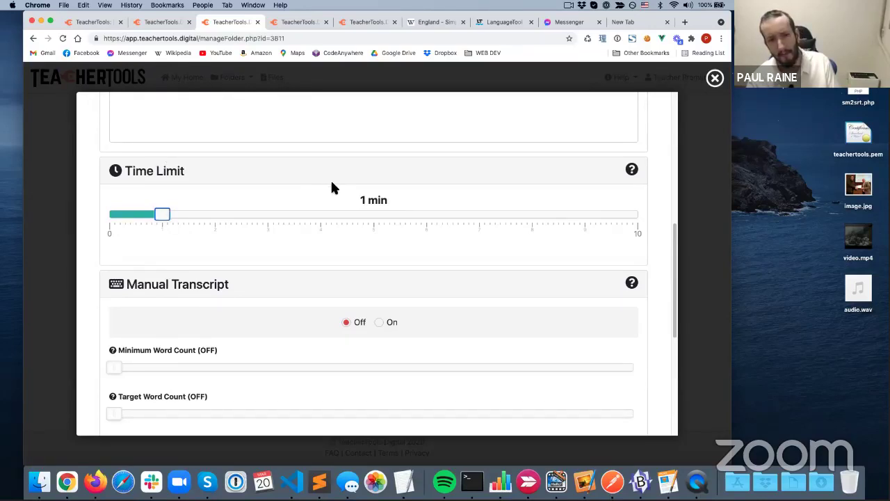
Step: Review the Time Limit and Manual Transcript settings, including the minimum and target word counts, language and grammar check options
scroll(137, 201, "up", 5)
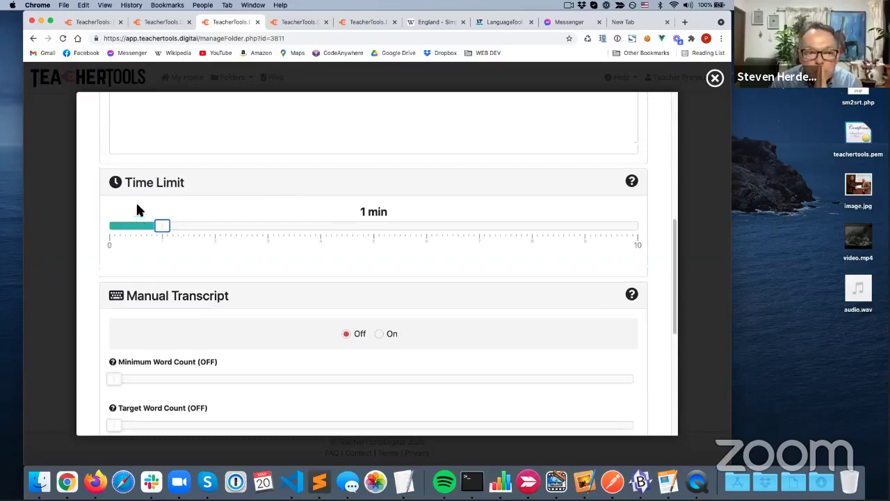
scroll(137, 261, "down", 6)
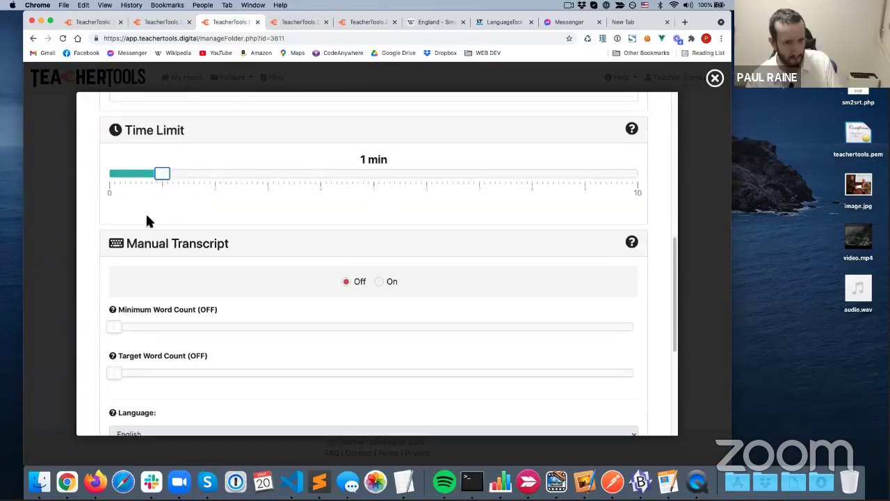
scroll(146, 220, "down", 3)
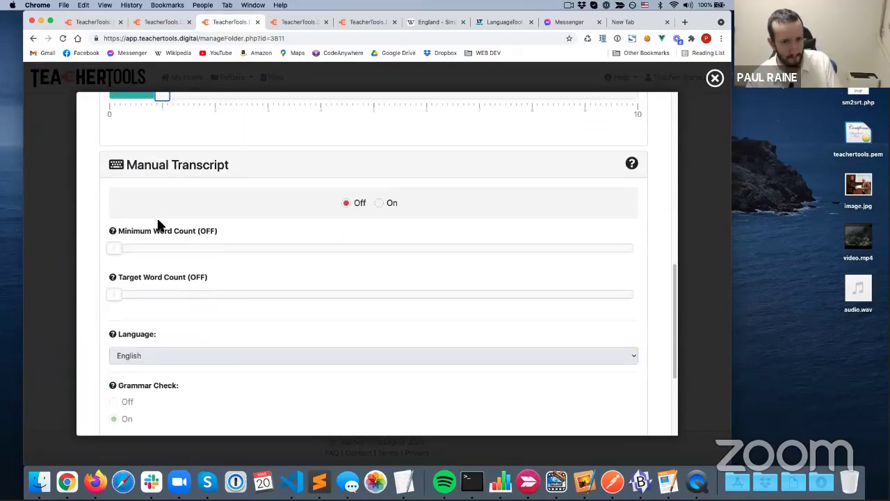
scroll(157, 225, "down", 1)
scroll(195, 235, "down", 1)
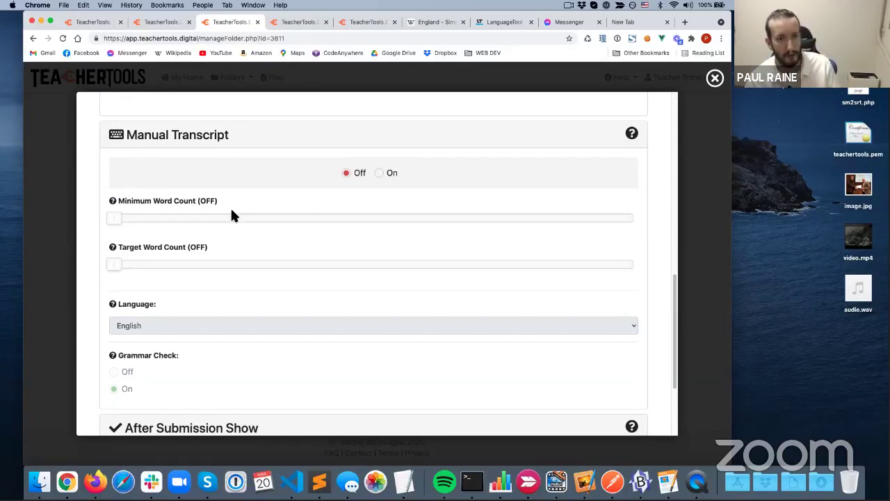
scroll(231, 212, "up", 5)
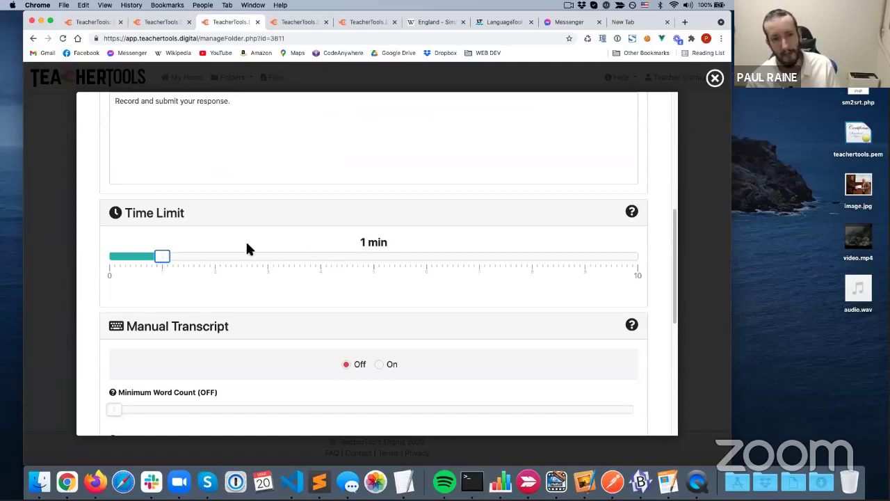
scroll(275, 258, "up", 1)
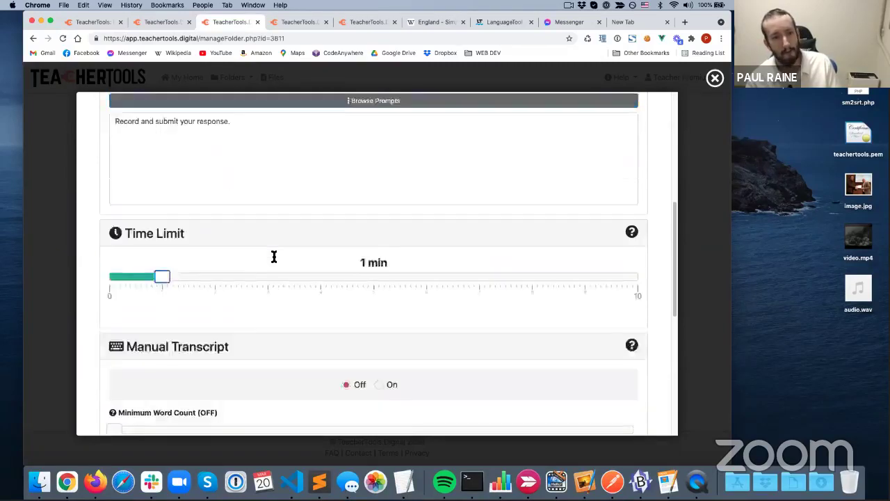
scroll(274, 259, "down", 3)
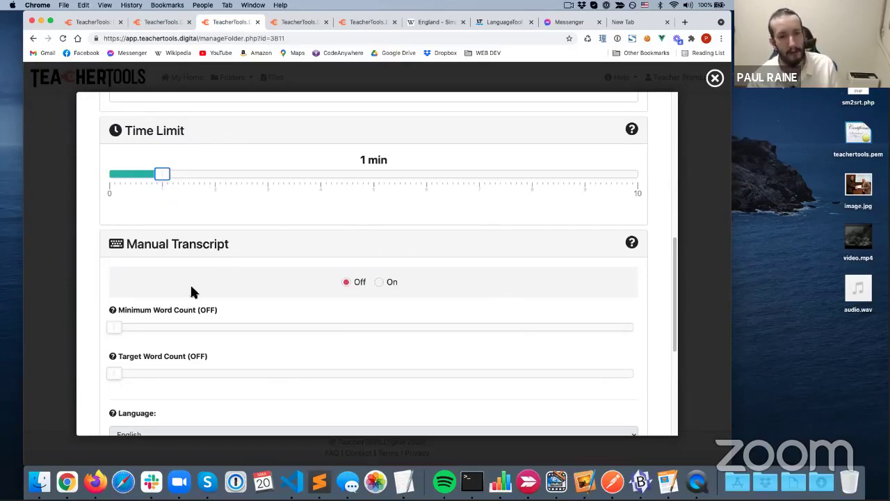
scroll(168, 333, "down", 3)
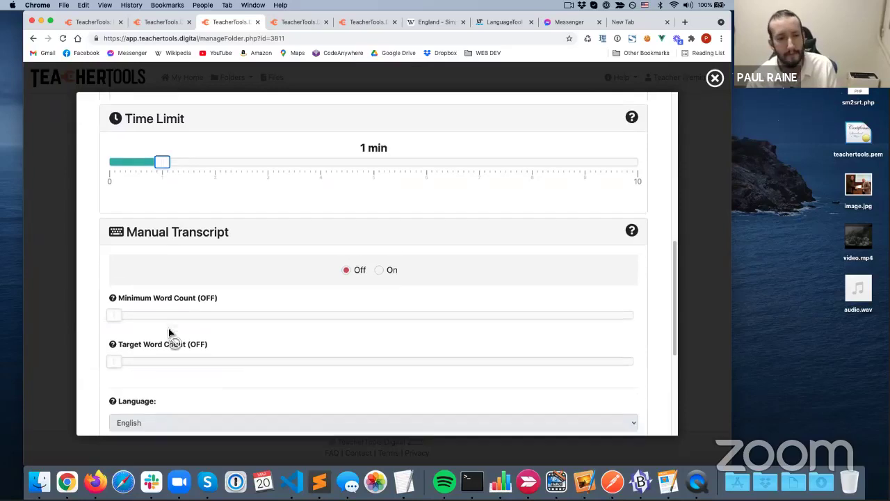
scroll(168, 333, "down", 2)
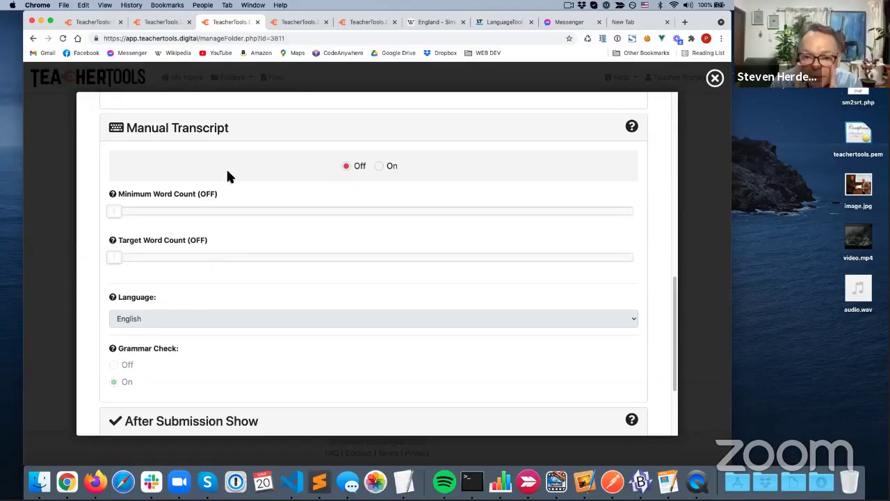
scroll(229, 258, "up", 3)
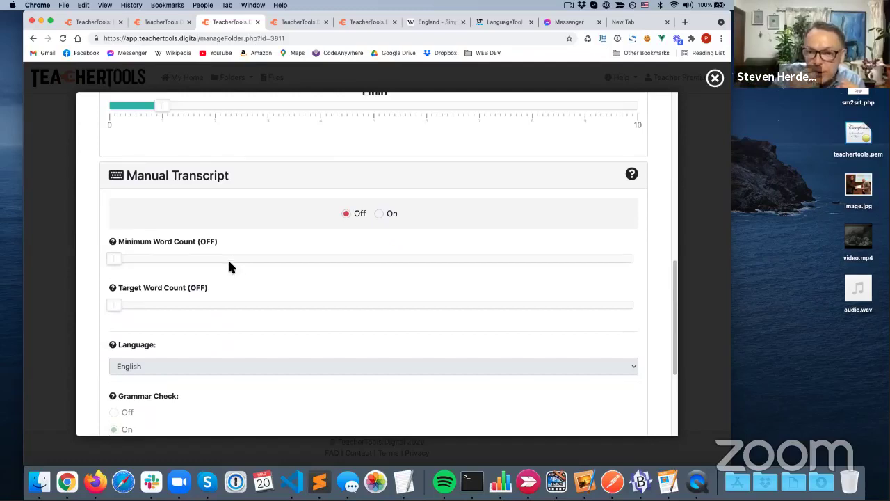
scroll(230, 266, "up", 1)
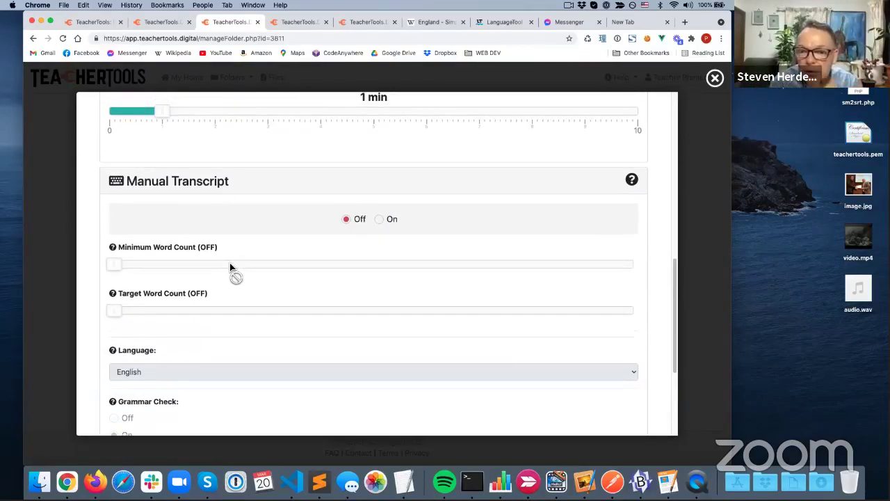
scroll(230, 267, "down", 1)
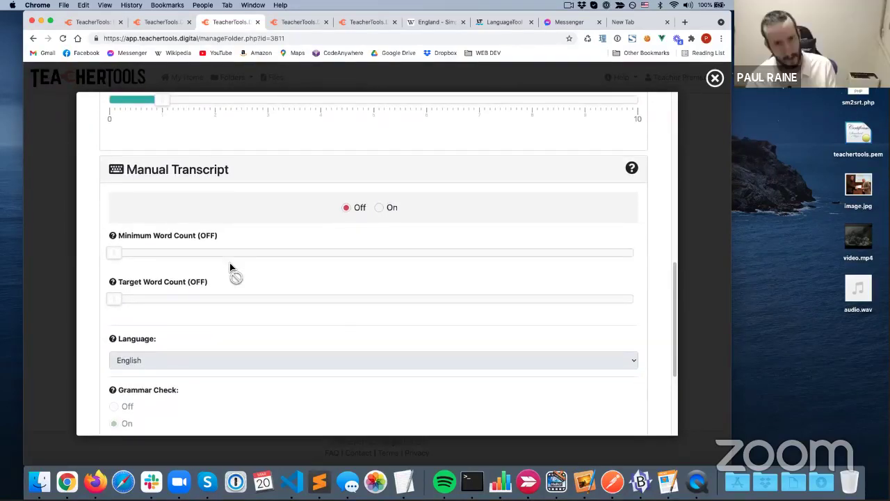
Step: Turn on the manual transcript with a target word count of 100 and save the audio assignment
scroll(230, 267, "down", 3)
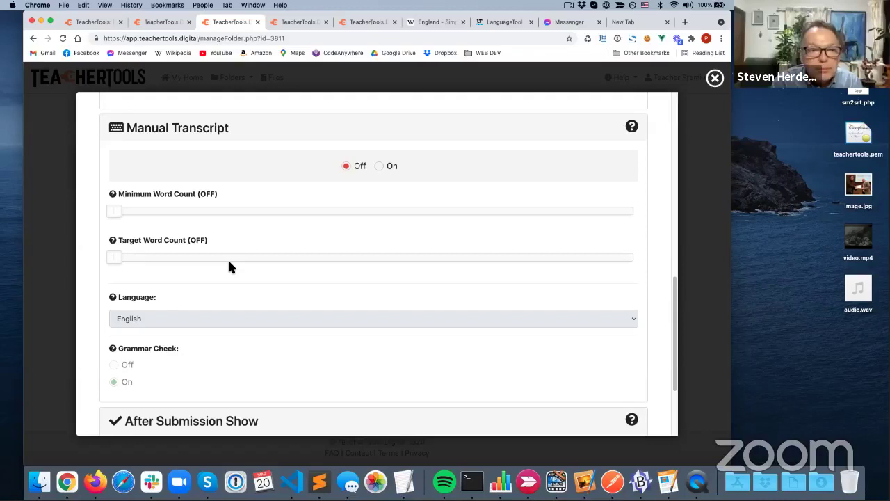
left_click(381, 168)
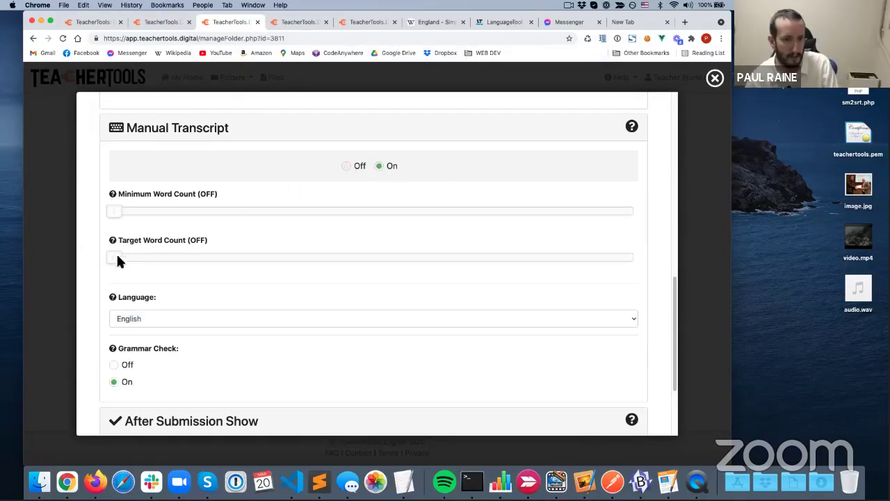
left_click_drag(116, 257, 172, 260)
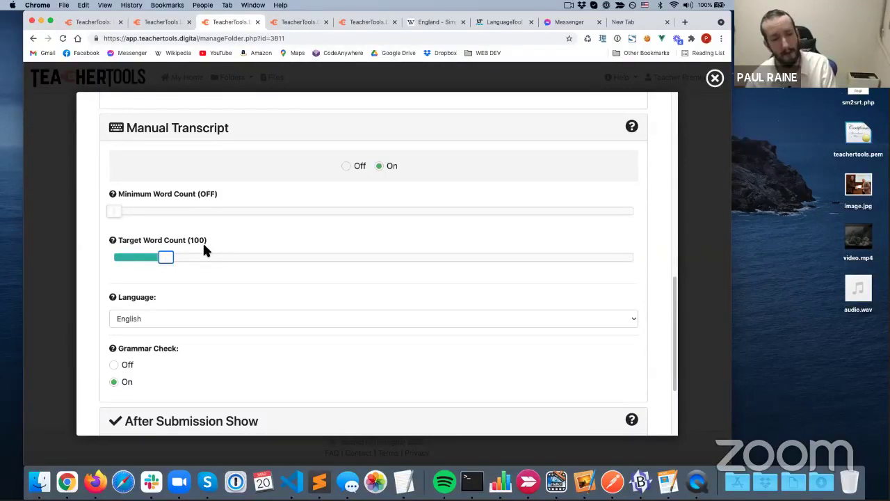
scroll(210, 285, "down", 3)
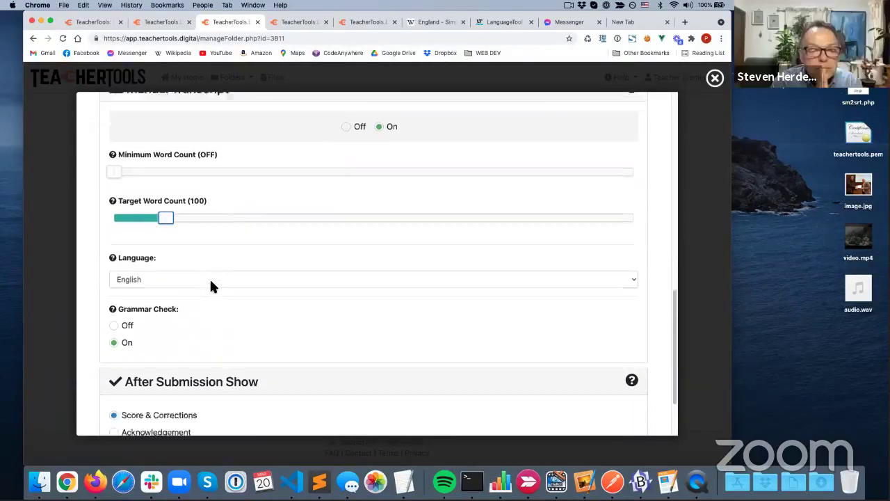
scroll(210, 287, "down", 1)
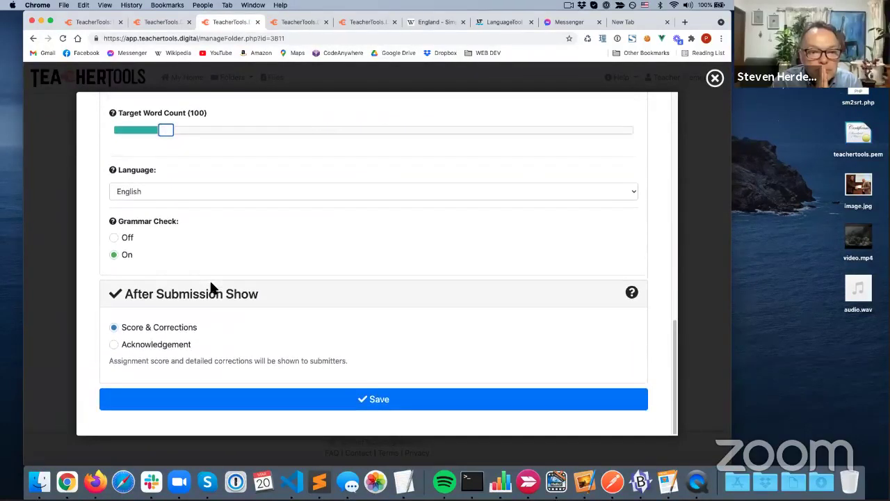
left_click(393, 398)
Step: Preview the saved My Audio assignment, enter the submitter's name and start it
scroll(253, 366, "down", 1)
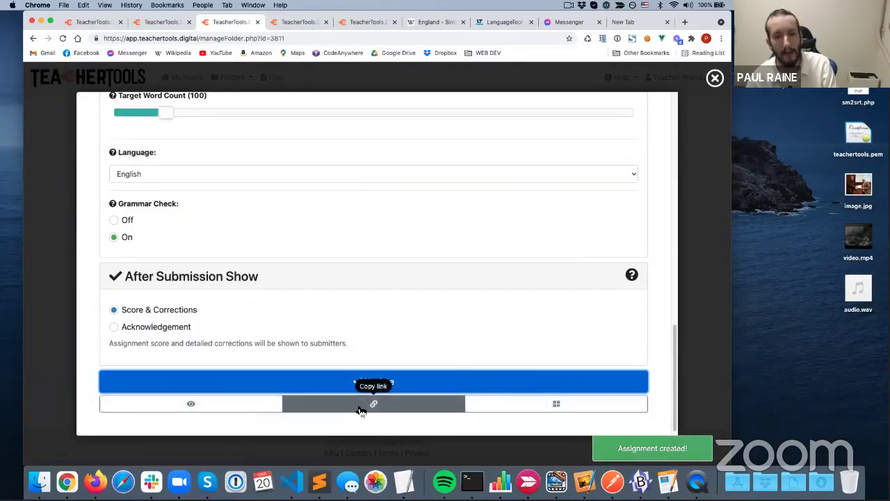
left_click(228, 411)
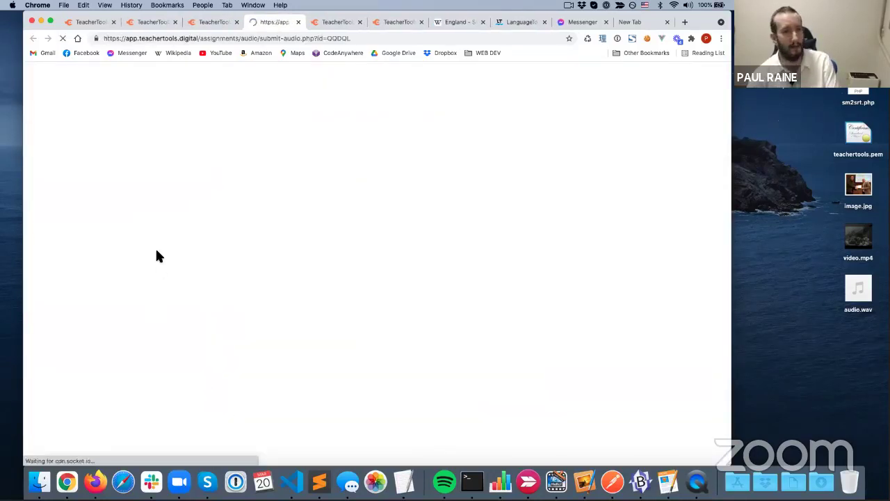
left_click(187, 182)
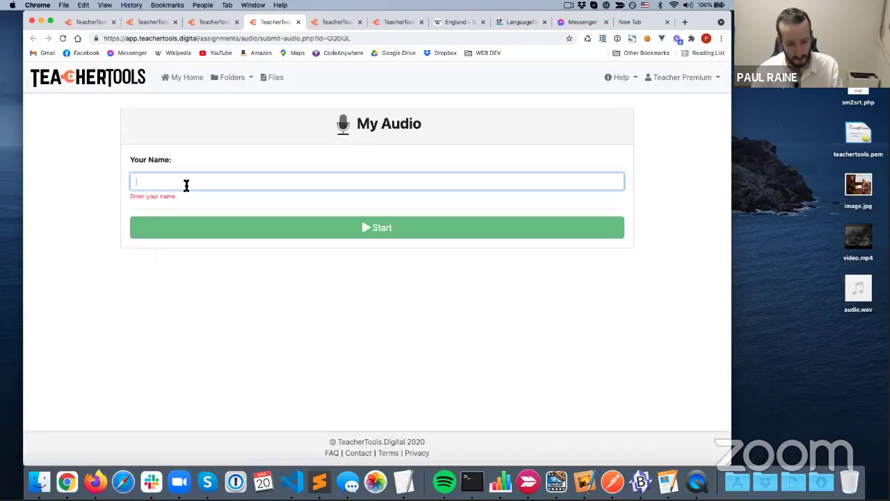
type("Paul")
left_click(299, 216)
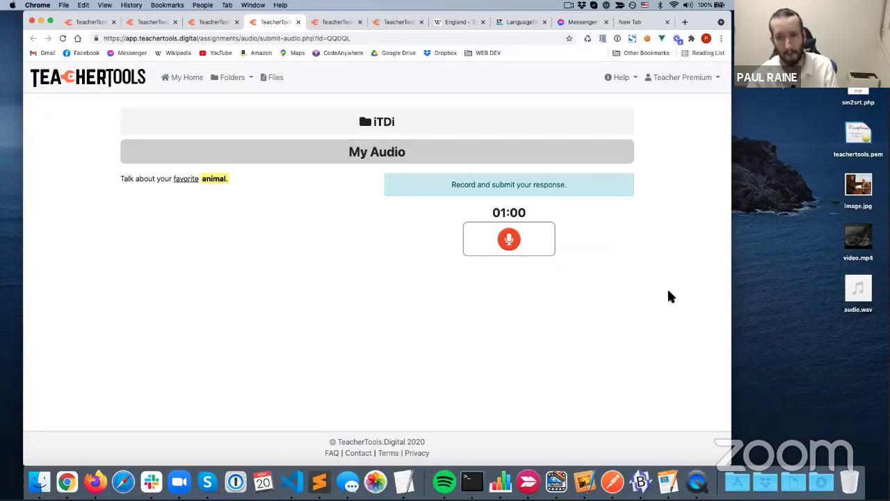
Step: Narrow the browser window to about three quarters of its width and record a spoken response to the prompt
left_click_drag(732, 282, 544, 311)
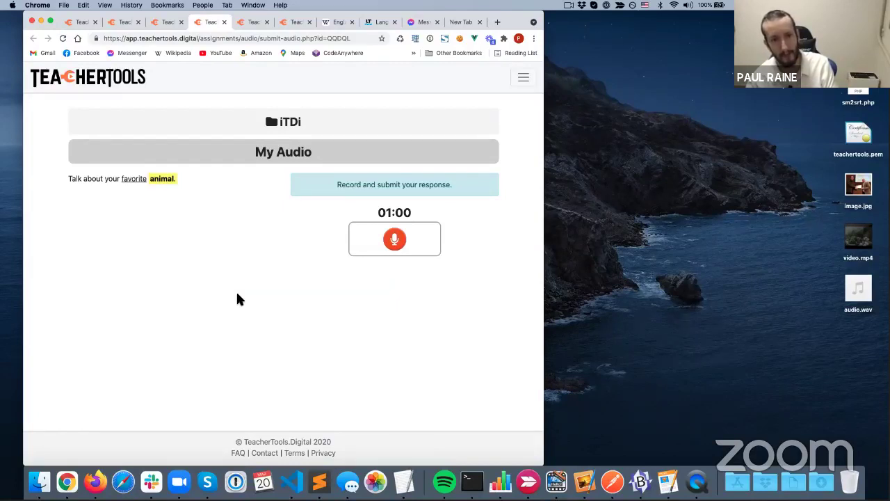
left_click(398, 245)
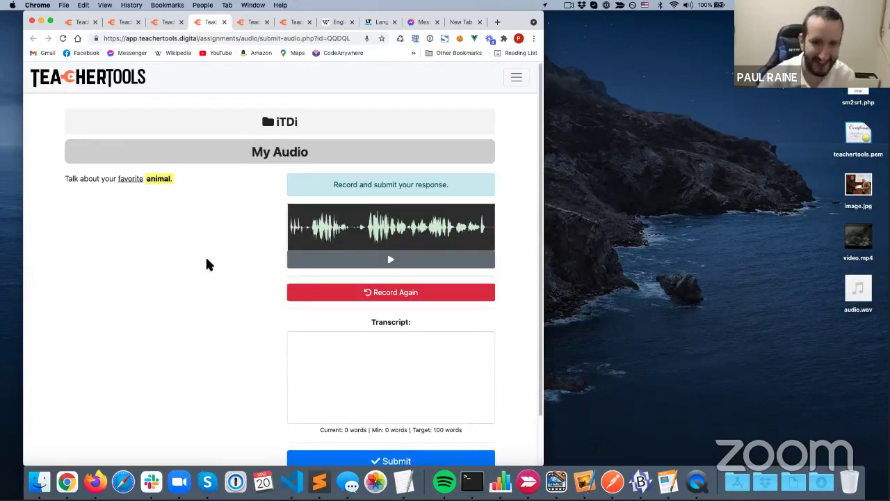
Step: Jump to different points in the recording's waveform, then play it from the beginning and pause it partway
scroll(211, 329, "down", 1)
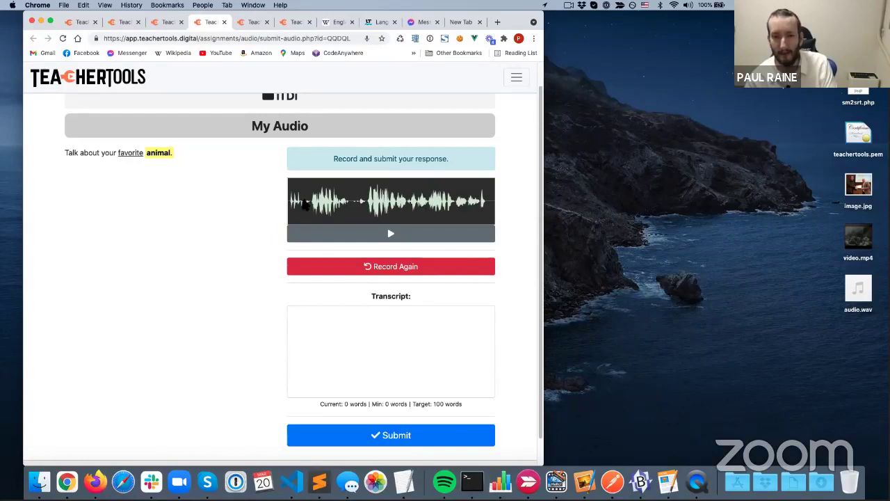
left_click(327, 203)
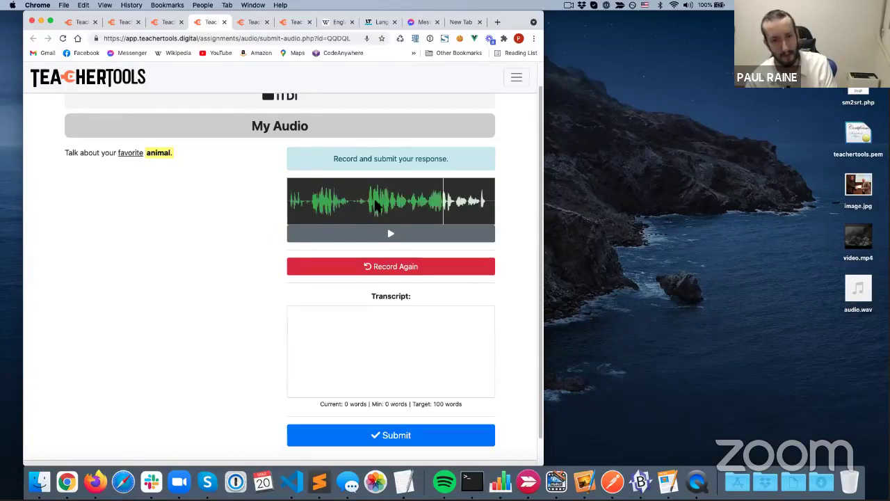
left_click(339, 203)
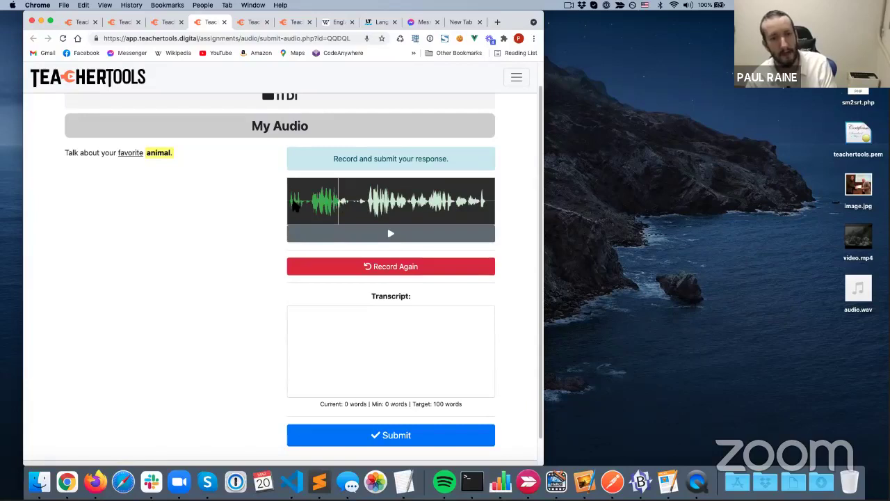
left_click(289, 203)
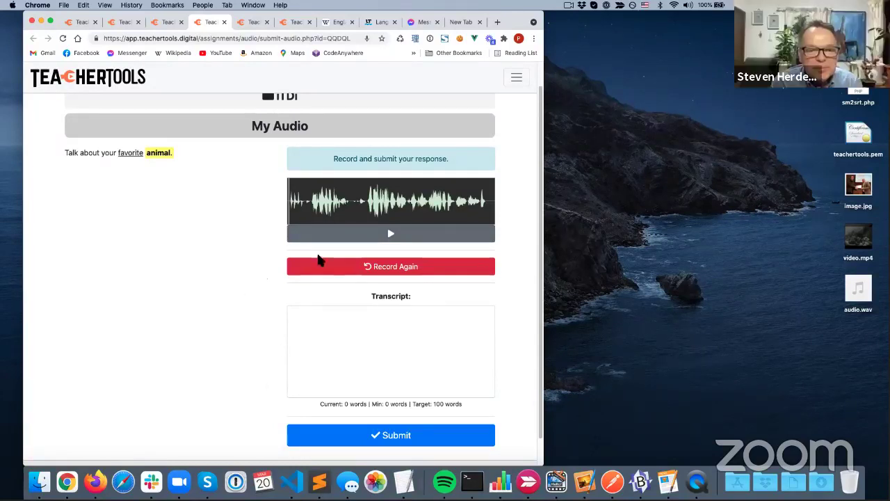
left_click(388, 234)
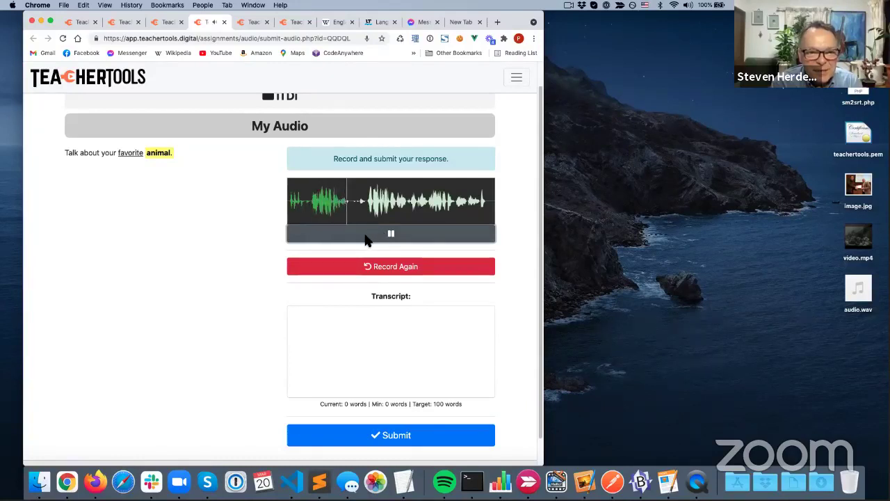
left_click(388, 235)
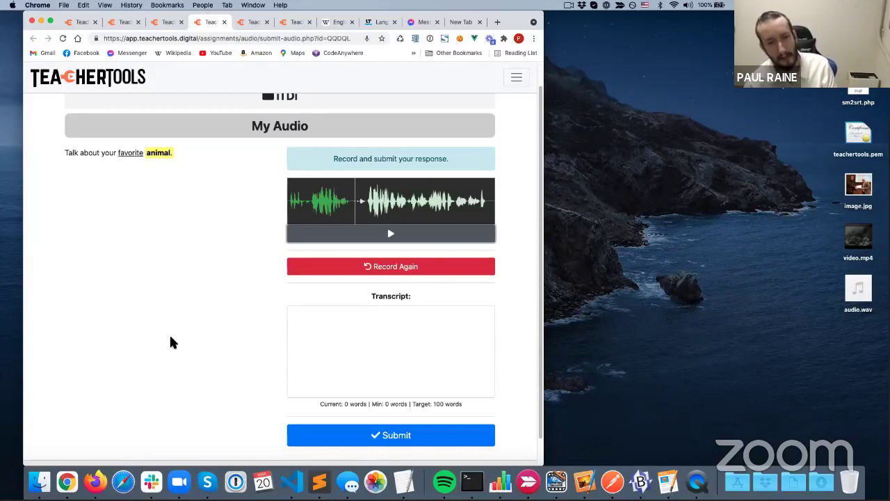
Step: Resume playback and enter the transcript "My favorite animal is a penguin because penguins are very cute and funny."
left_click(393, 235)
left_click(388, 352)
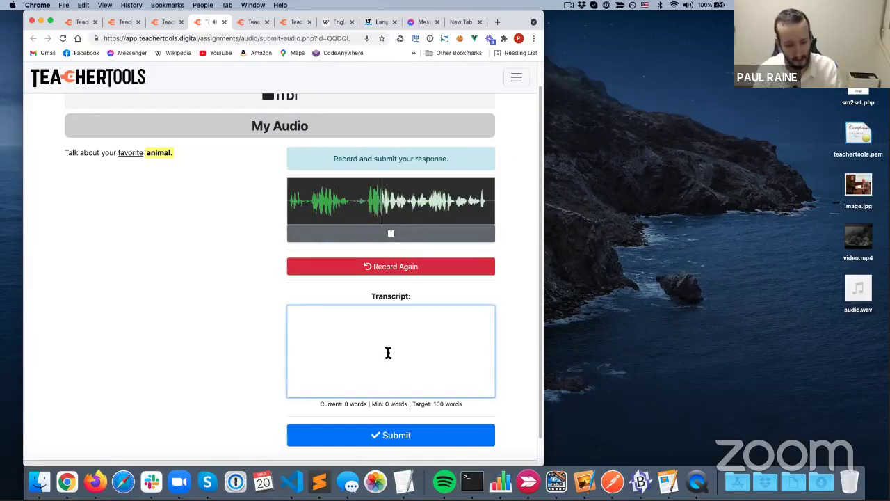
type("My favor")
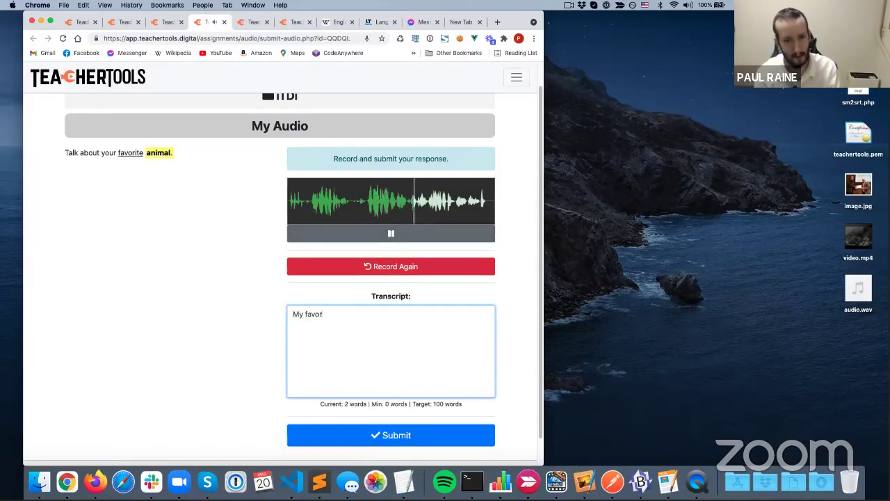
type("ite animal i")
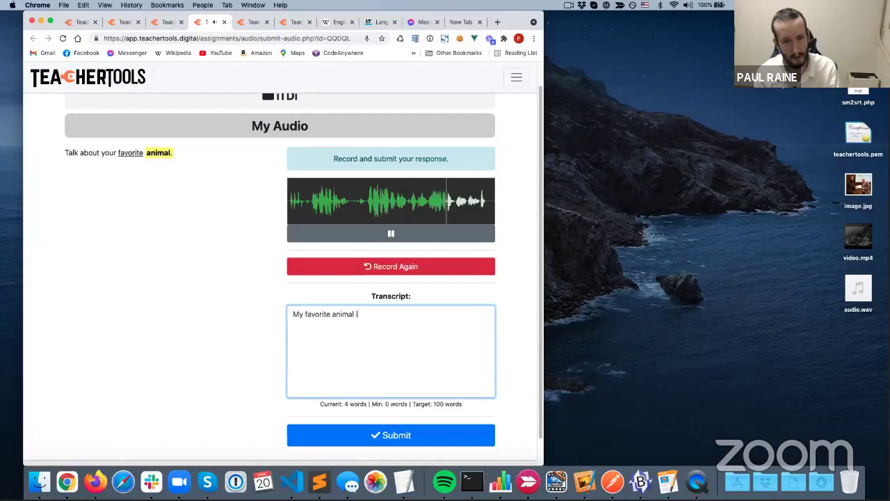
type("s a penguin becaus")
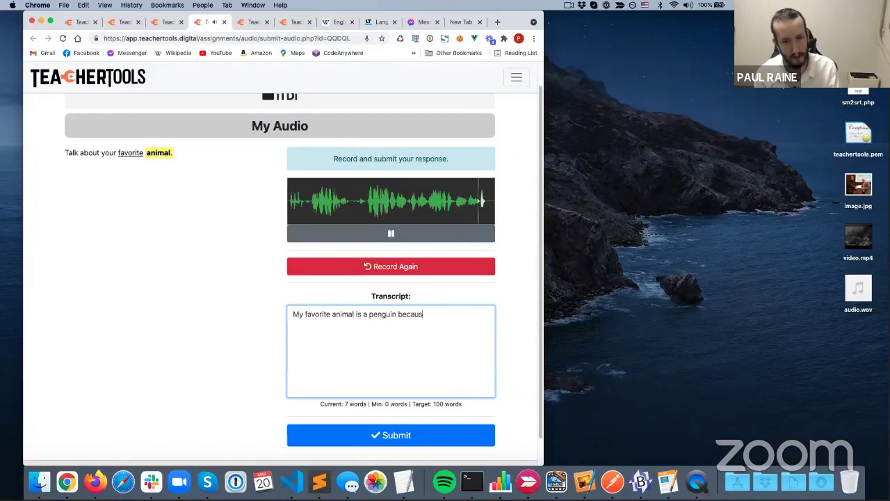
type("e peng")
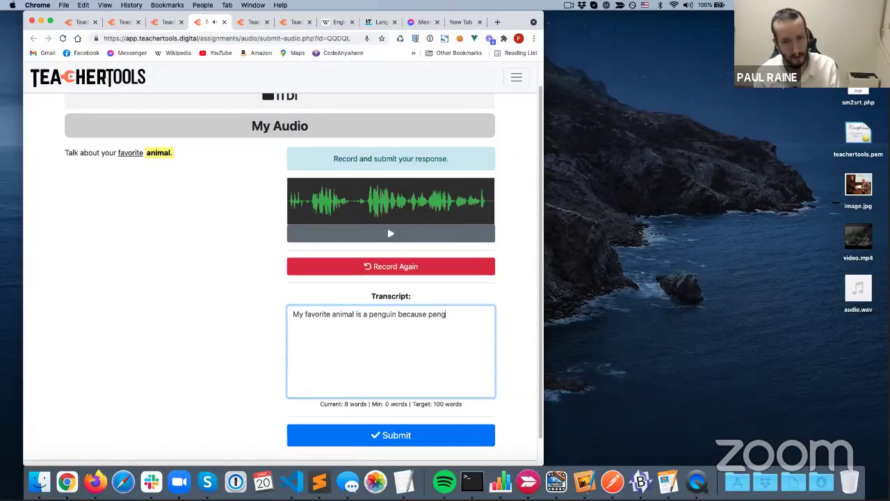
type("in")
type("ns are very")
key("BackSpace")
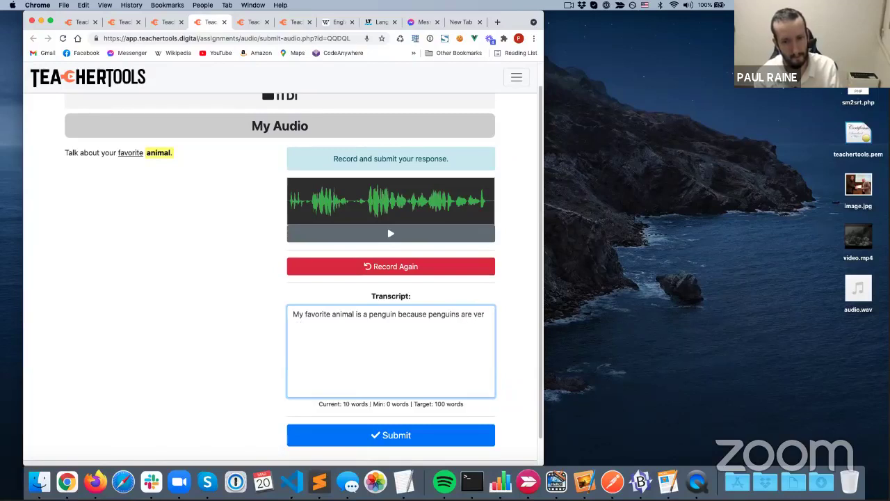
type("cute")
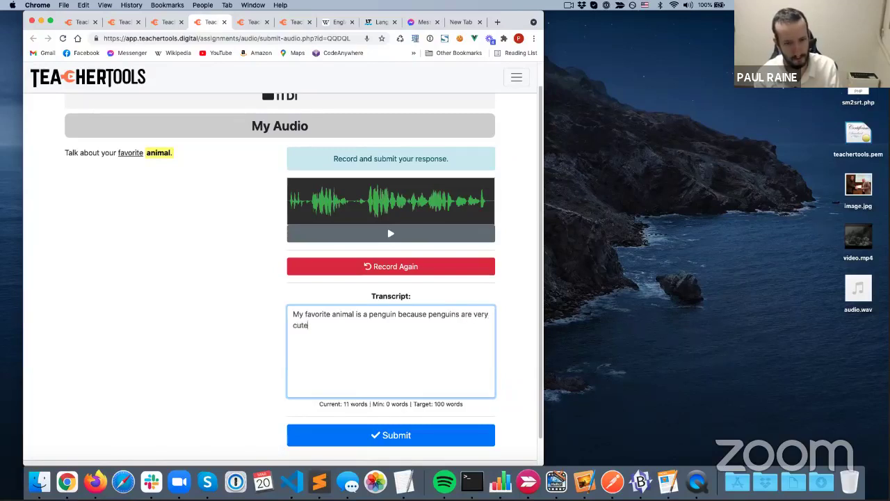
type(" and fun")
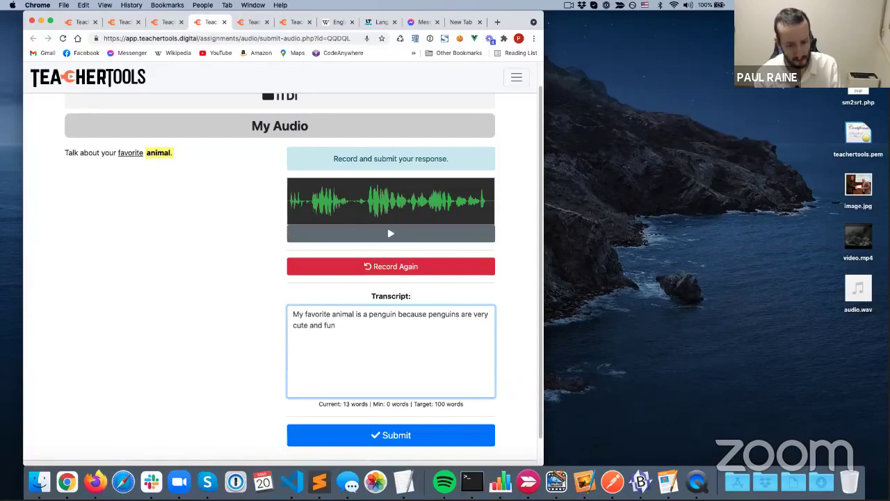
type("ny.")
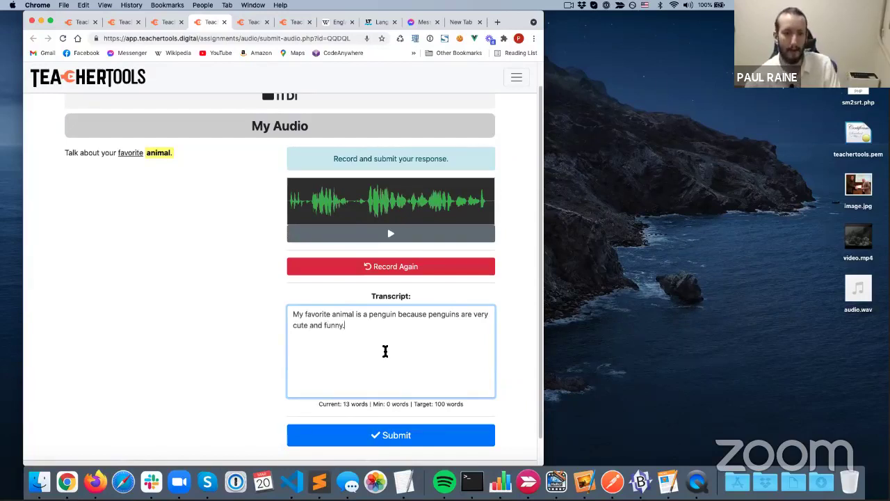
Step: Submit the recording and transcript, confirming the submission under the entered name
scroll(232, 392, "down", 1)
left_click(377, 407)
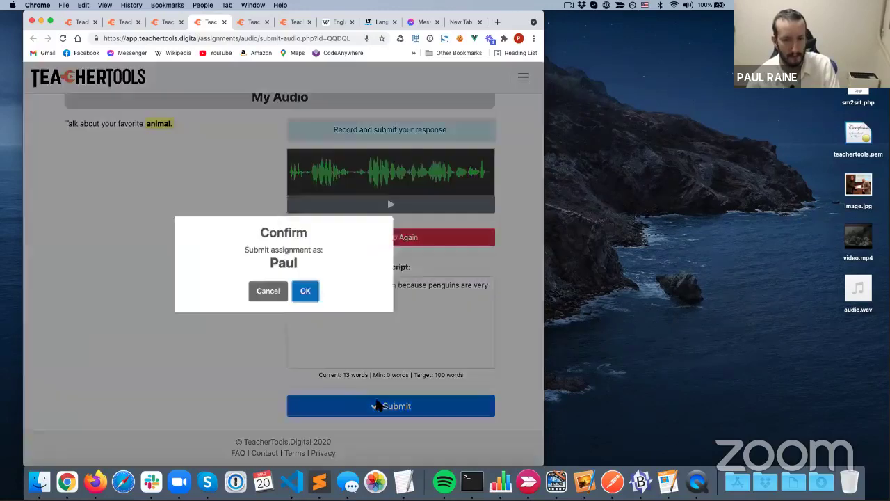
left_click(310, 294)
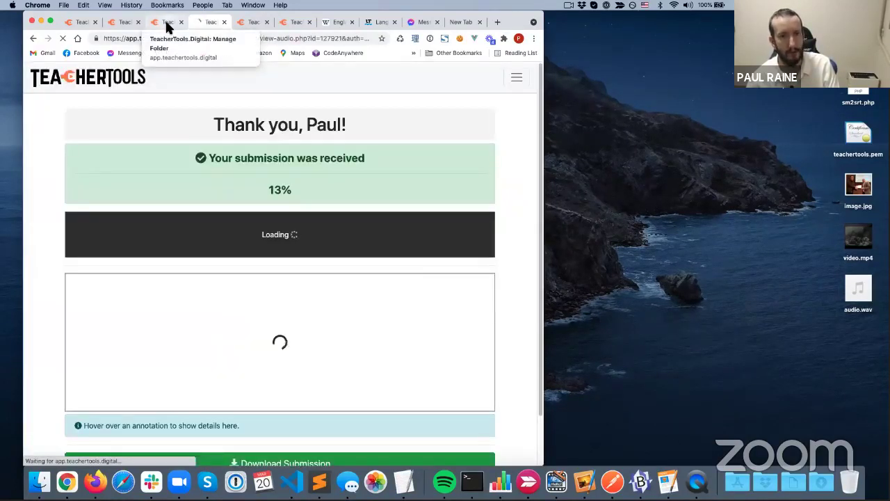
Step: Go back to the iTDi folder, close the essay assignment's settings and refresh the assignments list to show submissions
left_click(167, 27)
left_click(127, 26)
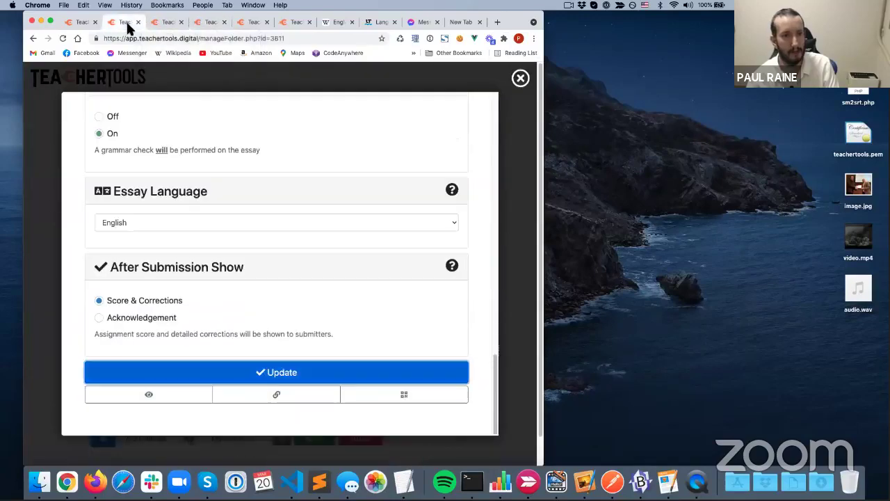
left_click(520, 79)
left_click(467, 391)
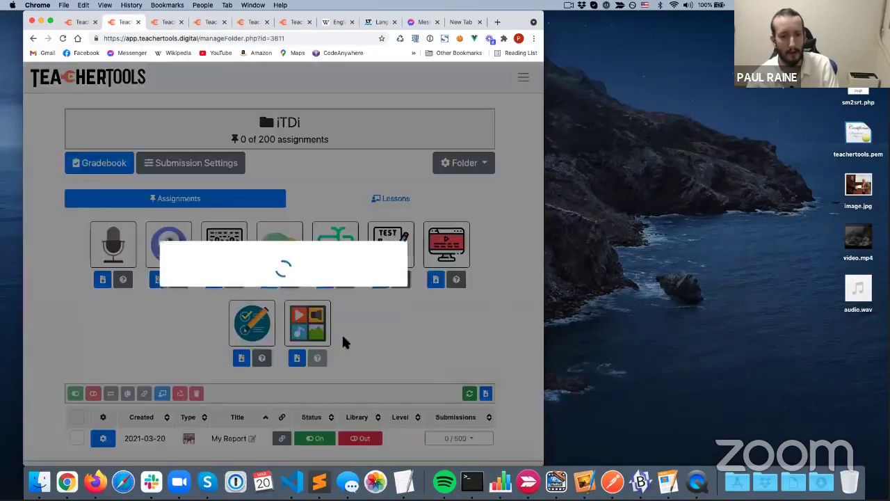
scroll(299, 321, "down", 2)
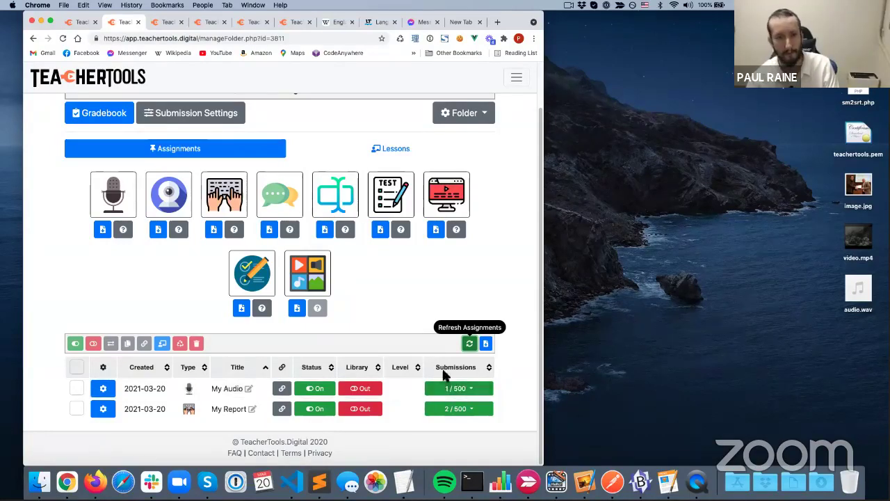
Step: Return to the submitted audio response and review its score, waveform and transcript
left_click(204, 26)
left_click(248, 27)
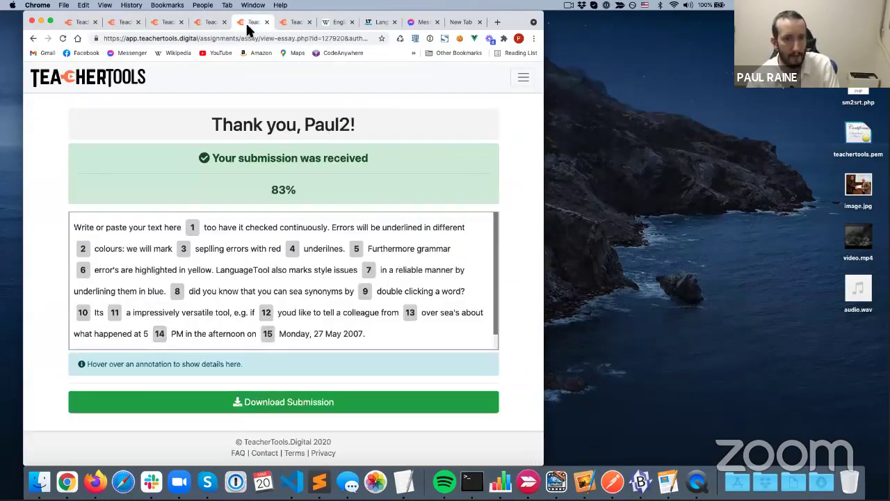
left_click(216, 27)
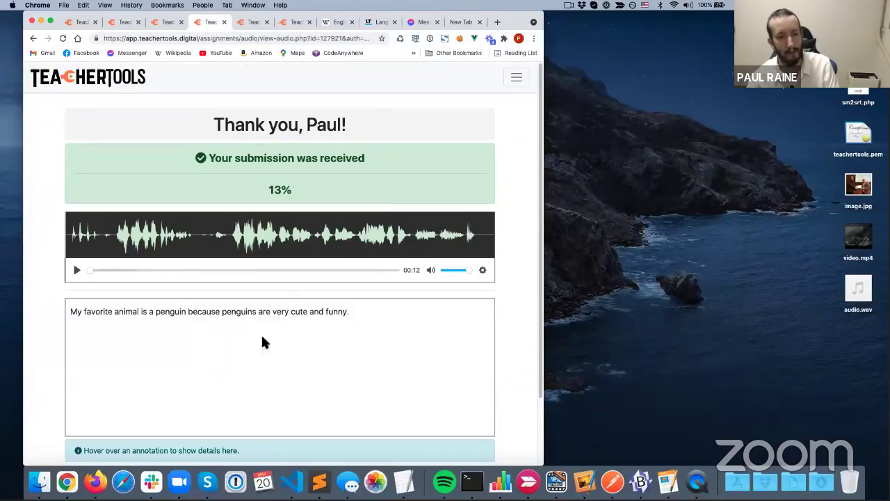
triple_click(417, 166)
triple_click(321, 193)
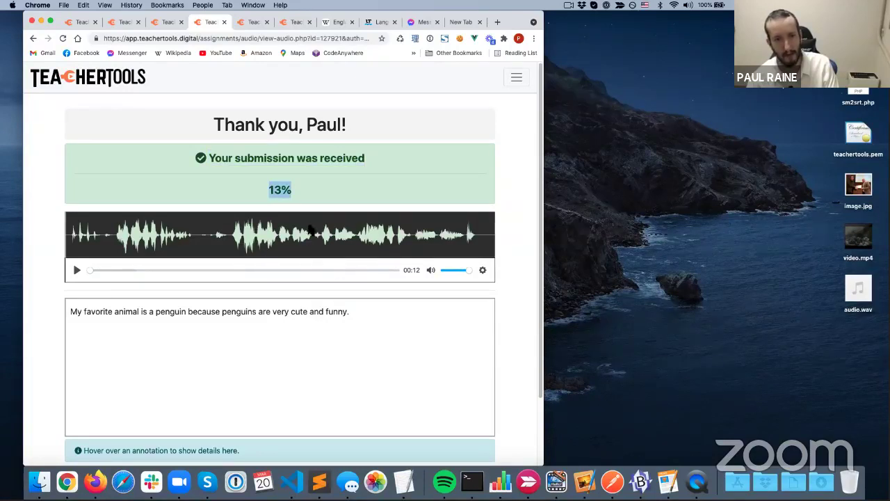
scroll(278, 363, "down", 3)
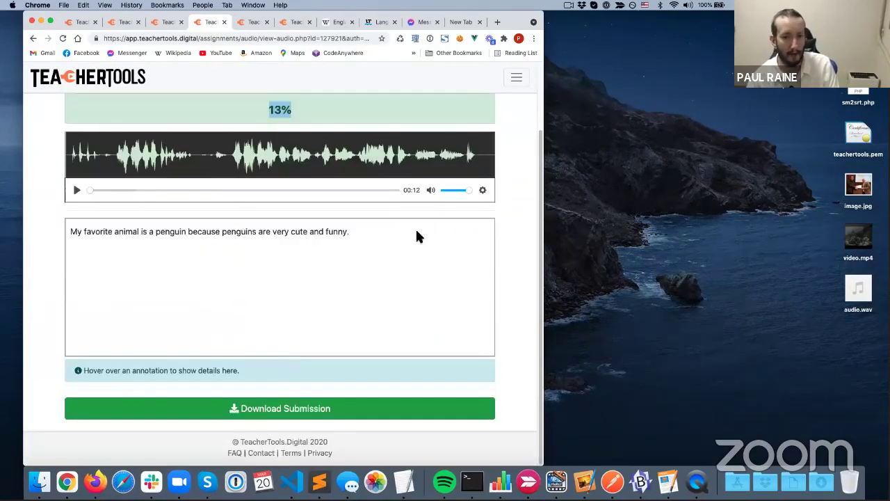
Step: Review the submitted audio response, highlighting its percentage score and the transcript text
left_click_drag(415, 230, 78, 263)
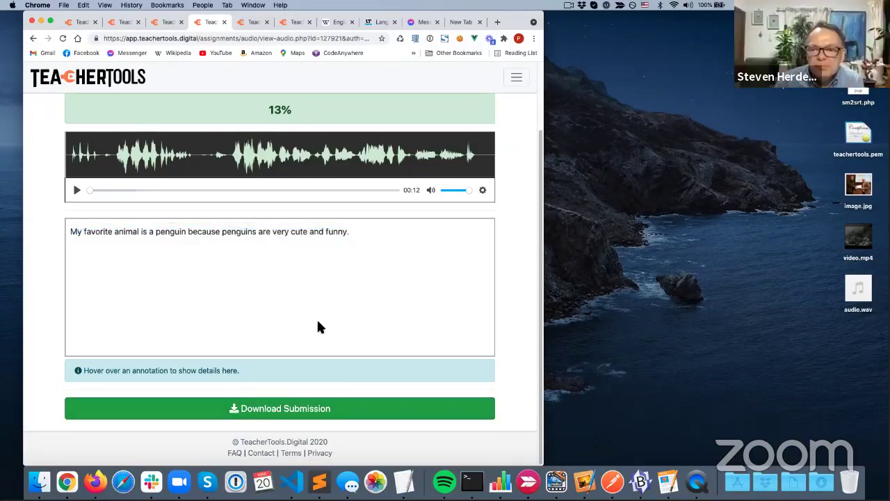
scroll(314, 320, "up", 2)
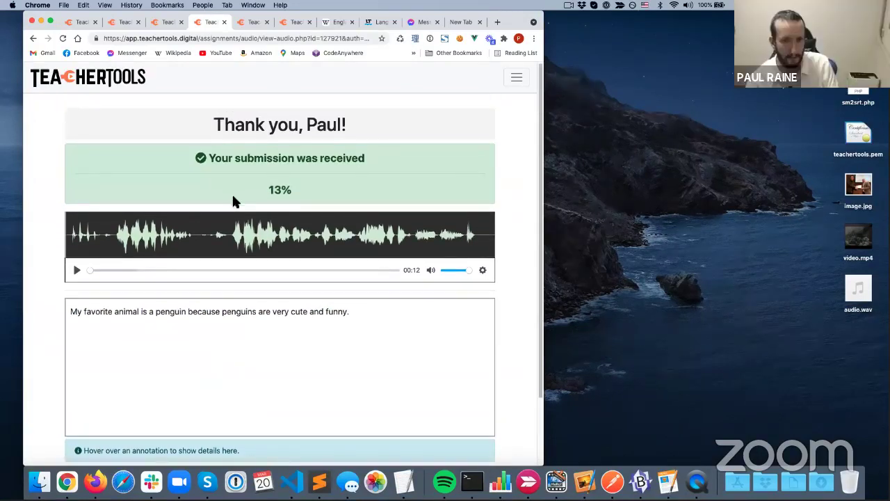
left_click_drag(265, 190, 310, 193)
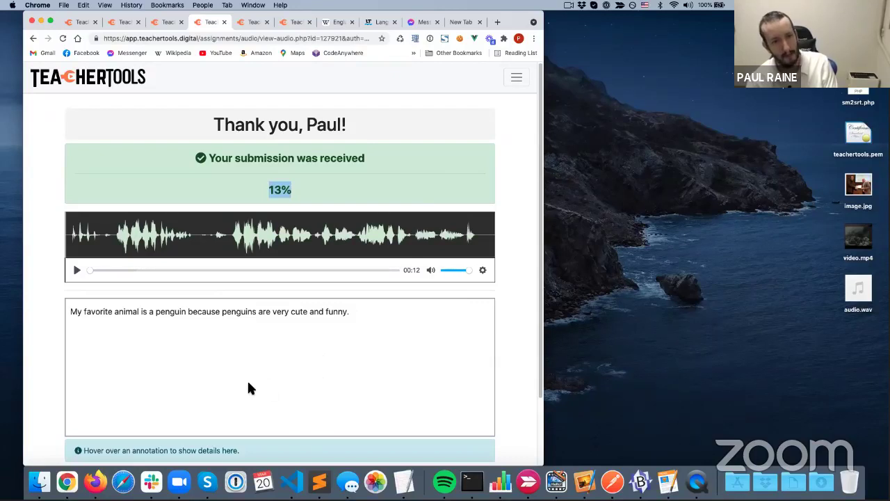
scroll(165, 390, "down", 2)
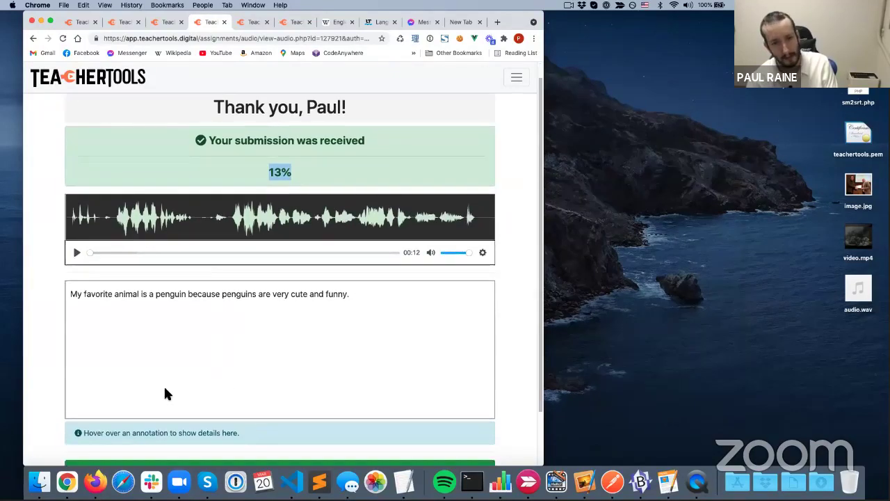
left_click(164, 365)
left_click_drag(388, 294, 376, 346)
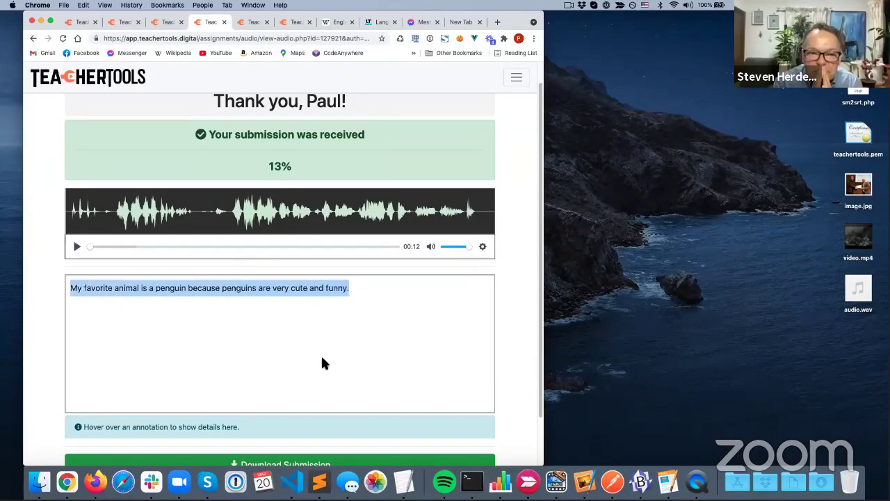
scroll(174, 340, "down", 3)
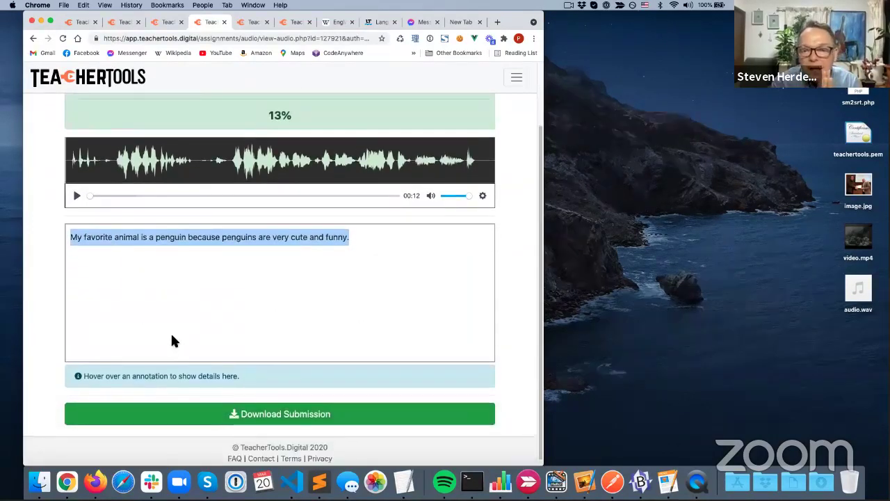
scroll(174, 341, "up", 3)
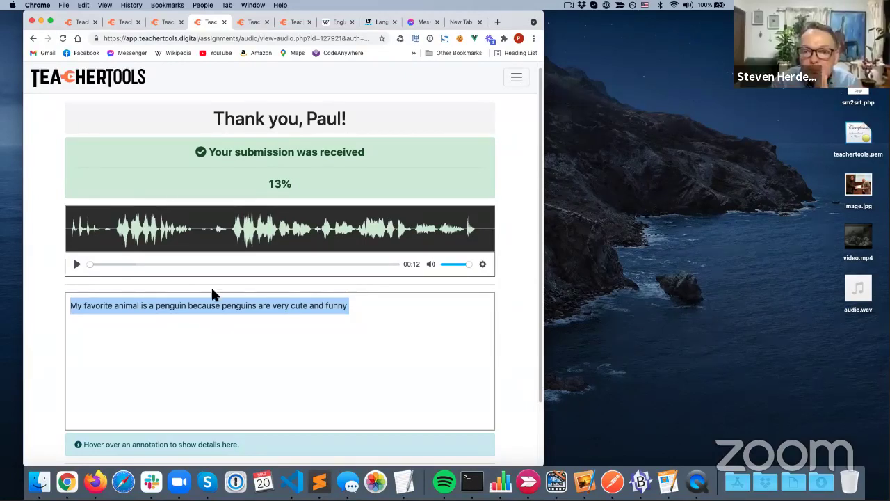
left_click(418, 265)
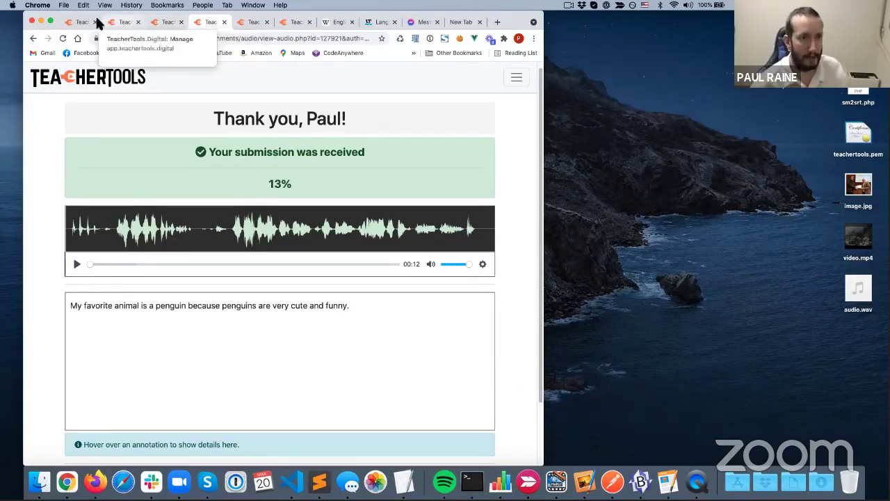
Step: Go to the TeacherTools pricing page and look through the Teacher and School plans
left_click(75, 23)
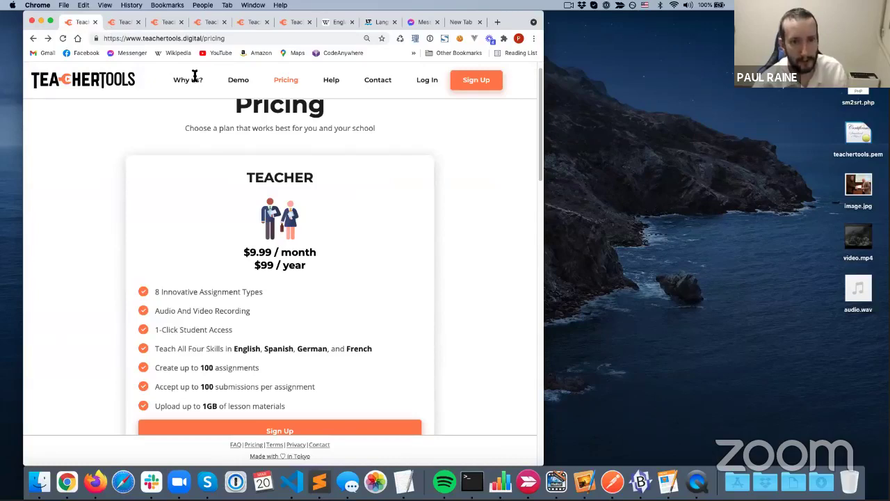
scroll(351, 257, "down", 10)
scroll(350, 258, "up", 2)
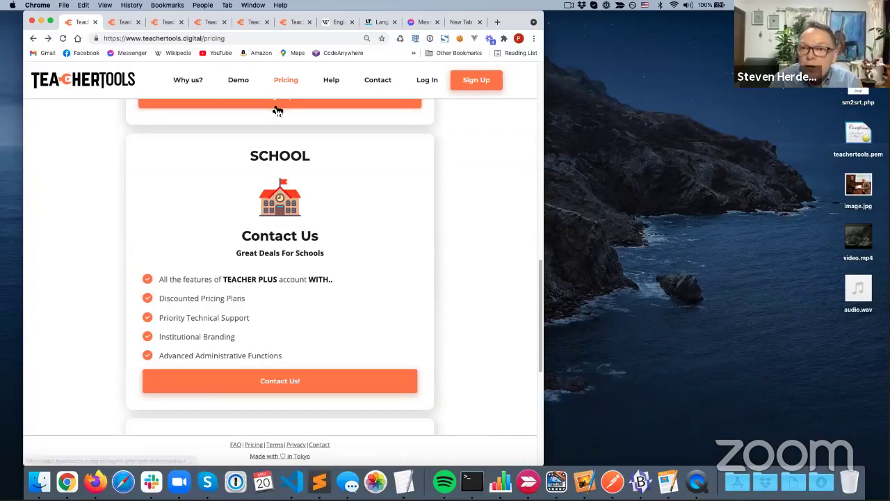
Step: Return to the iTDi folder's assignments list and widen the browser window to show the full page layout
left_click(125, 22)
left_click(162, 23)
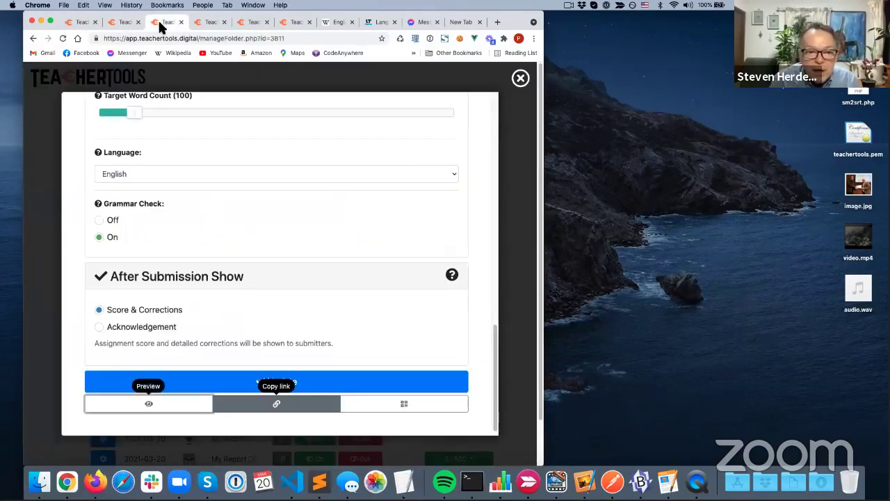
left_click(124, 23)
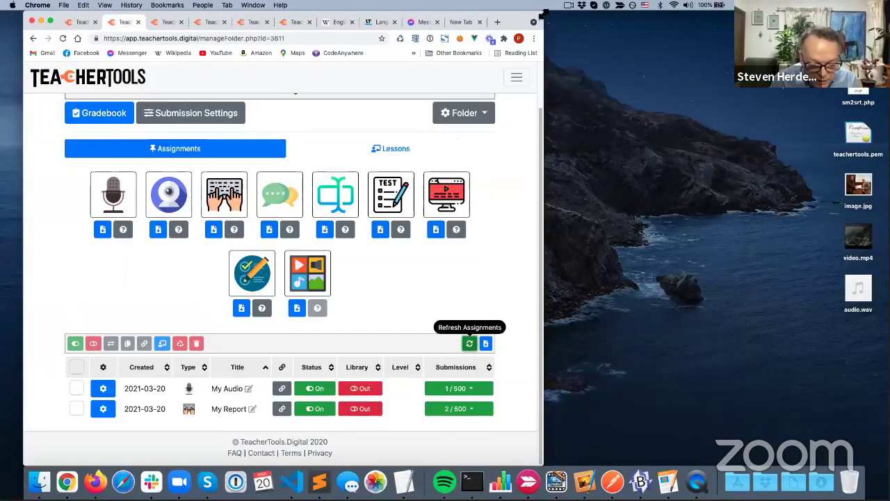
left_click_drag(543, 14, 718, 7)
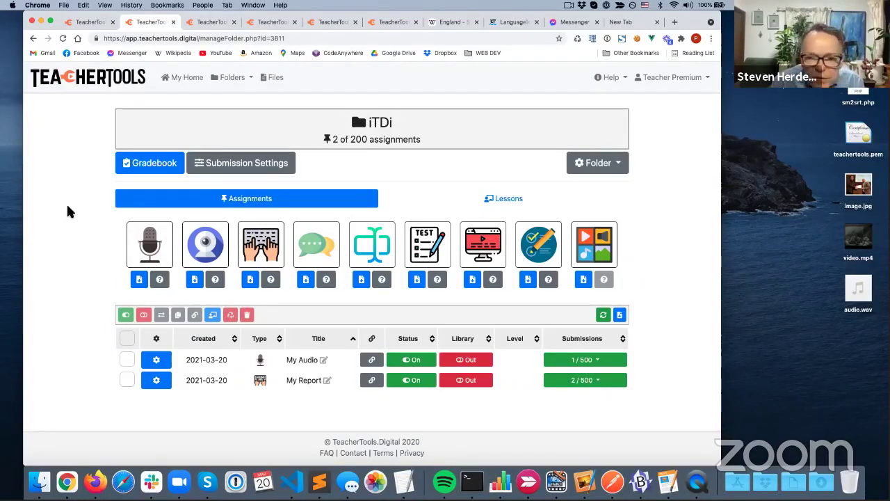
Step: Open a new Video Recording assignment form, examine its settings through the After Submission Show options, and close it unsaved
left_click(217, 249)
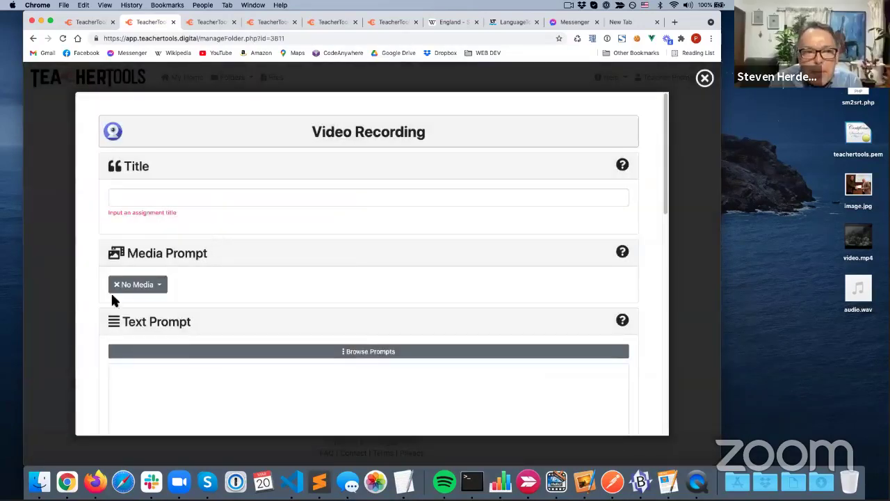
scroll(87, 304, "down", 15)
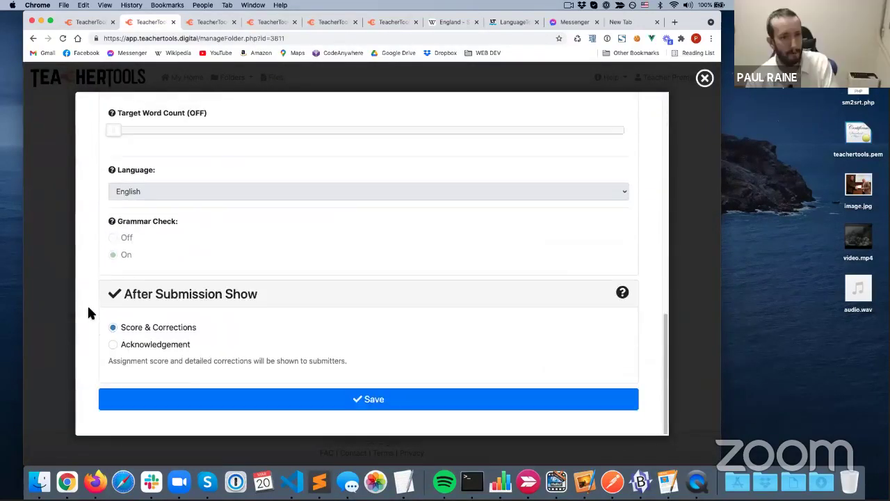
scroll(87, 304, "up", 15)
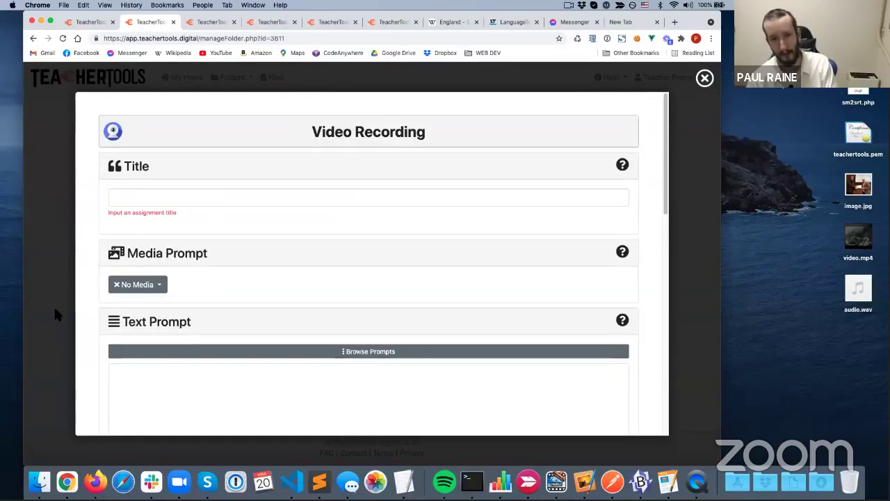
left_click(704, 78)
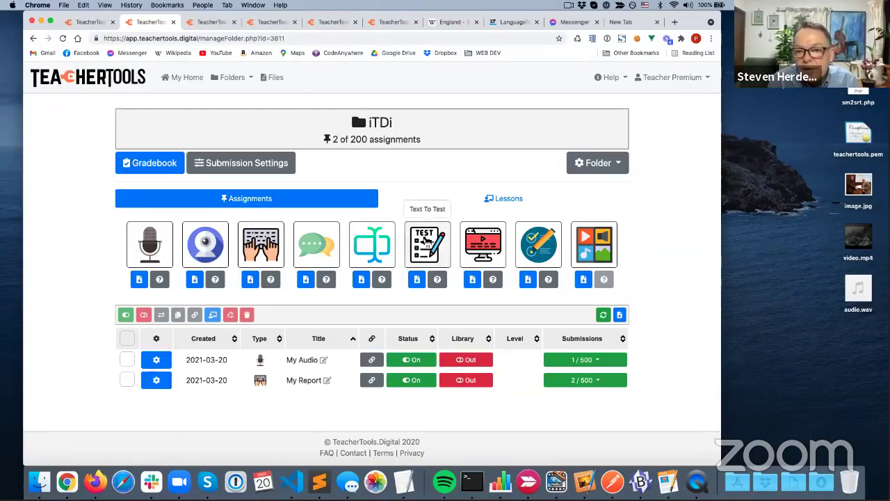
Step: Start a new Text To Test assignment and enlarge the browser window, trying full screen and leaving it again
left_click(426, 240)
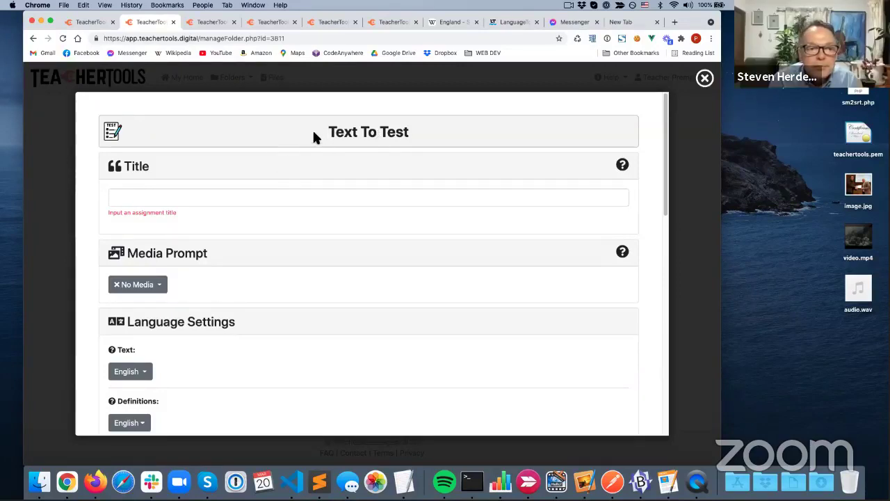
left_click_drag(304, 128, 357, 135)
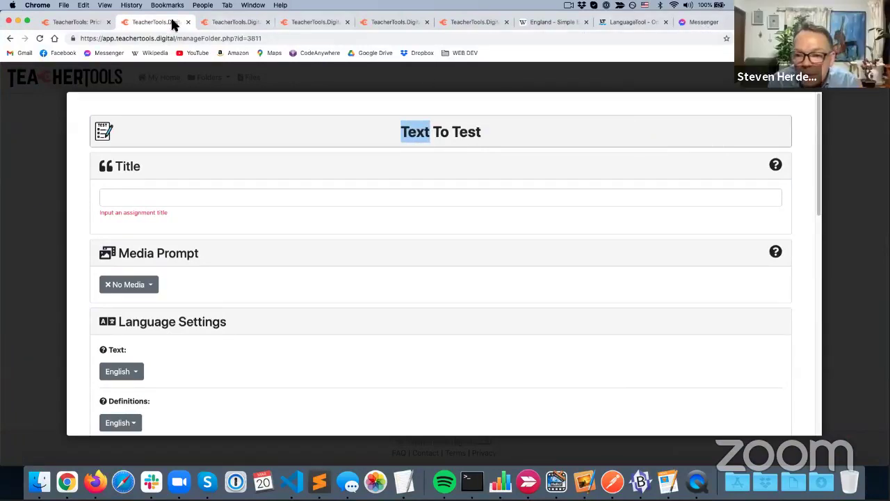
left_click(104, 5)
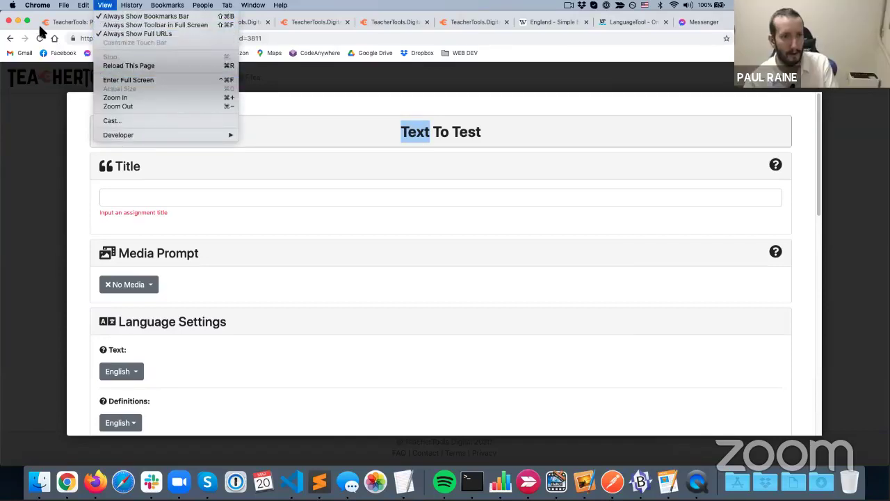
left_click(28, 22)
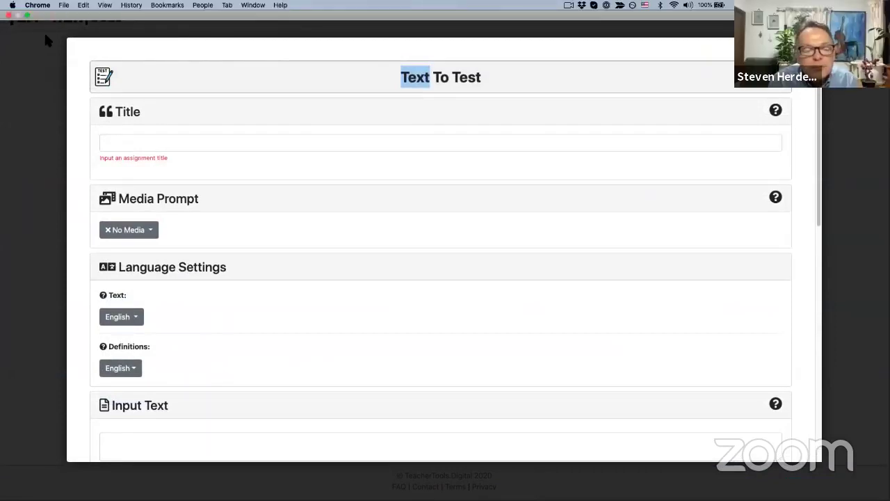
left_click(26, 15)
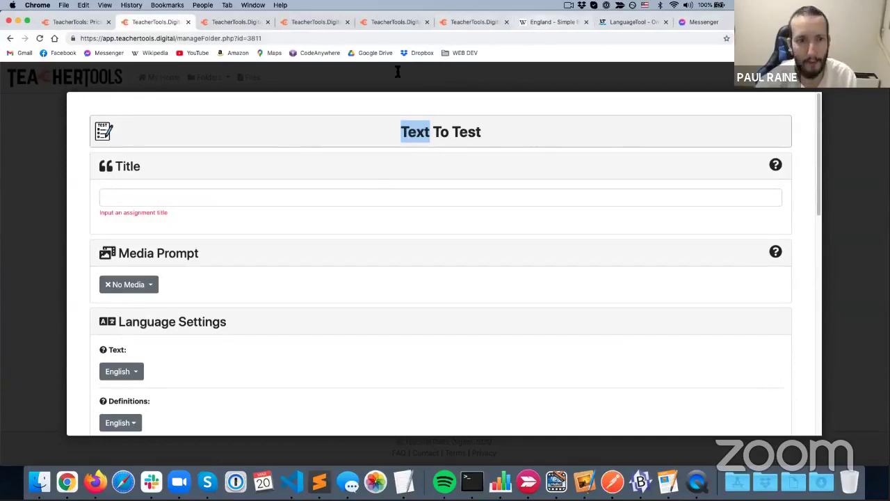
Step: Select the introductory paragraphs of the Simple English Wikipedia article on England and highlight "simple" in its web address
left_click(549, 21)
left_click_drag(92, 153, 658, 188)
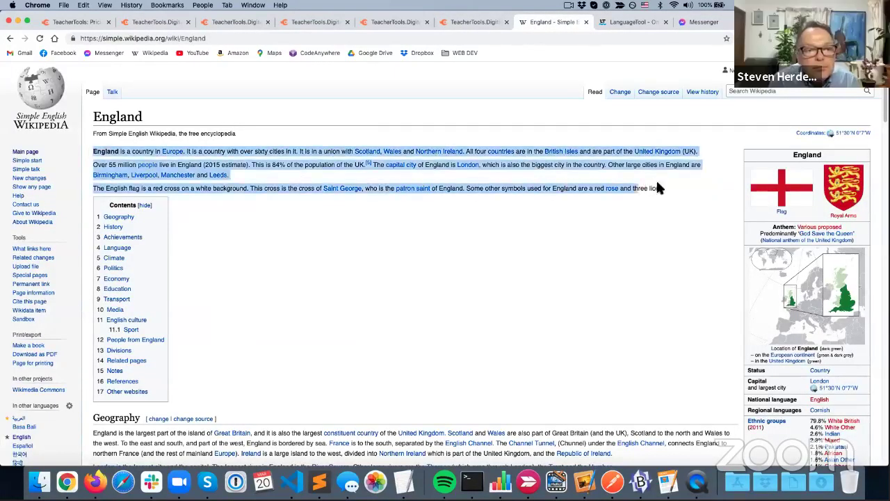
left_click(72, 22)
left_click(694, 23)
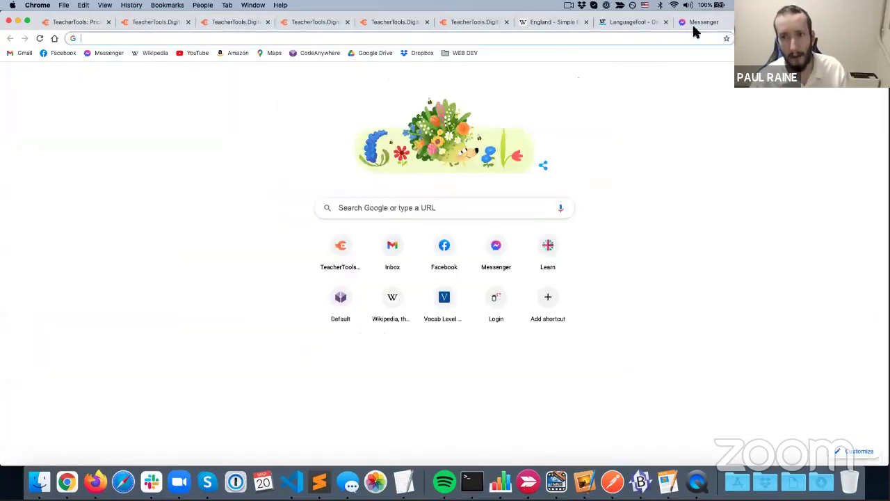
left_click(547, 25)
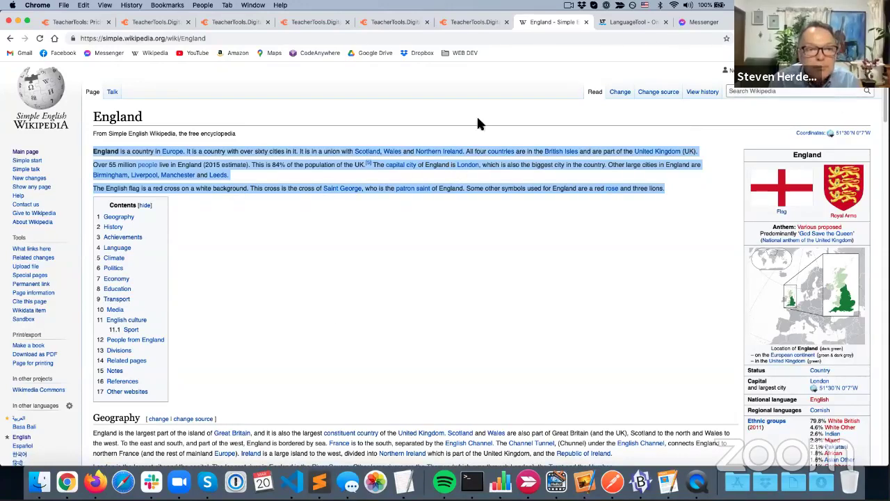
double_click(111, 39)
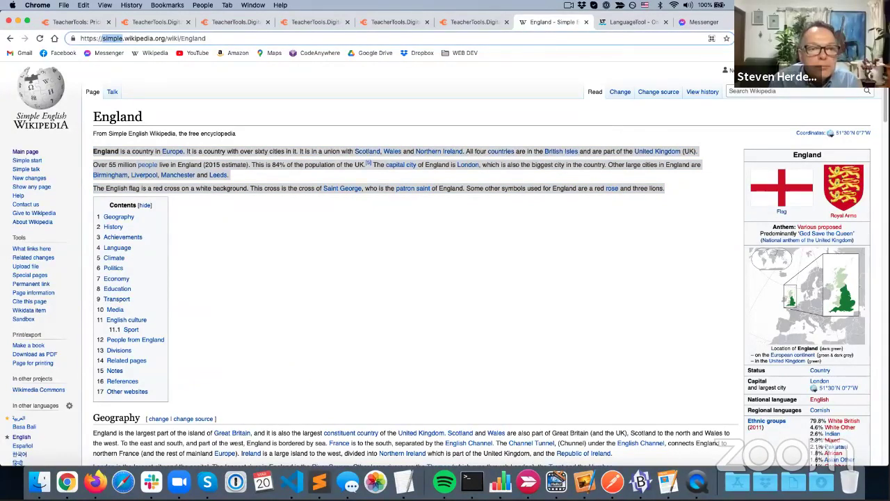
Step: Go back to the open Text To Test form and show it in full screen
left_click(476, 21)
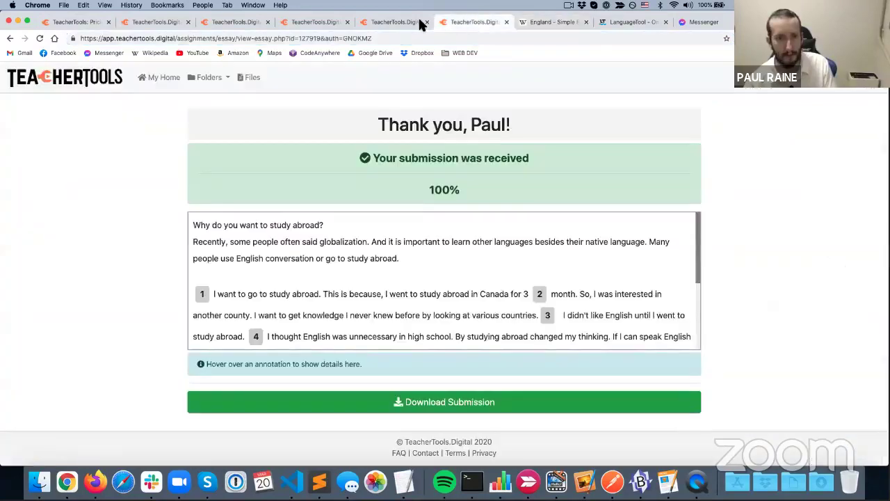
left_click(393, 22)
left_click(313, 24)
left_click(244, 25)
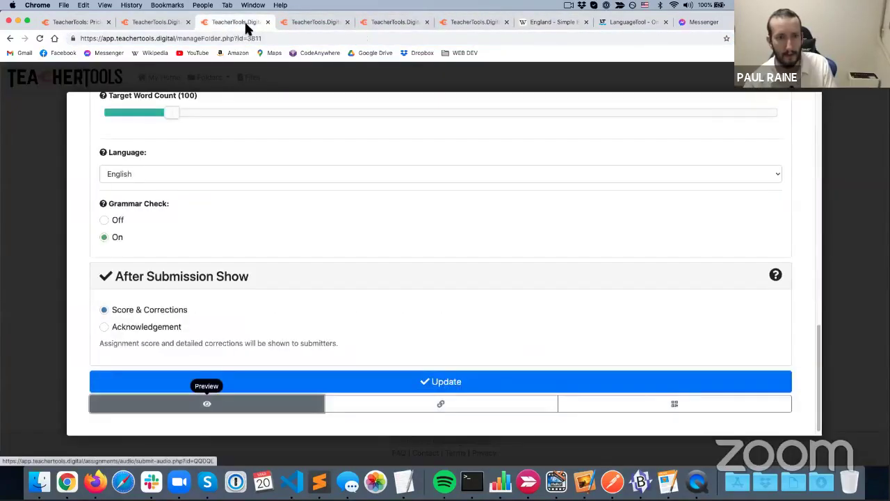
left_click(144, 23)
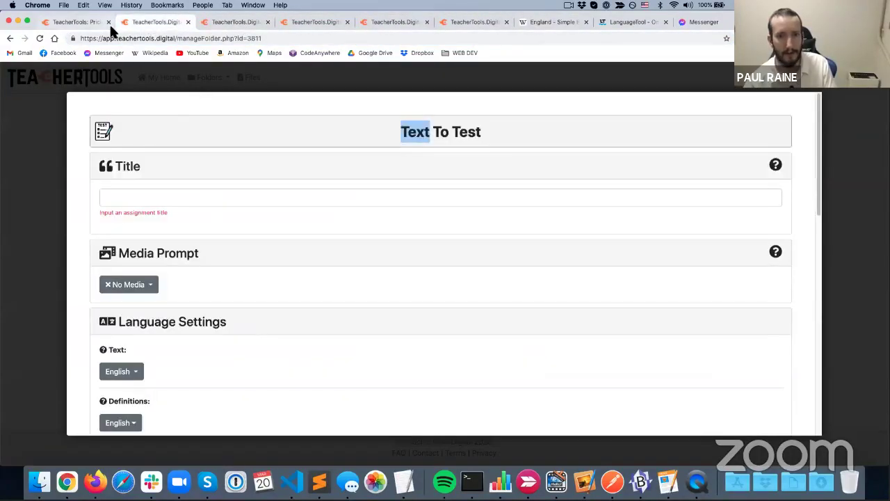
left_click(27, 20)
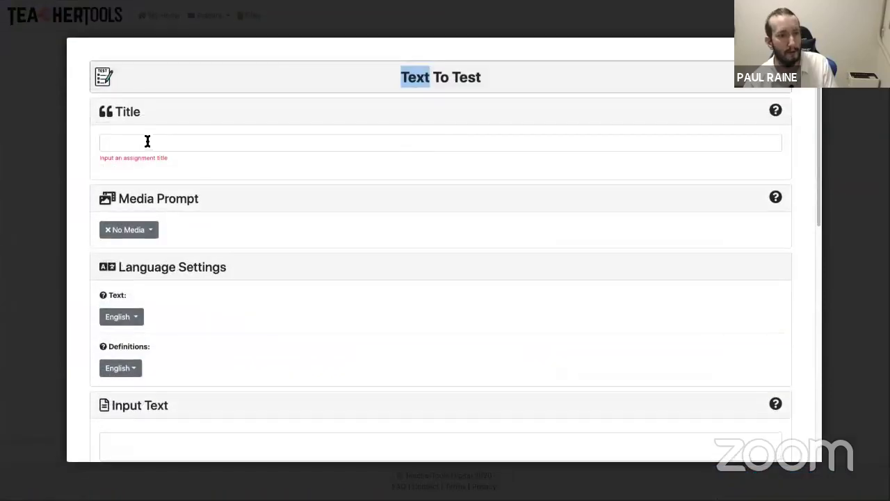
Step: Title the Text To Test assignment "England" and look over its language, input text and text-to-speech settings
left_click(158, 142)
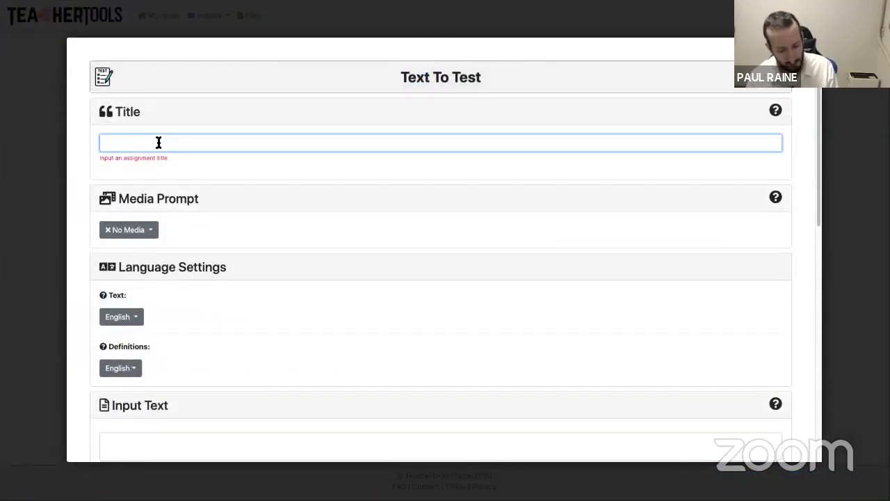
type("England")
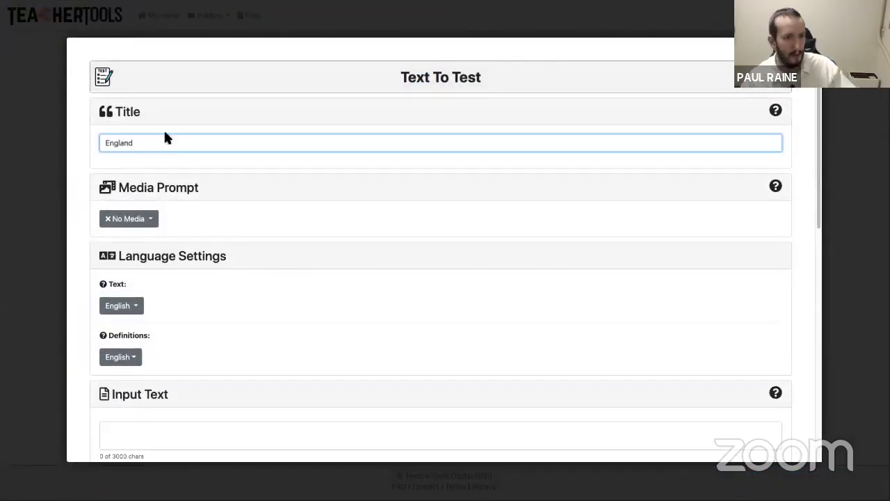
scroll(221, 160, "down", 1)
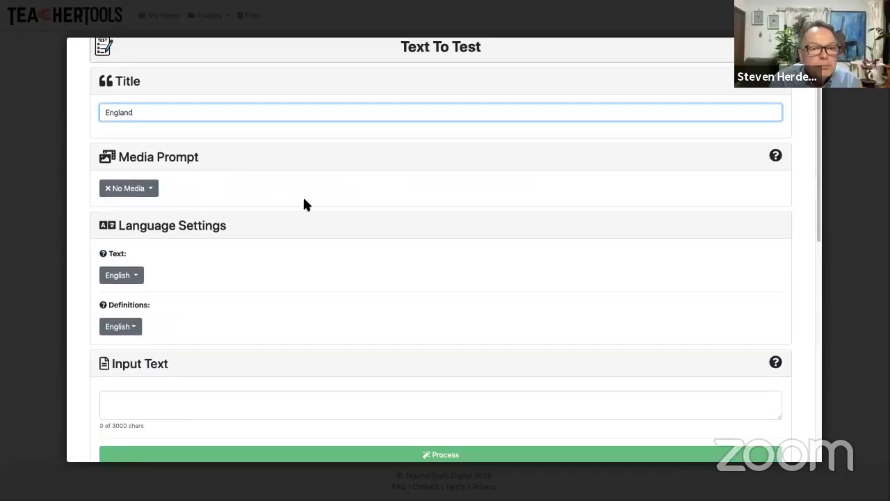
scroll(226, 203, "down", 6)
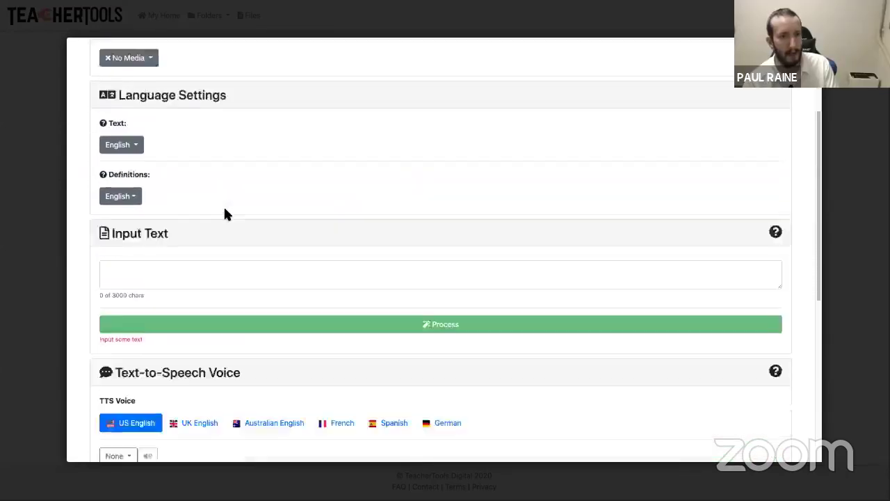
scroll(225, 209, "up", 1)
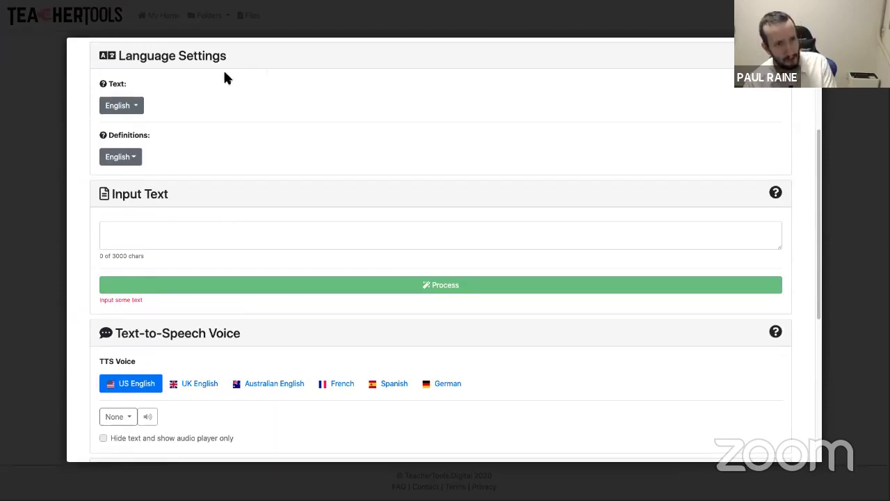
Step: Look over the available languages for the text and for the definitions, keeping English for both
left_click(133, 113)
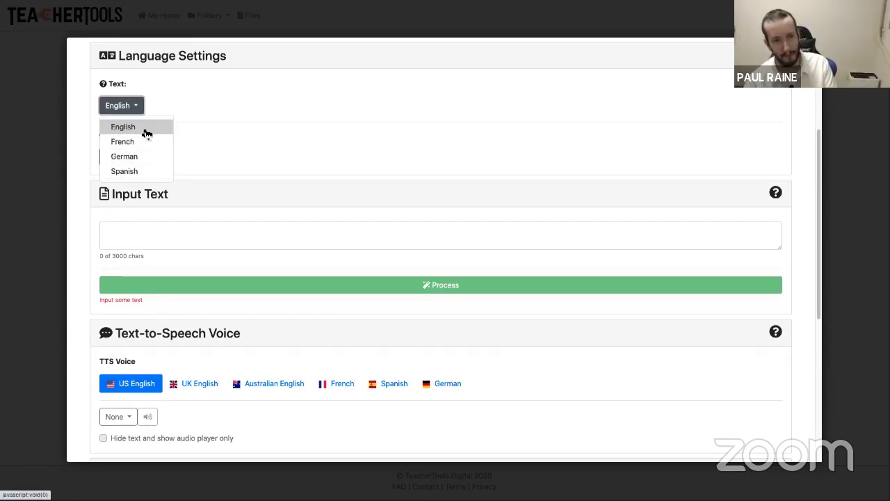
left_click_drag(143, 134, 212, 113)
left_click(212, 113)
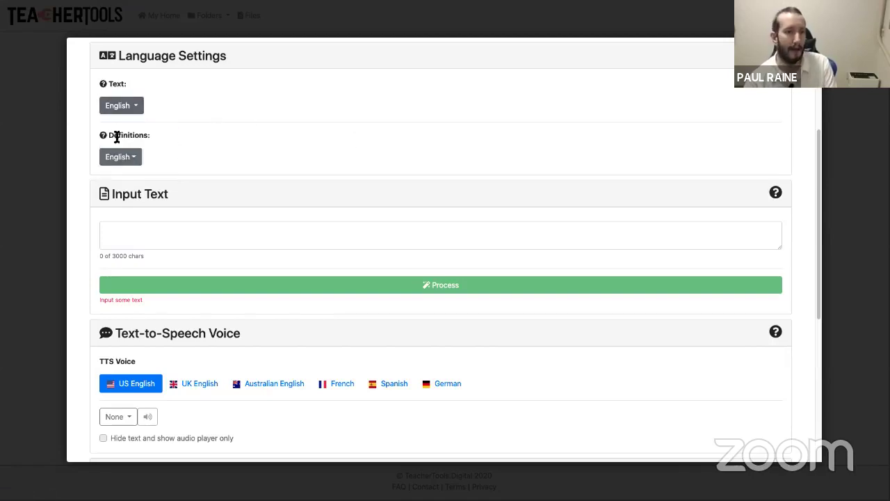
left_click(133, 156)
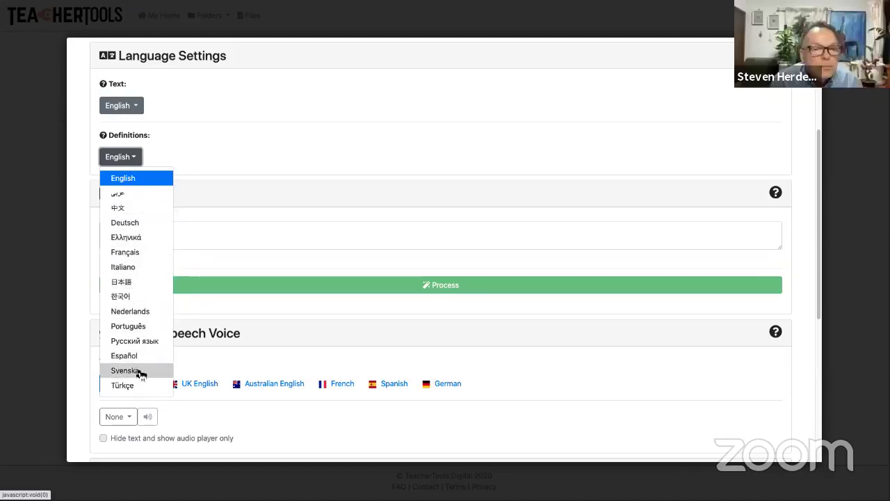
left_click(229, 212)
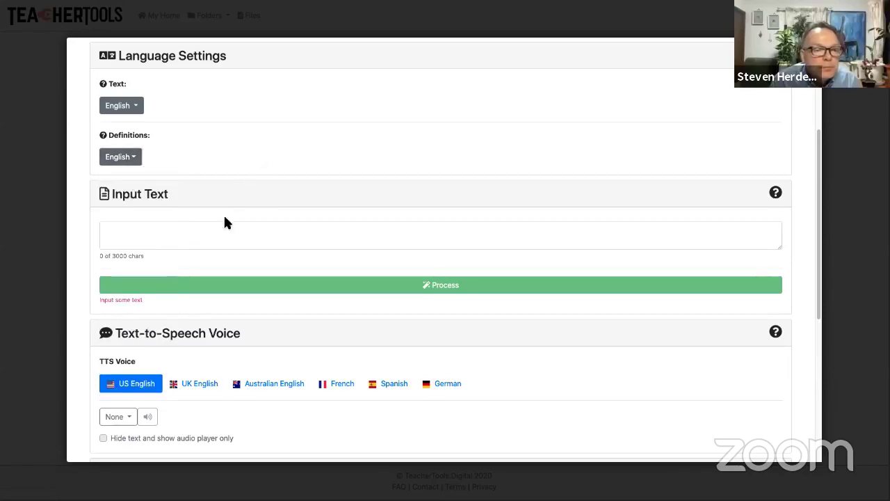
Step: Paste the copied England paragraphs into the input text and enlarge the text box to show them all
scroll(195, 181, "down", 1)
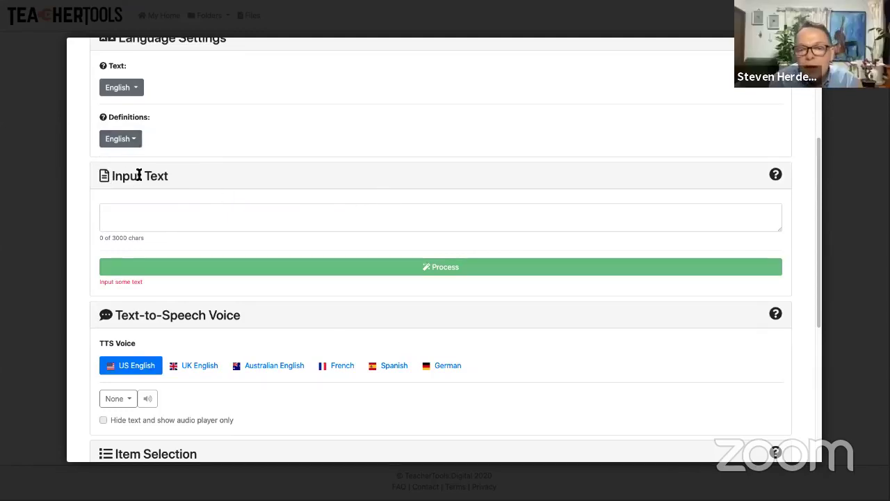
left_click(155, 221)
key("super+v")
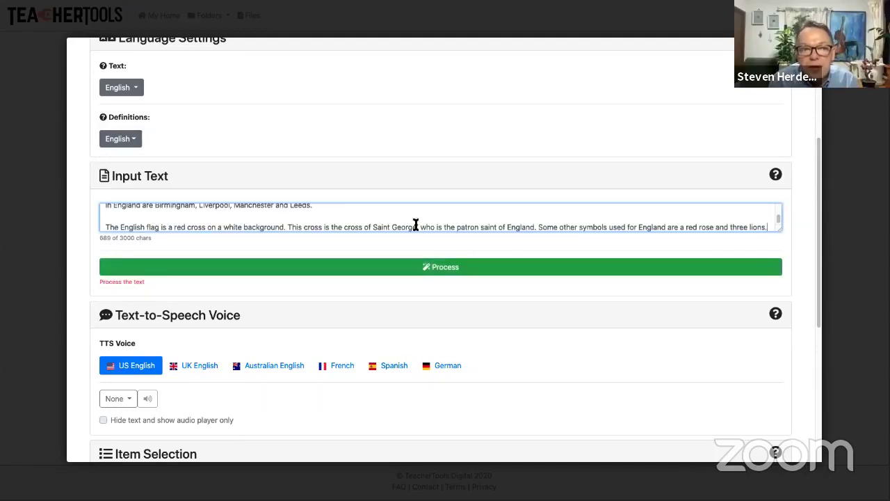
left_click_drag(784, 228, 782, 322)
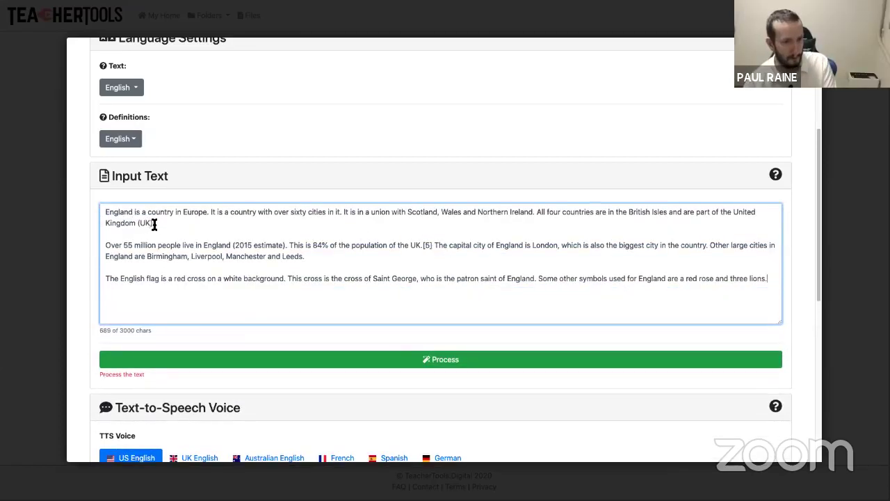
Step: Remove the "(UK)" abbreviation and the "[5]" reference mark from the input text
left_click_drag(155, 223, 139, 224)
key("BackSpace")
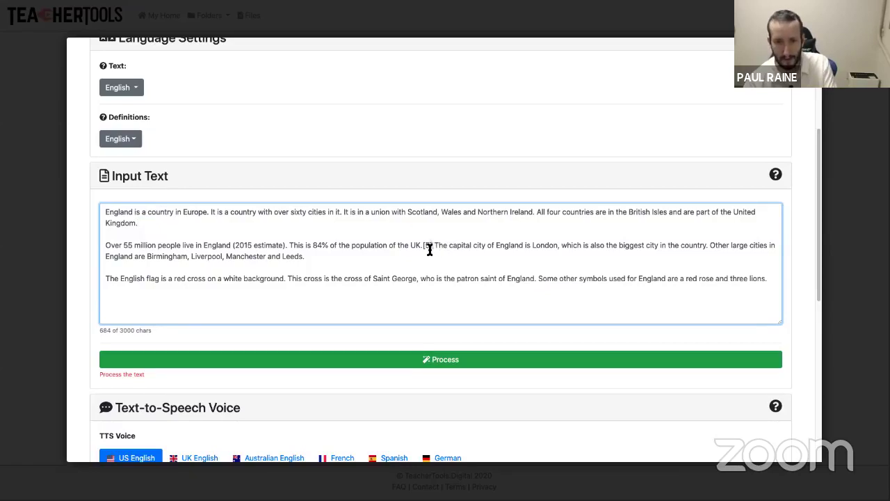
left_click_drag(432, 249, 421, 250)
key("BackSpace")
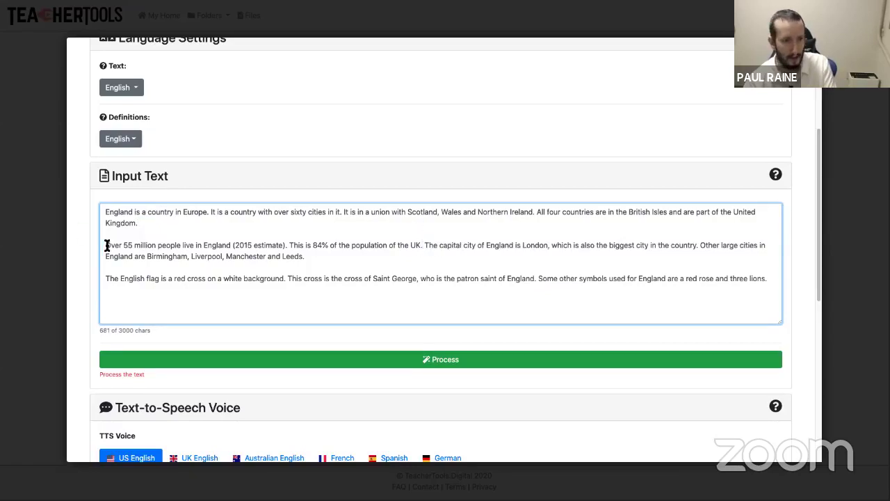
Step: Join the three paragraphs of the input text into a single paragraph
left_click(106, 245)
key("BackSpace")
key("BackSpace")
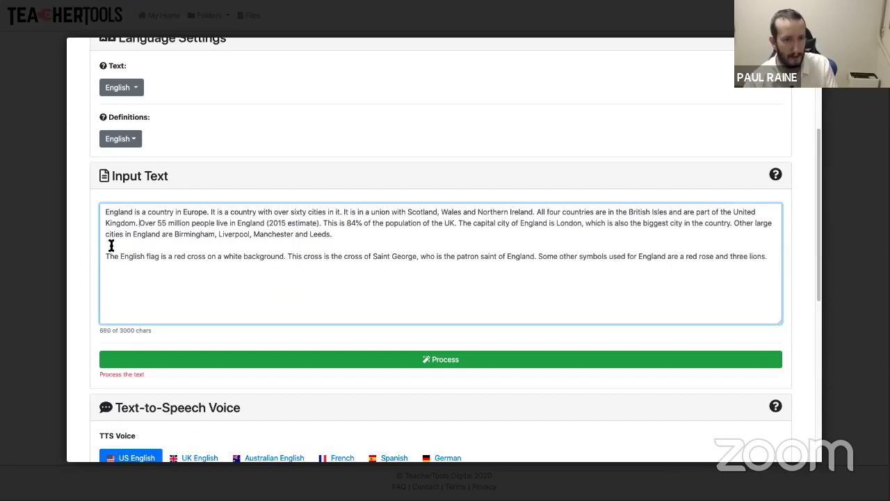
left_click(107, 258)
key("BackSpace")
key("BackSpace")
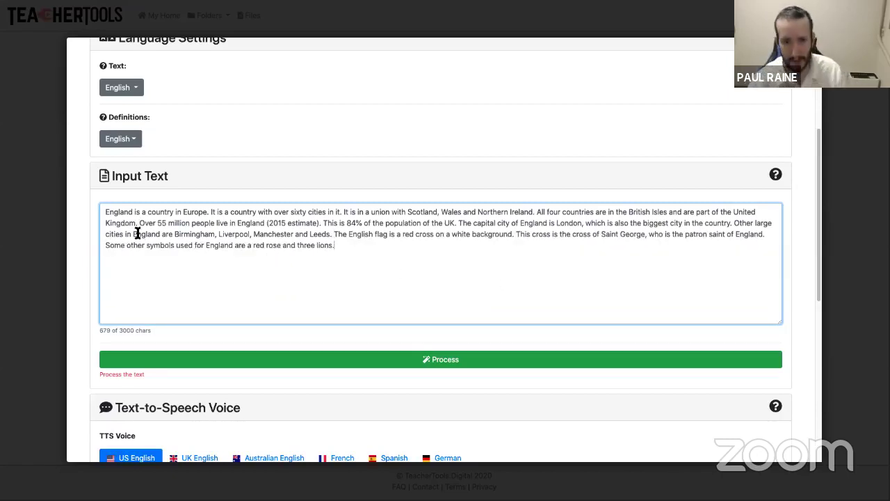
Step: Select the whole input text and process it into test items
key("ctrl+a")
scroll(78, 340, "down", 3)
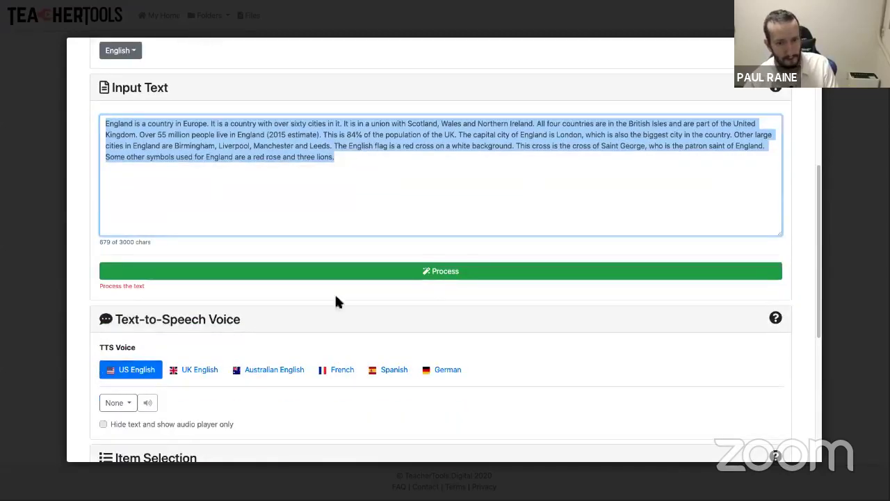
left_click(431, 277)
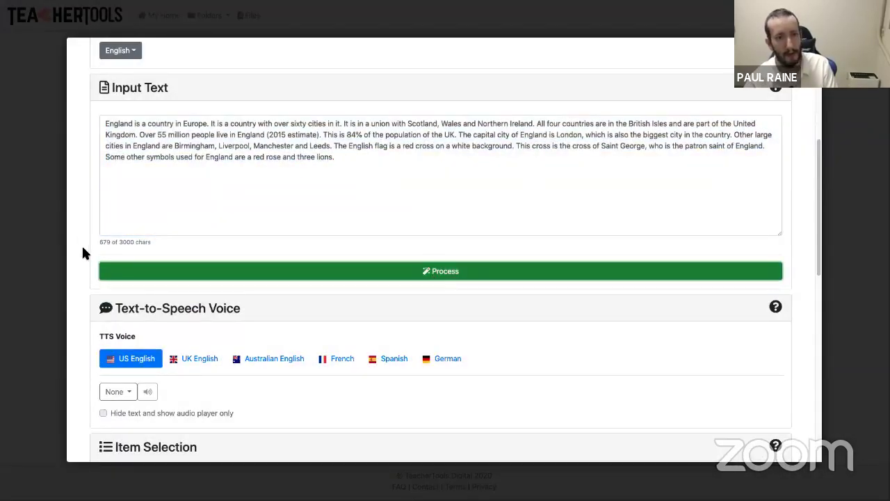
Step: Highlight "Isles" and "Saint George" in the input text and delete "(2015 estimate)" after "England"
scroll(82, 248, "up", 5)
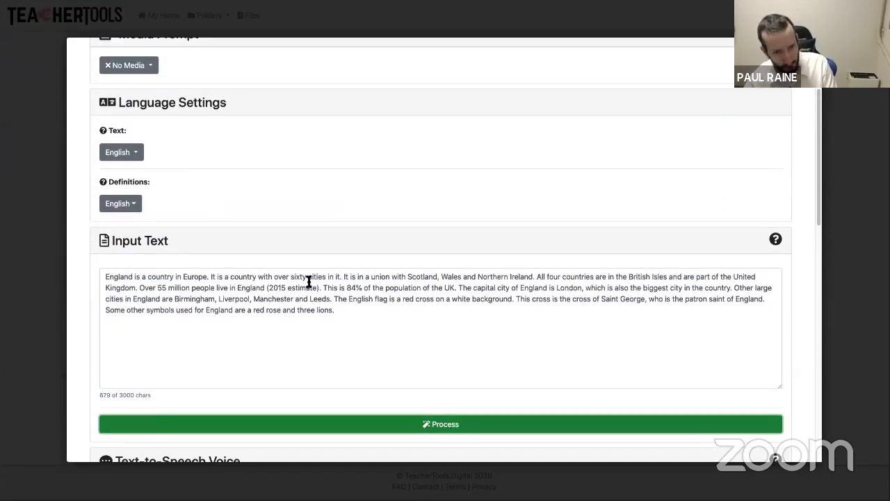
double_click(657, 278)
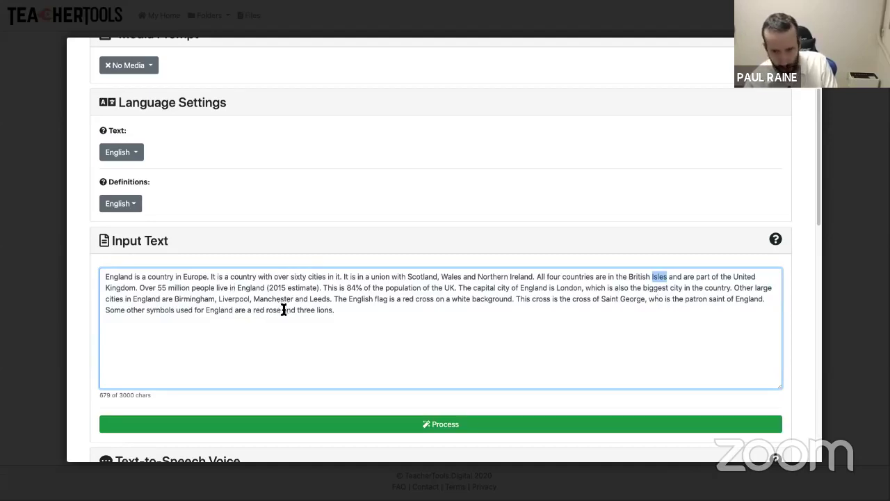
left_click_drag(600, 300, 645, 301)
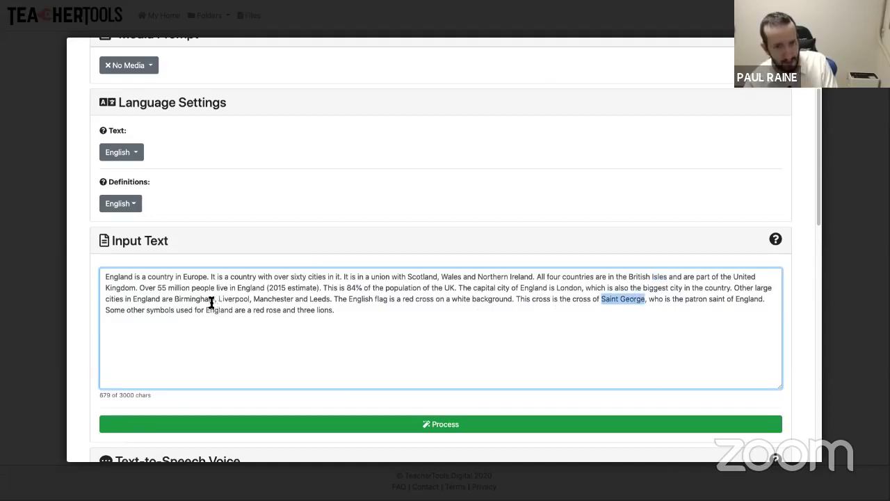
left_click_drag(318, 288, 266, 276)
key("BackSpace")
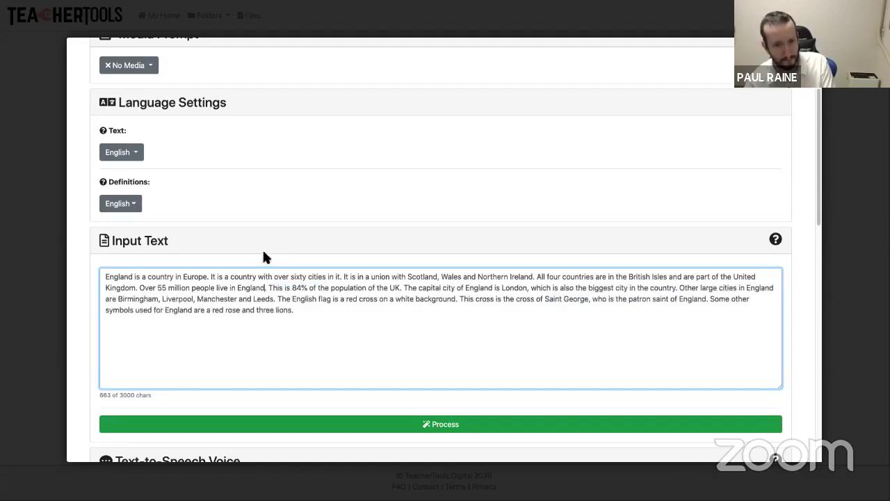
Step: Include Northern Ireland, United Kingdom, patron saint and capital city as vocabulary items
scroll(104, 325, "down", 6)
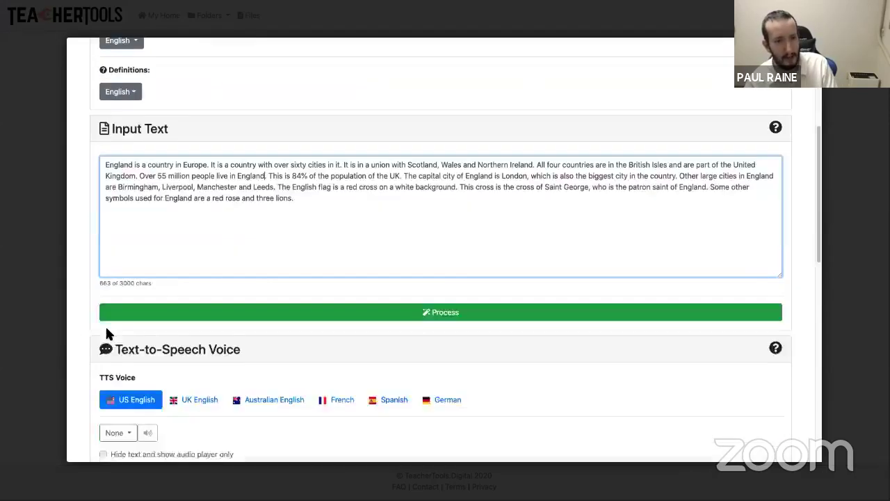
scroll(88, 336, "down", 1)
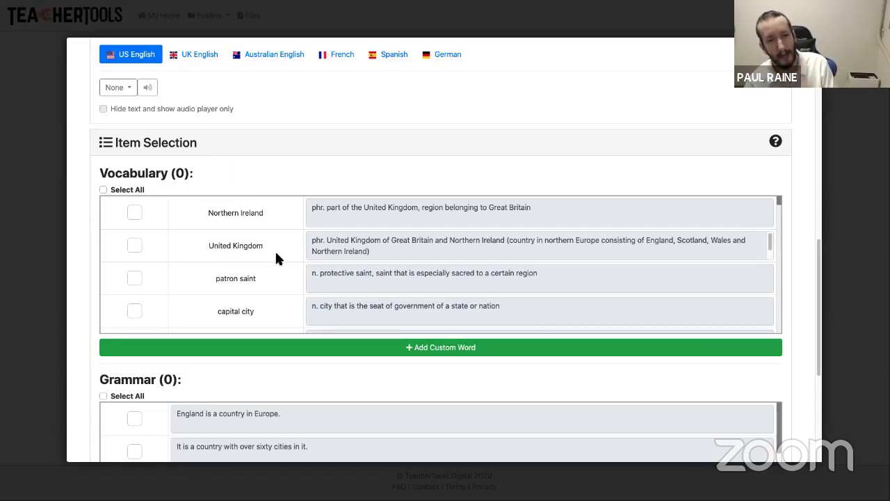
left_click(133, 214)
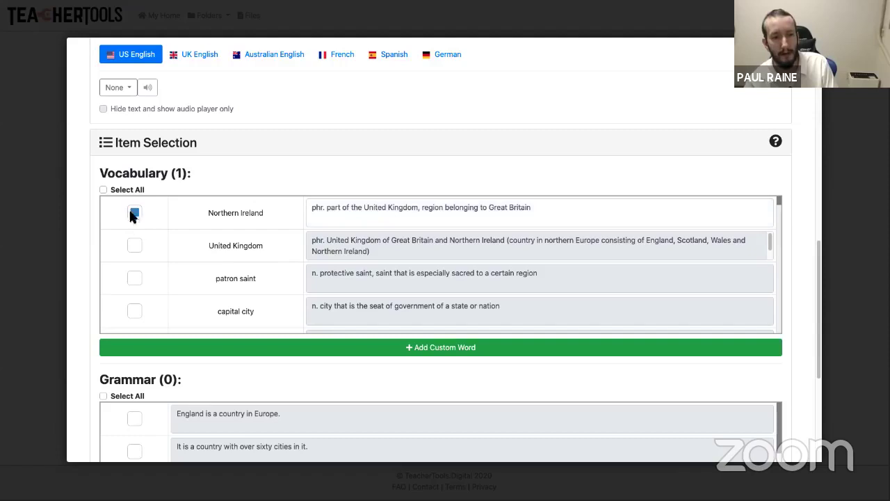
left_click(135, 245)
left_click(134, 278)
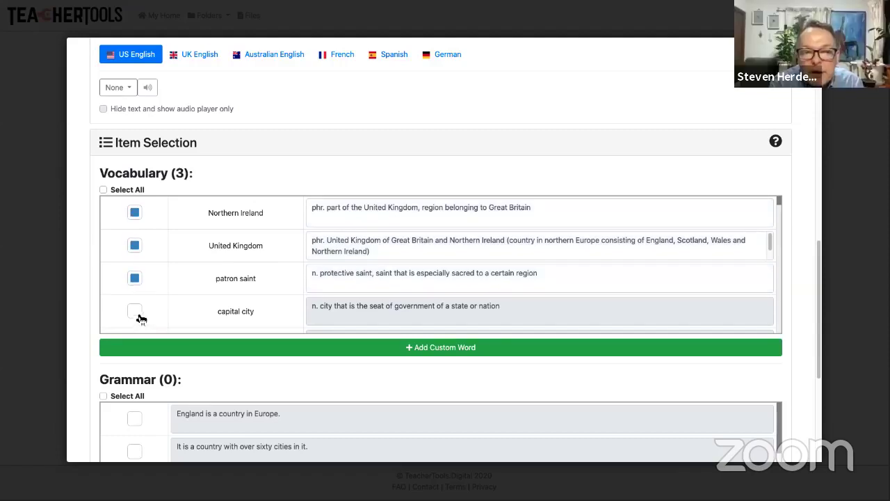
left_click(134, 311)
Step: Review the form from its title to the item selection, highlighting the whole input text to compare it with the vocabulary
scroll(73, 264, "up", 2)
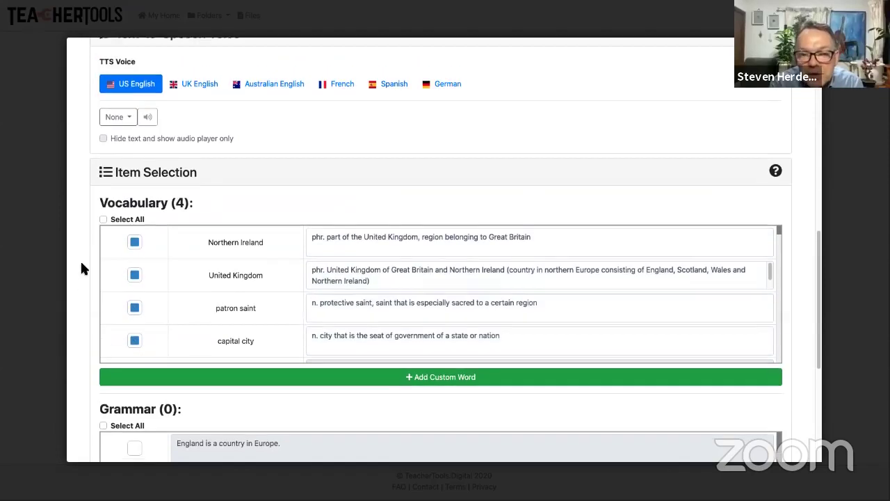
scroll(82, 268, "up", 5)
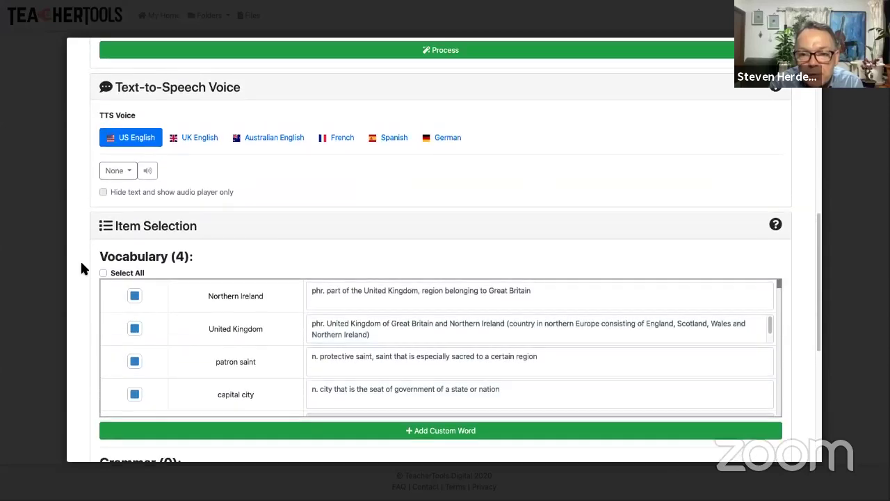
scroll(82, 269, "up", 5)
scroll(82, 269, "down", 3)
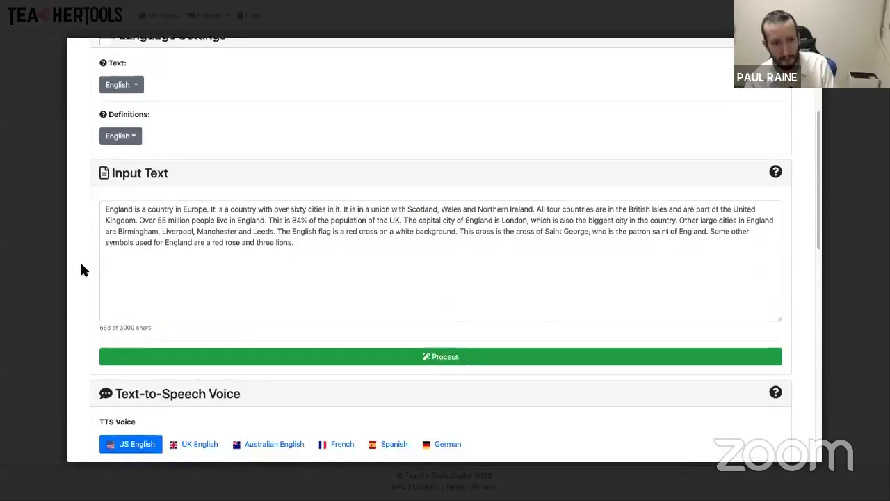
scroll(82, 269, "up", 5)
scroll(81, 269, "up", 3)
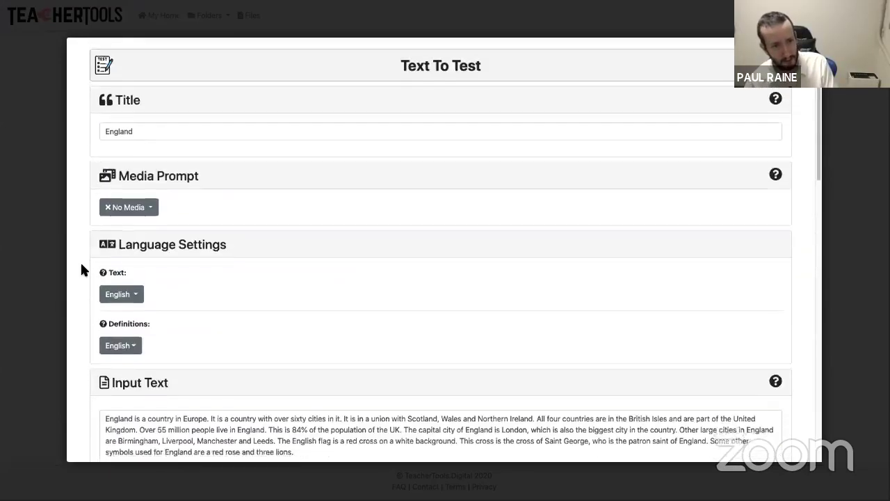
scroll(82, 269, "down", 5)
left_click_drag(379, 263, 85, 172)
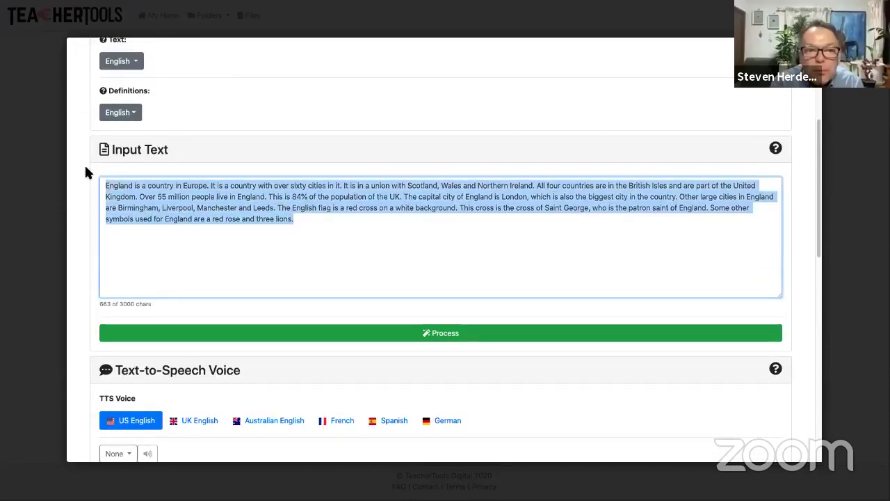
scroll(88, 237, "down", 5)
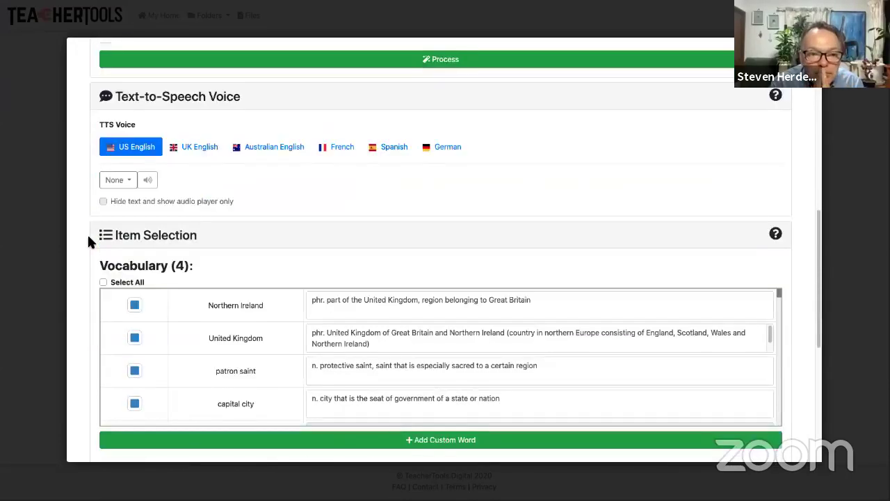
scroll(87, 240, "up", 3)
scroll(86, 240, "down", 1)
scroll(87, 240, "up", 1)
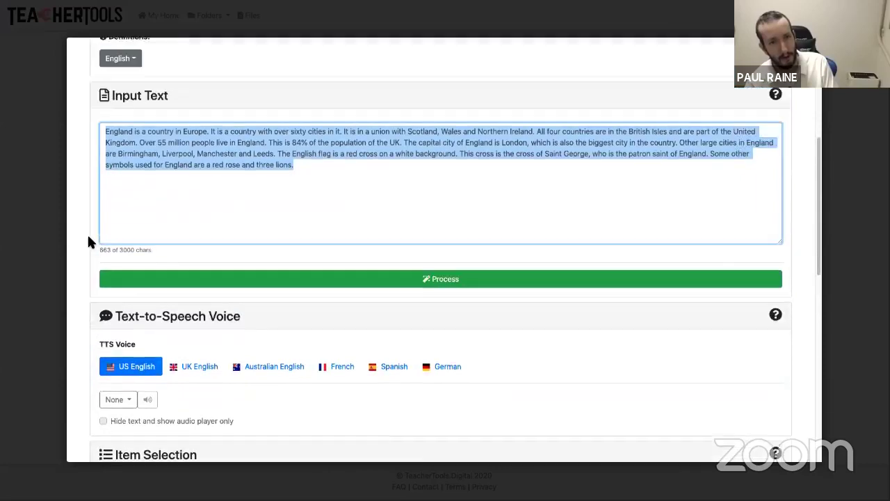
scroll(87, 240, "down", 2)
scroll(87, 240, "down", 3)
scroll(87, 239, "up", 1)
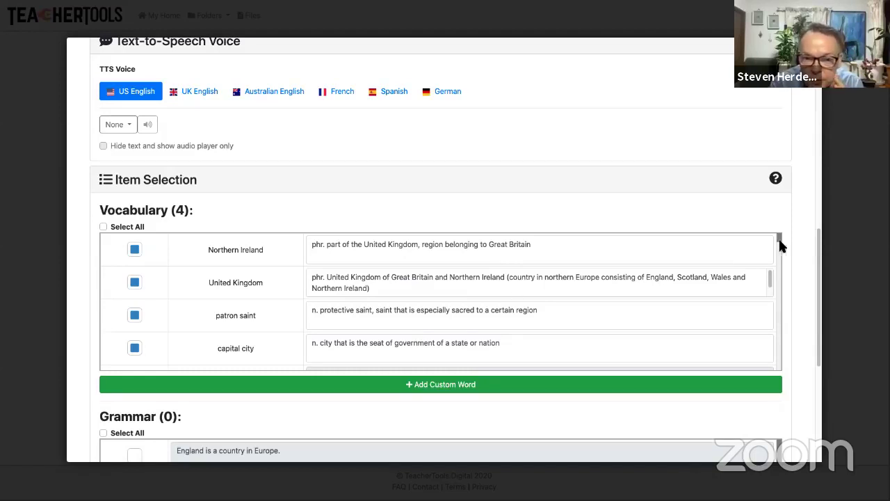
Step: Look through the entire vocabulary list with its definitions and the first grammar sentences
left_click_drag(779, 241, 811, 391)
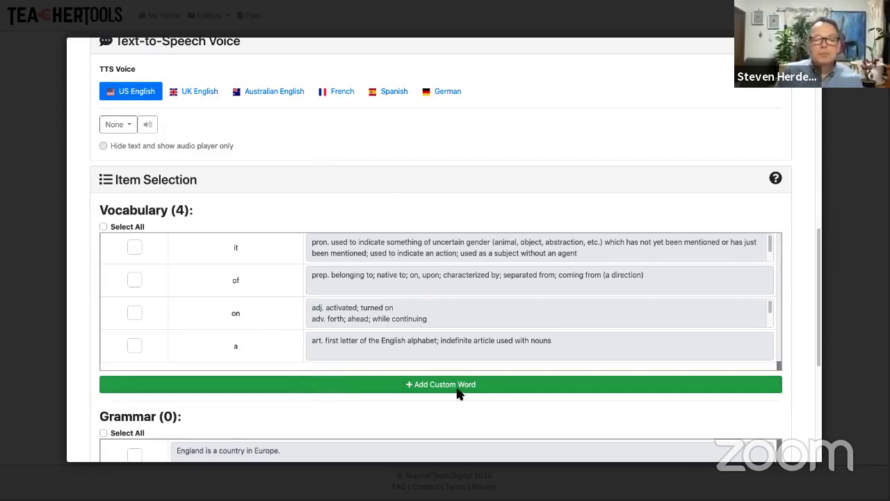
left_click_drag(778, 366, 773, 228)
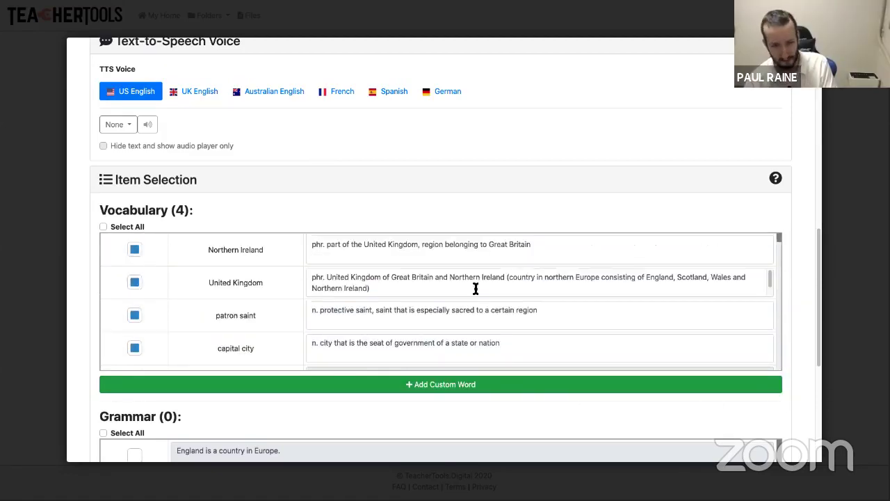
scroll(463, 339, "down", 10)
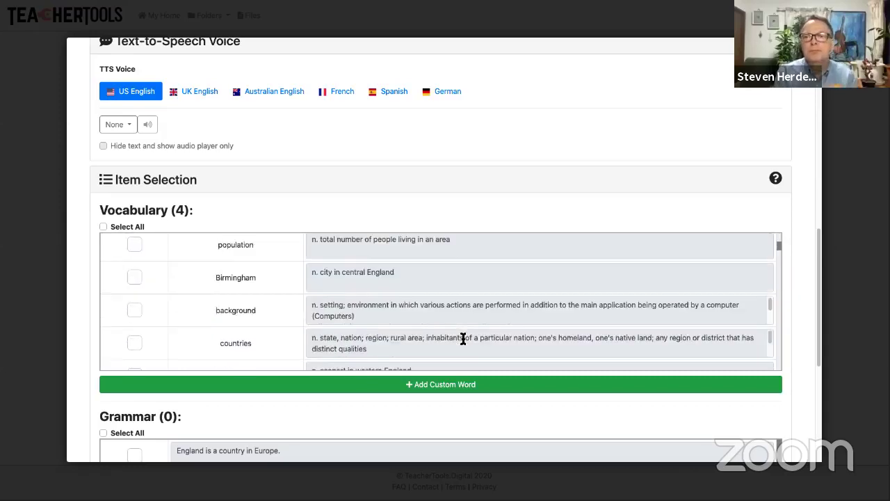
scroll(461, 342, "down", 15)
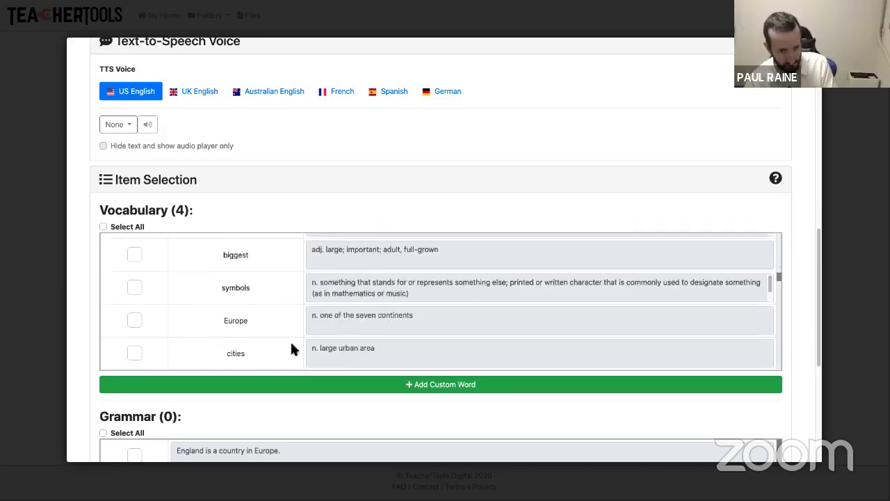
scroll(262, 345, "up", 20)
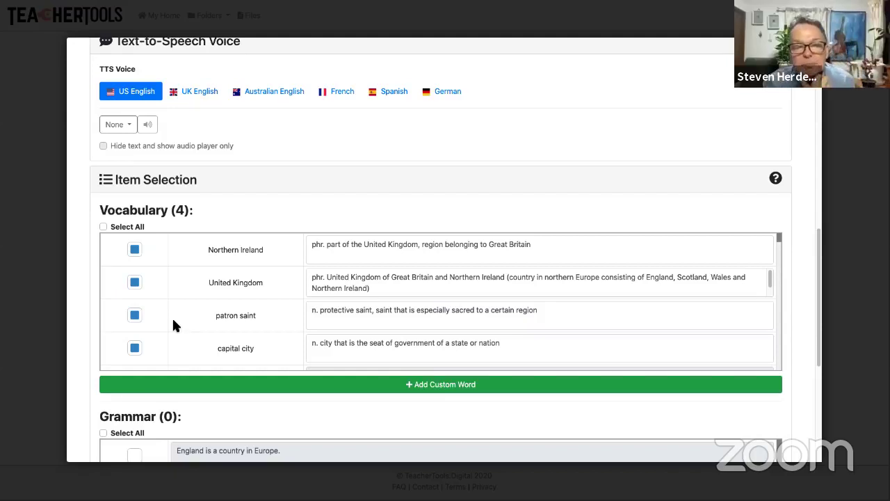
scroll(77, 340, "down", 3)
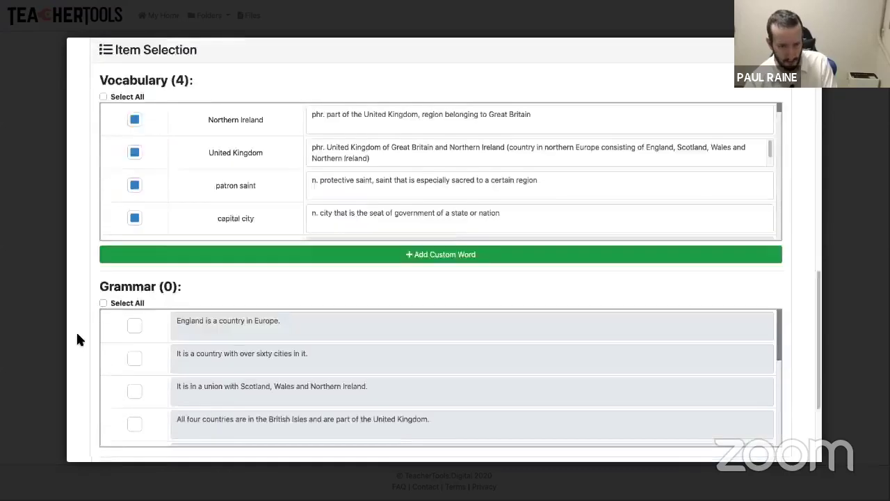
Step: Include the first four grammar sentences, from "England is a country in Europe." to "All four countries are in the British Isles…", as test items
scroll(77, 339, "up", 4)
scroll(77, 339, "down", 5)
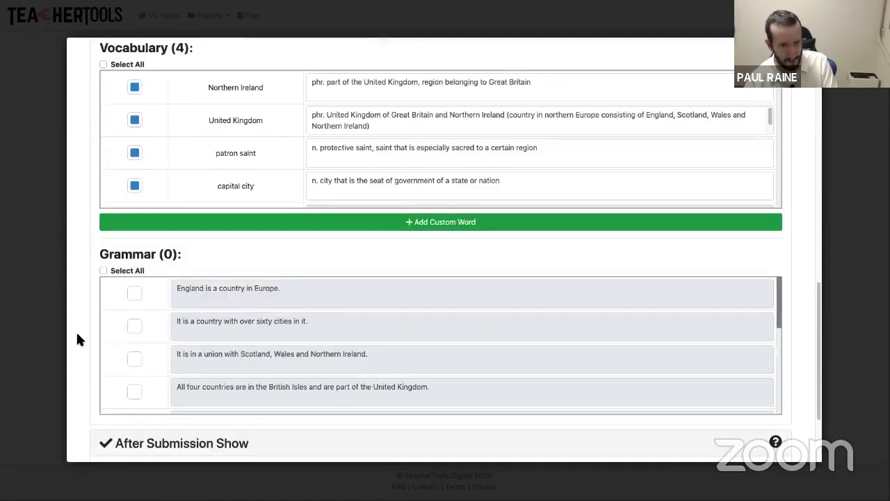
scroll(77, 339, "up", 2)
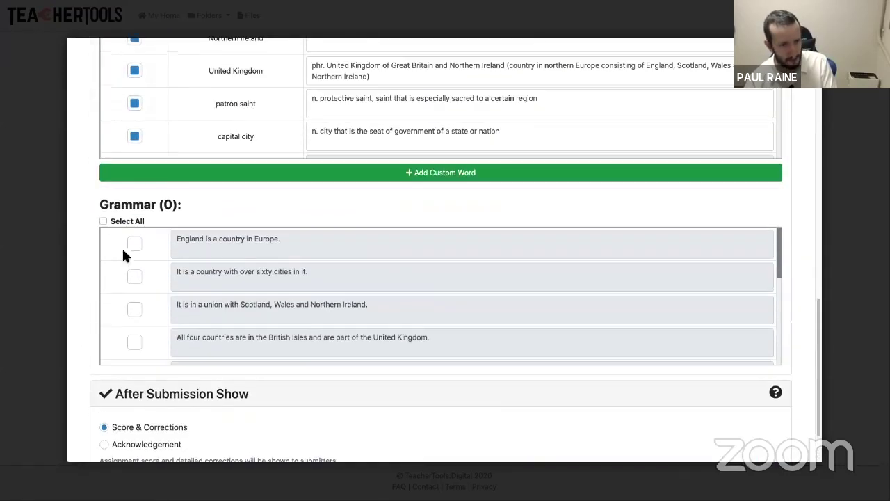
left_click(135, 244)
left_click(137, 277)
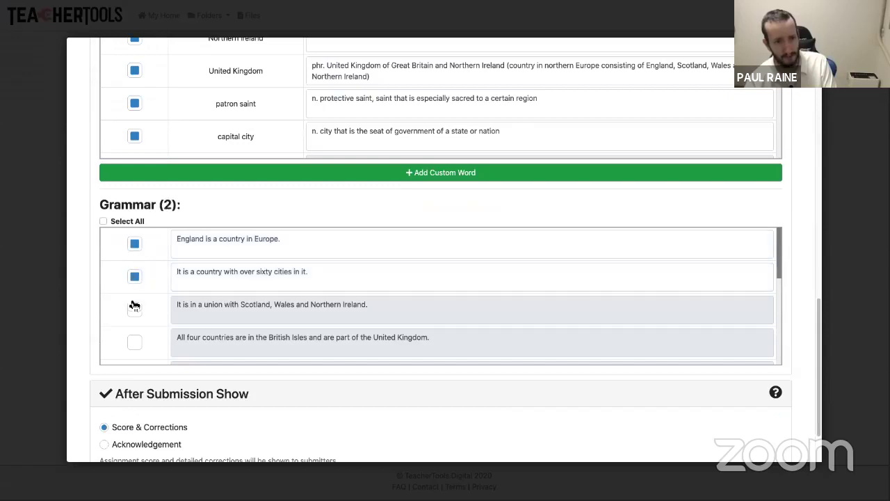
left_click(135, 309)
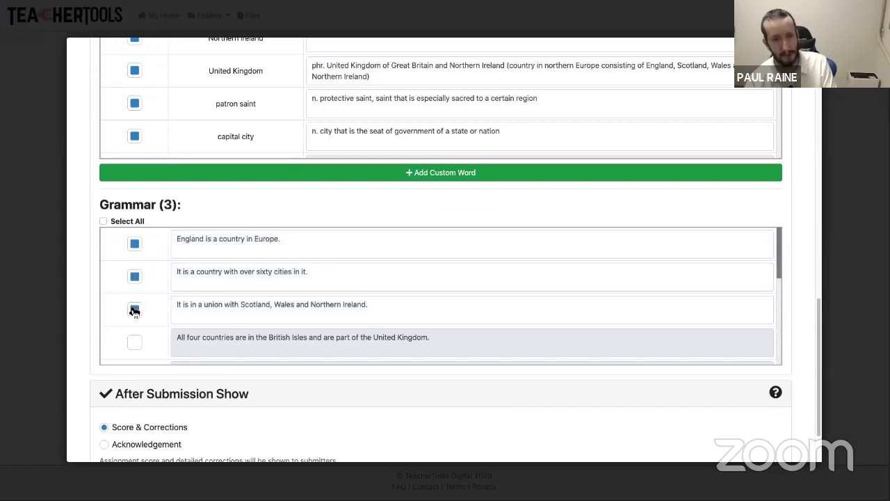
left_click(135, 344)
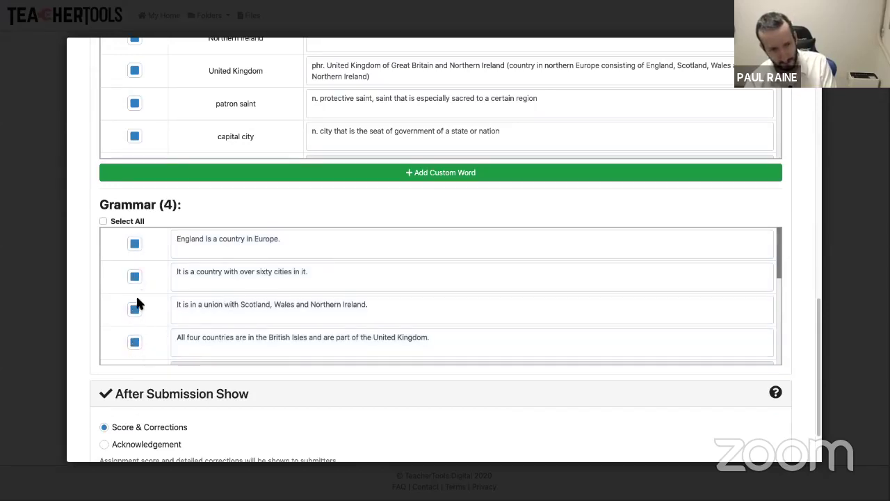
mouse_move(779, 235)
left_mouse_down()
mouse_move(780, 321)
mouse_move(779, 232)
left_mouse_up()
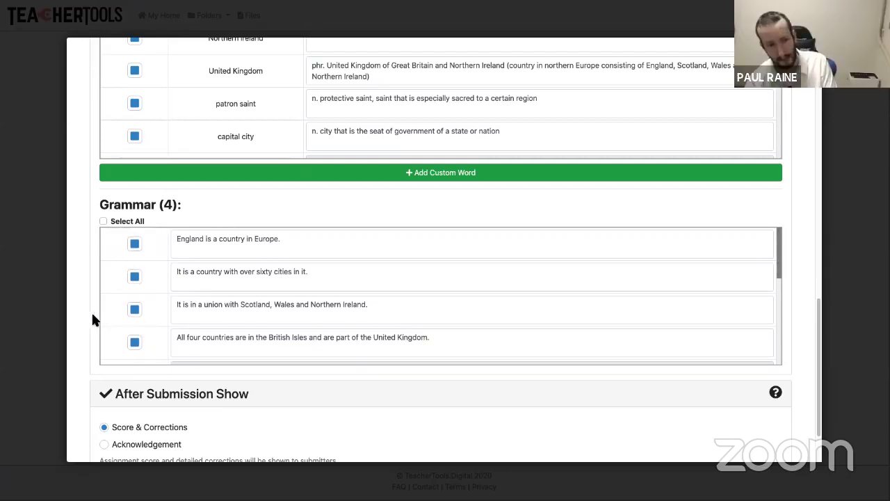
Step: Set the text-to-speech voice for the input text to the UK English voice Amy
scroll(82, 317, "up", 10)
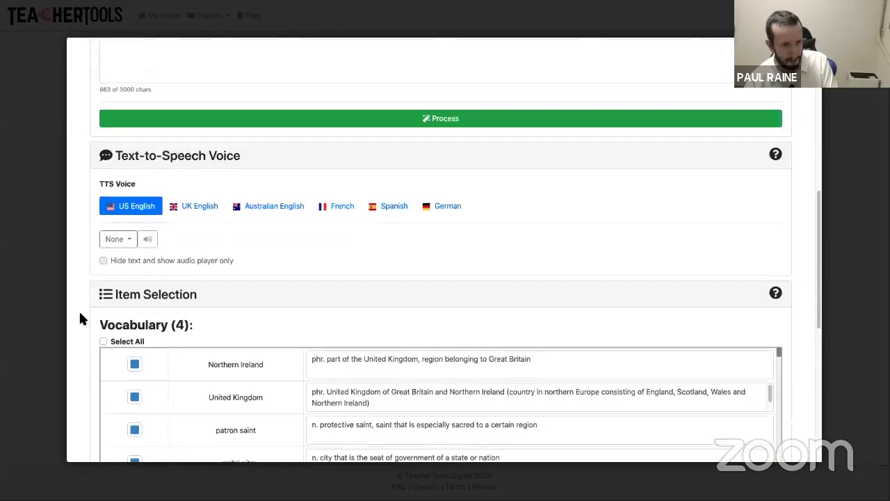
scroll(80, 318, "up", 2)
scroll(79, 319, "down", 4)
scroll(78, 320, "up", 4)
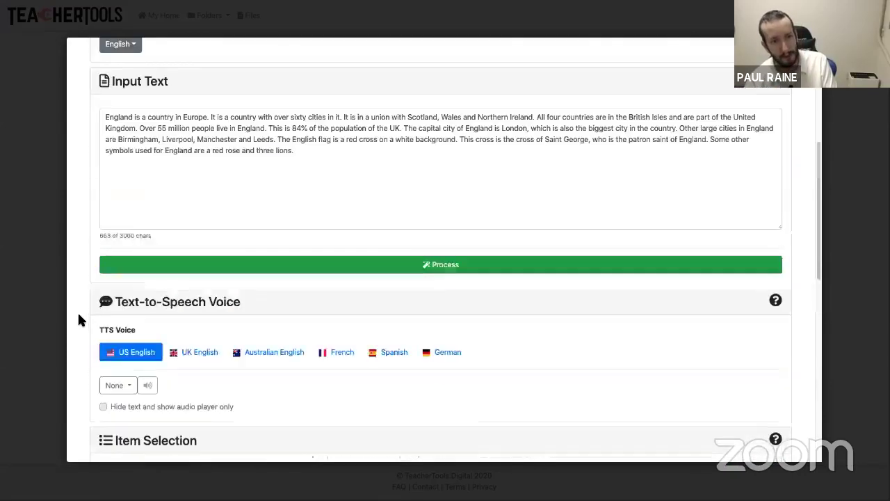
scroll(78, 319, "down", 1)
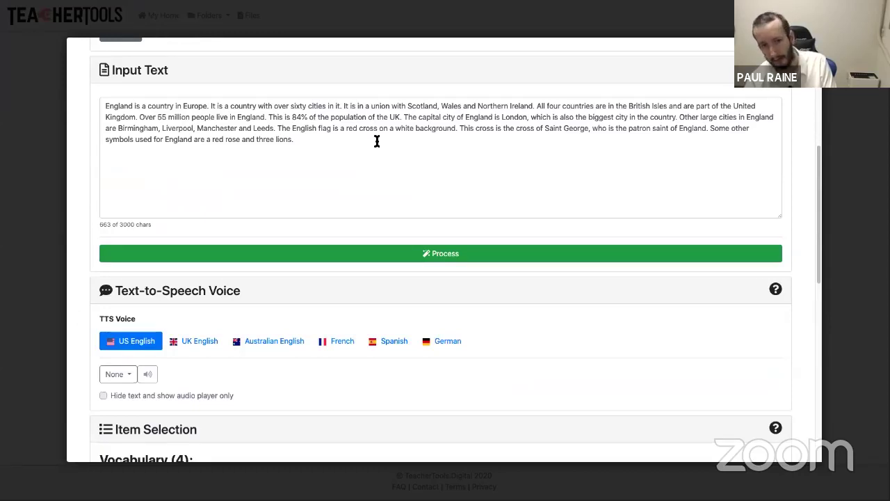
scroll(77, 288, "down", 2)
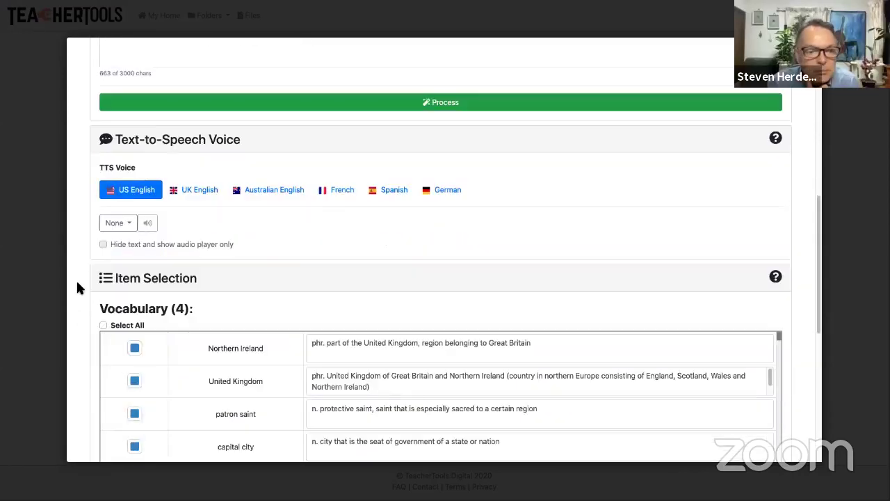
left_click(127, 224)
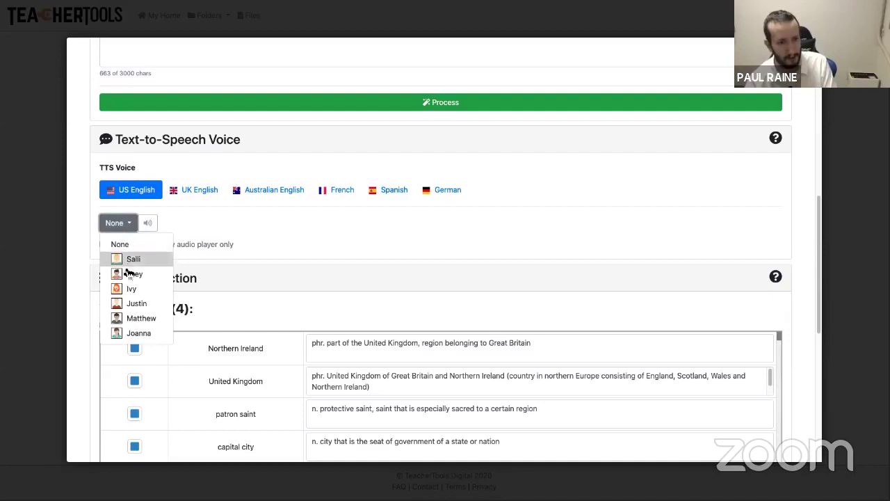
left_click(199, 200)
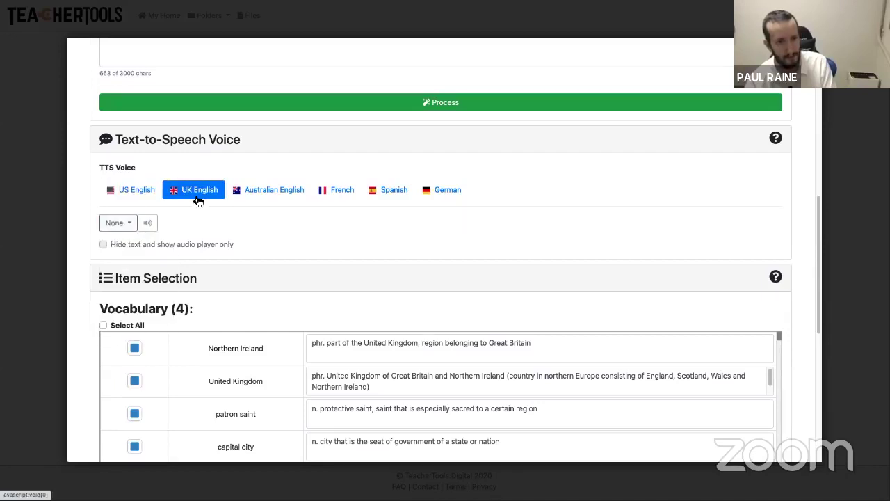
left_click(120, 223)
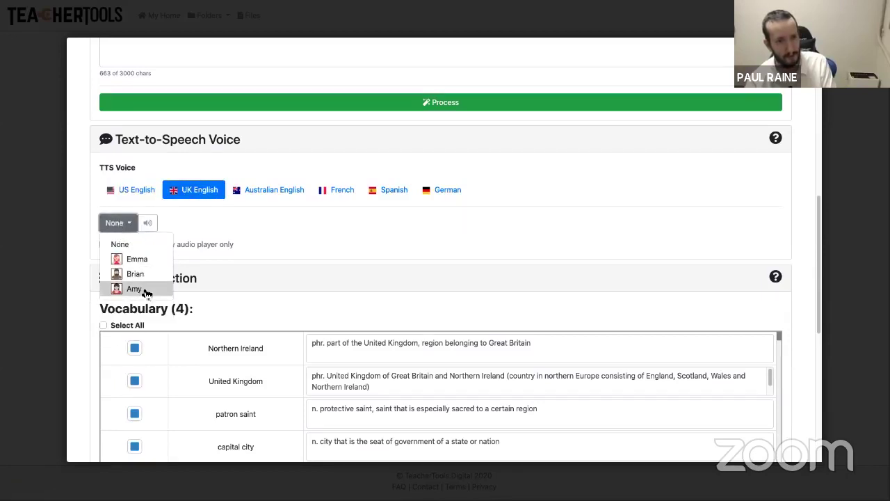
left_click(135, 288)
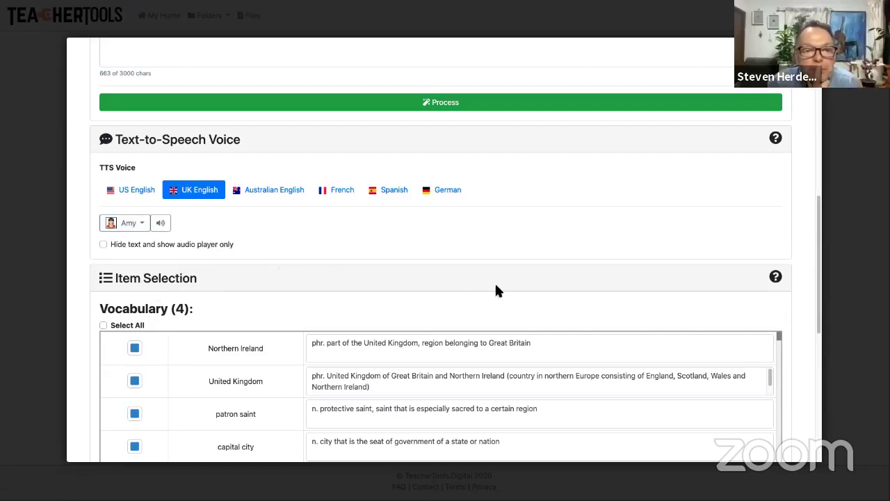
Step: Check the input text and selected items once more and create the England assignment
scroll(517, 290, "up", 5)
scroll(521, 299, "down", 3)
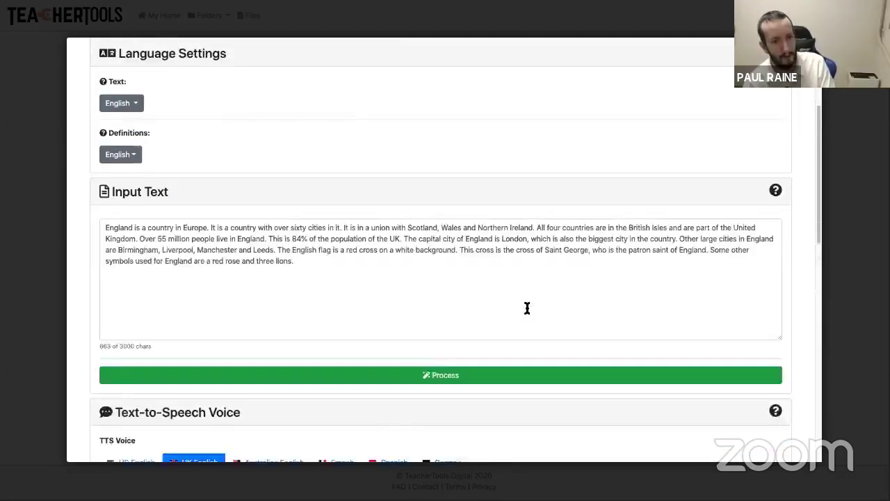
scroll(525, 301, "up", 2)
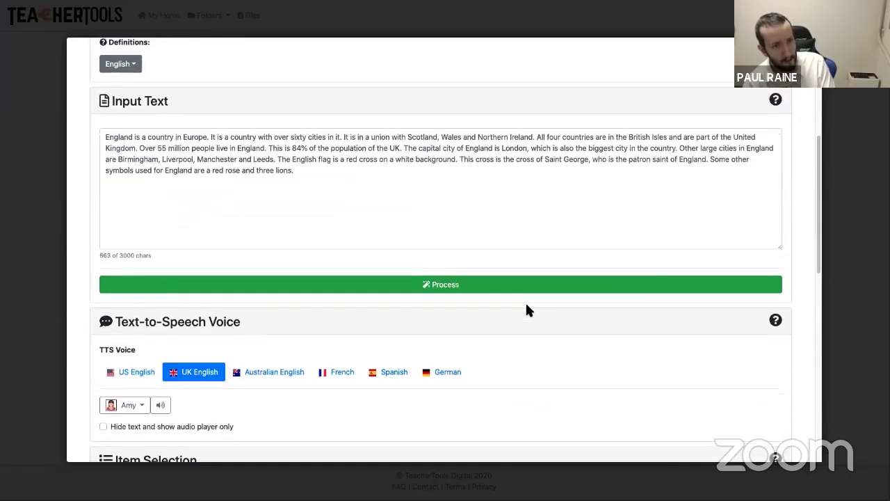
scroll(525, 301, "down", 1)
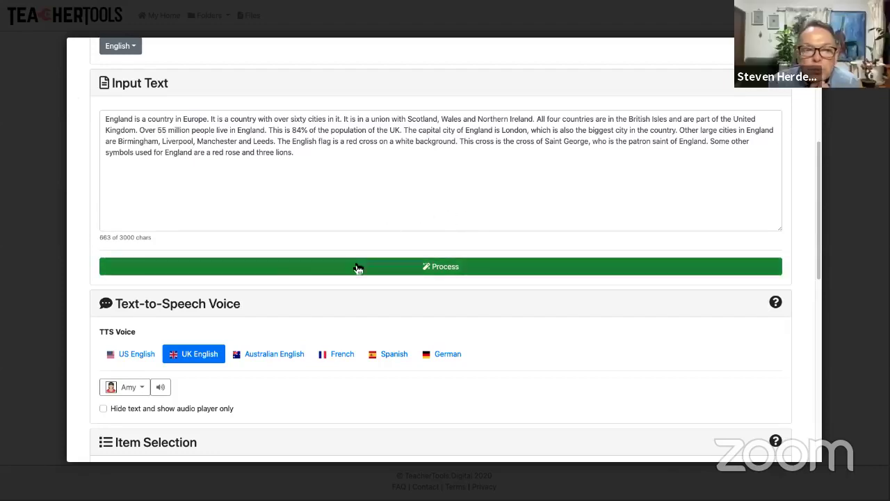
scroll(312, 333, "down", 2)
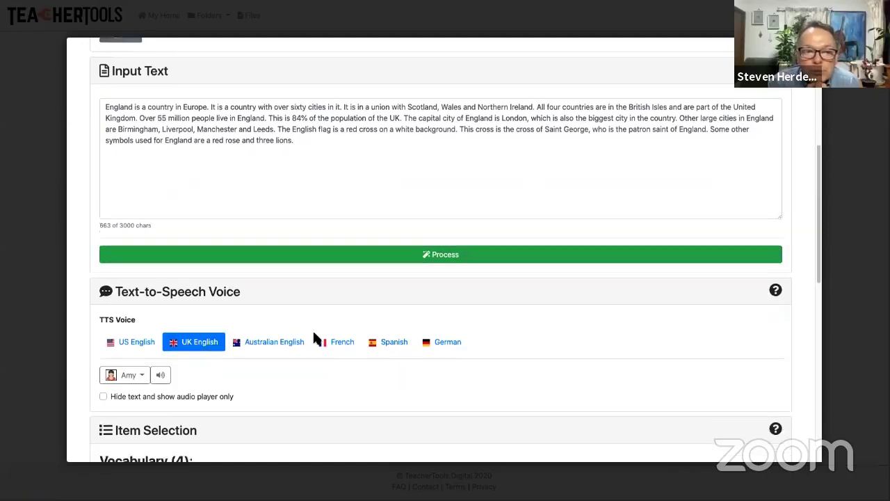
scroll(167, 286, "down", 15)
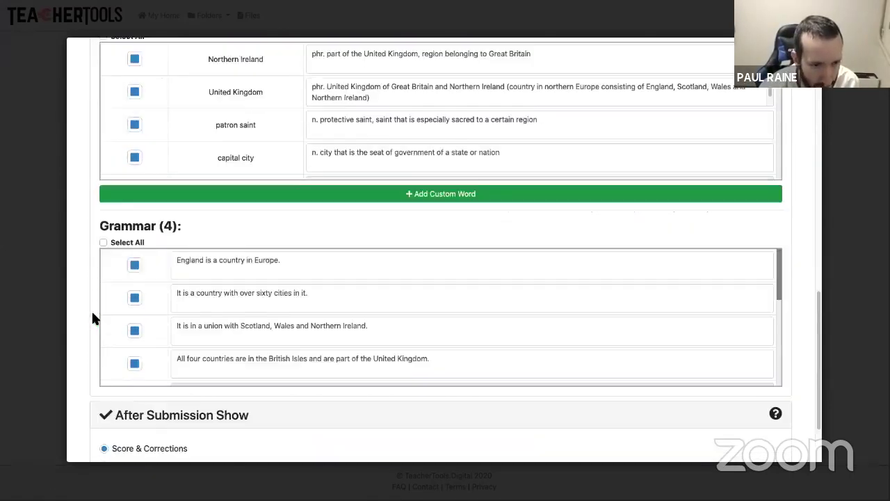
left_click(487, 425)
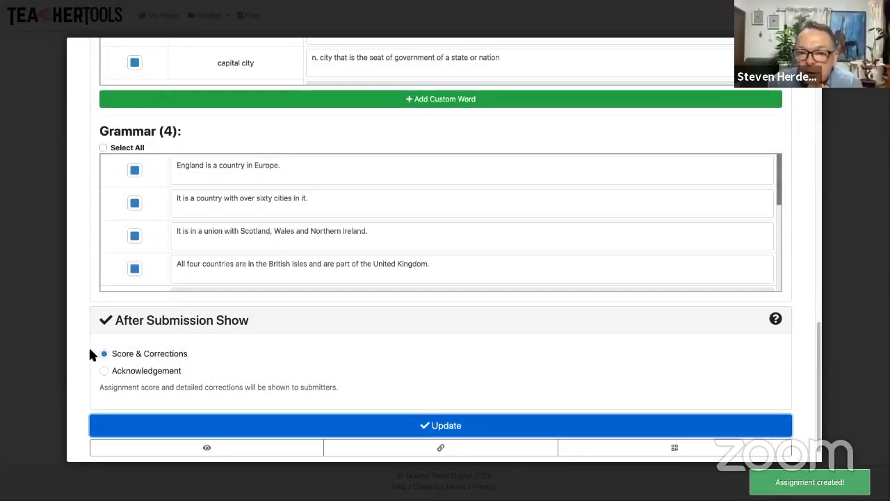
Step: Shorten the United Kingdom definition to "phr. United Kingdom of Great Britain and Northern Ireland" by deleting the bracketed explanation
scroll(85, 353, "up", 15)
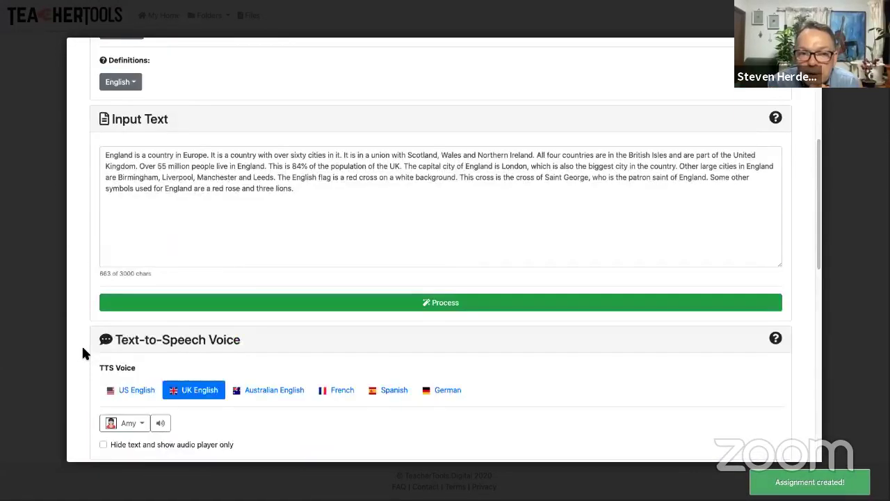
scroll(83, 353, "up", 5)
scroll(83, 352, "down", 4)
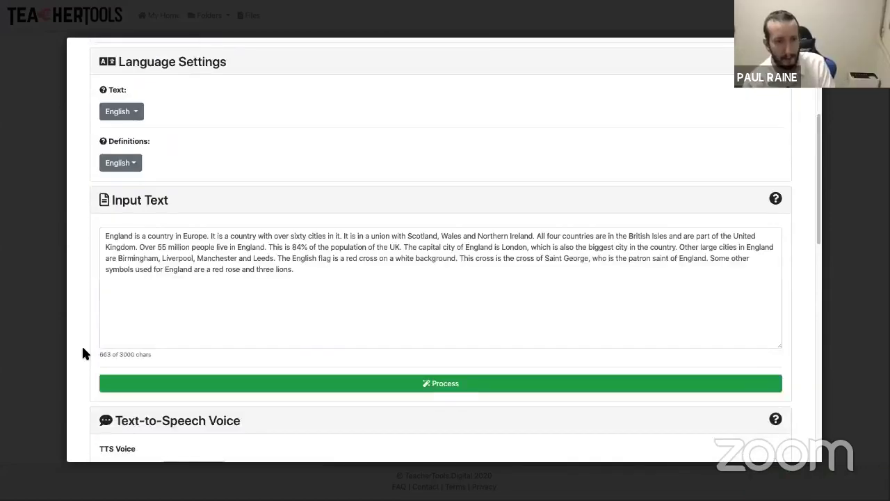
scroll(83, 353, "down", 6)
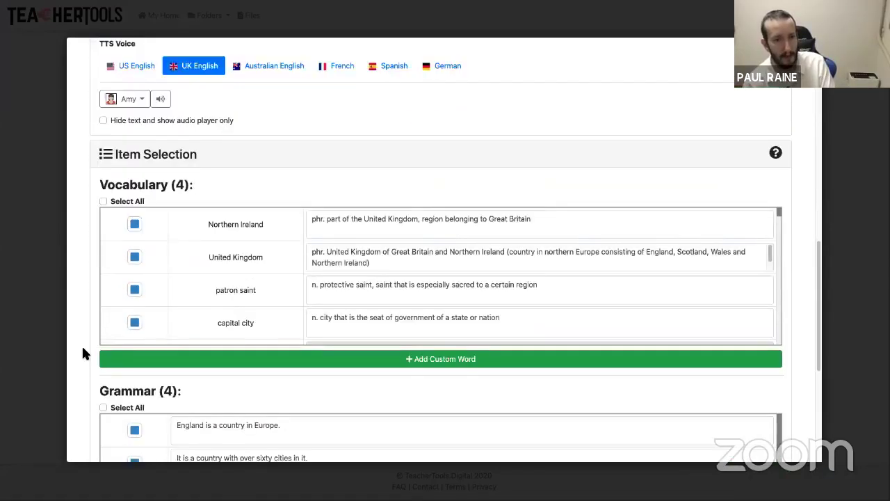
scroll(83, 353, "up", 1)
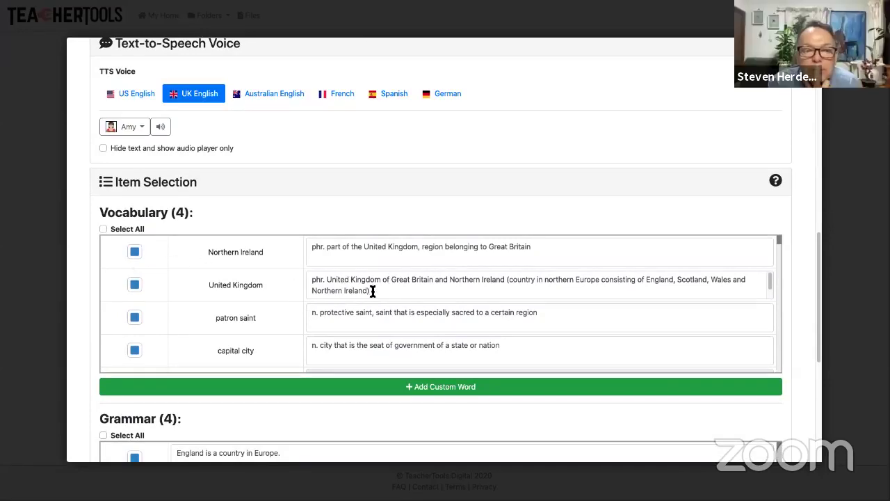
left_click(480, 285)
left_click(508, 282, "shift")
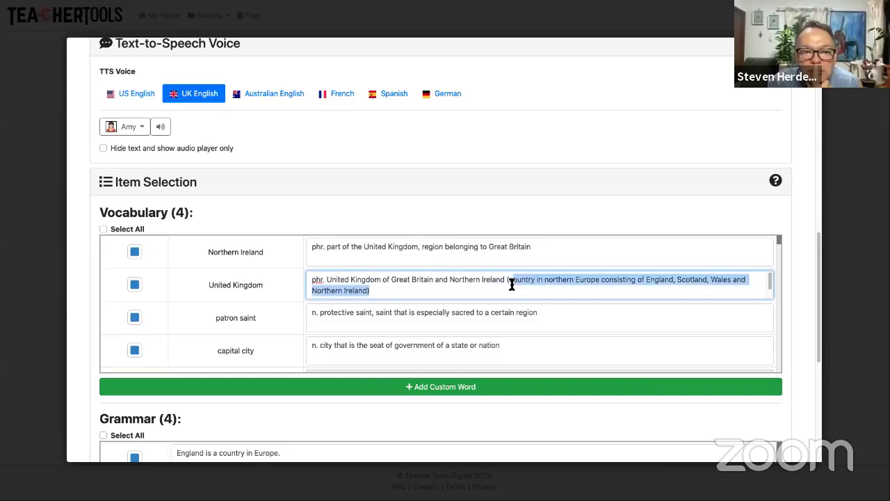
key("BackSpace")
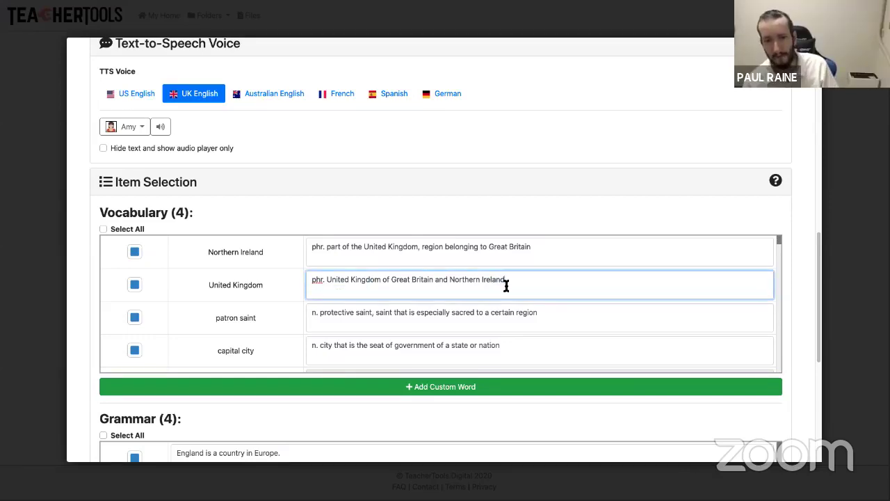
key("BackSpace")
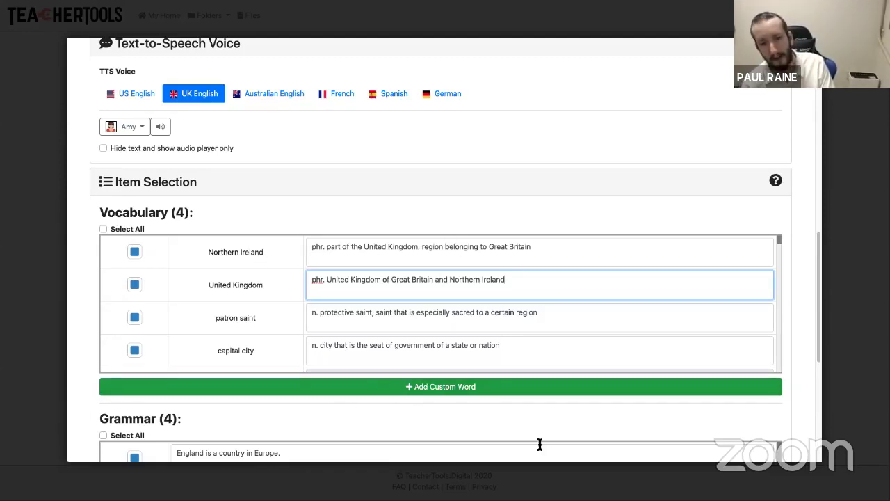
left_click(81, 286)
Step: Look over the rest of the form and update the assignment with the edited definition
scroll(80, 285, "down", 1)
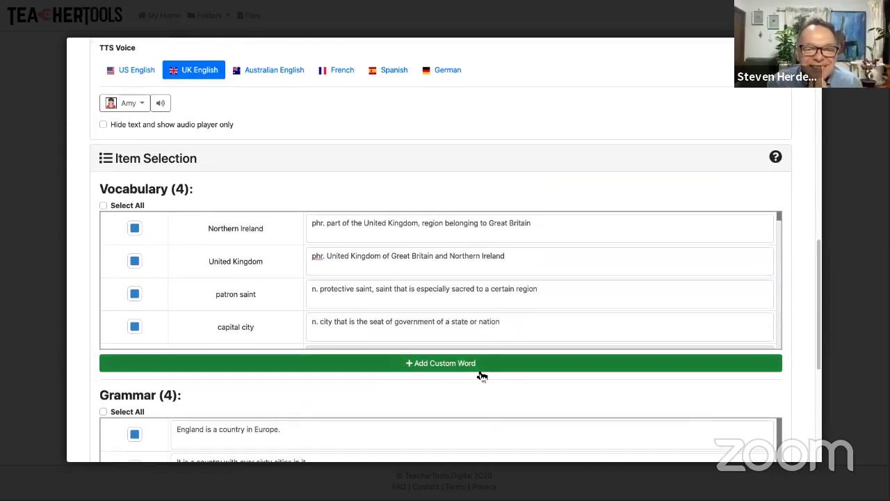
scroll(81, 334, "down", 2)
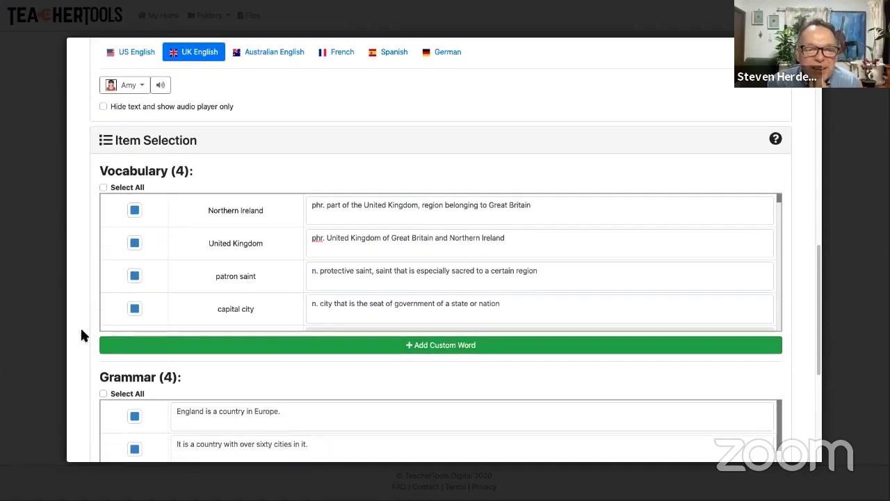
scroll(80, 326, "down", 5)
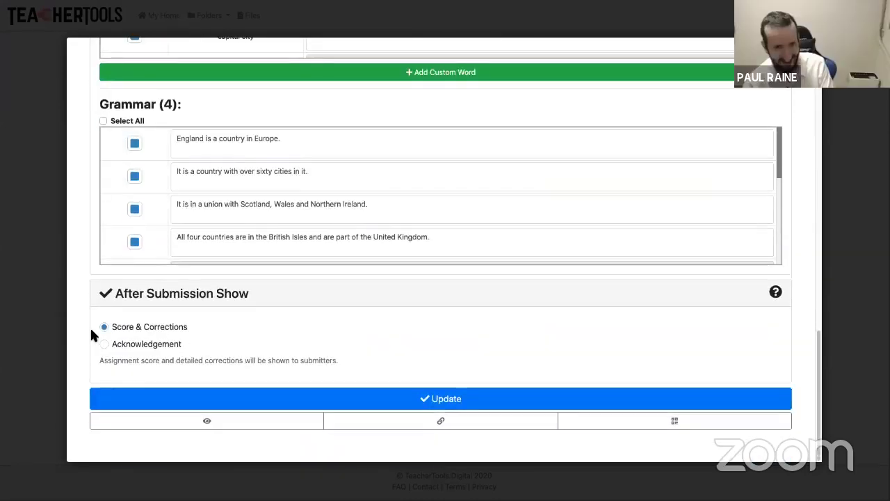
scroll(89, 326, "up", 15)
scroll(91, 331, "down", 15)
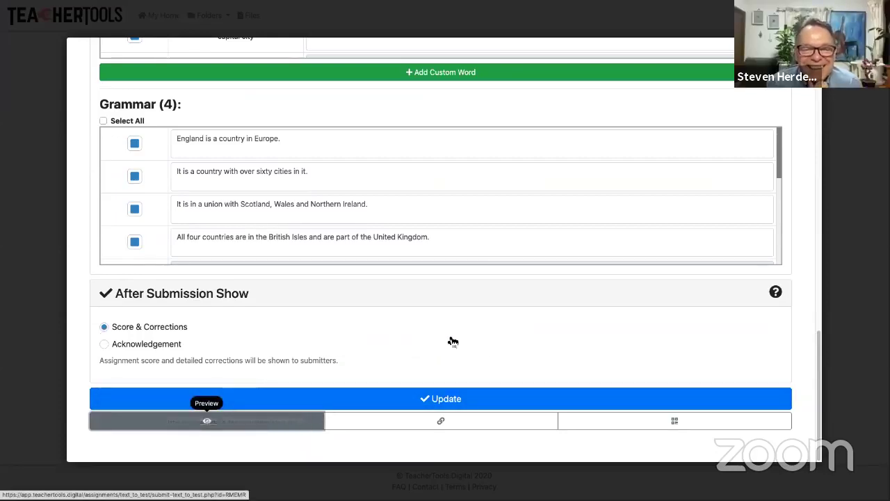
left_click(451, 400)
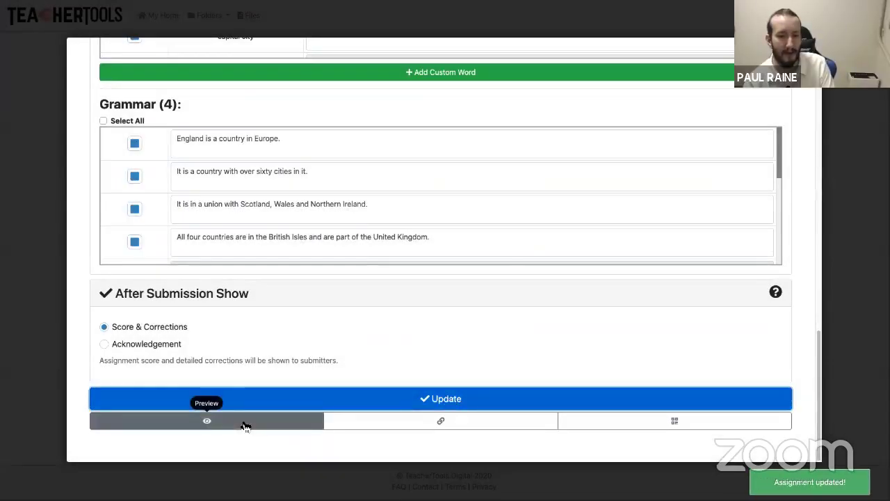
Step: Open the preview of the England assignment and show its start page in full screen
left_click(243, 424)
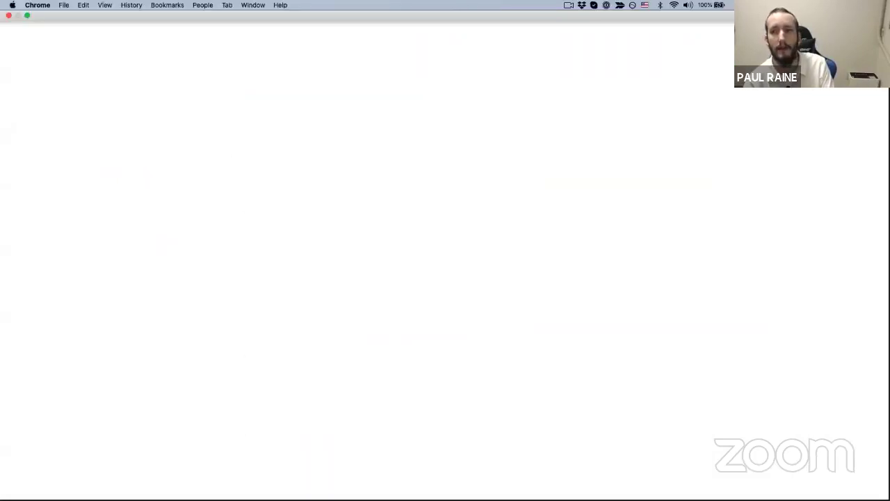
left_click(27, 15)
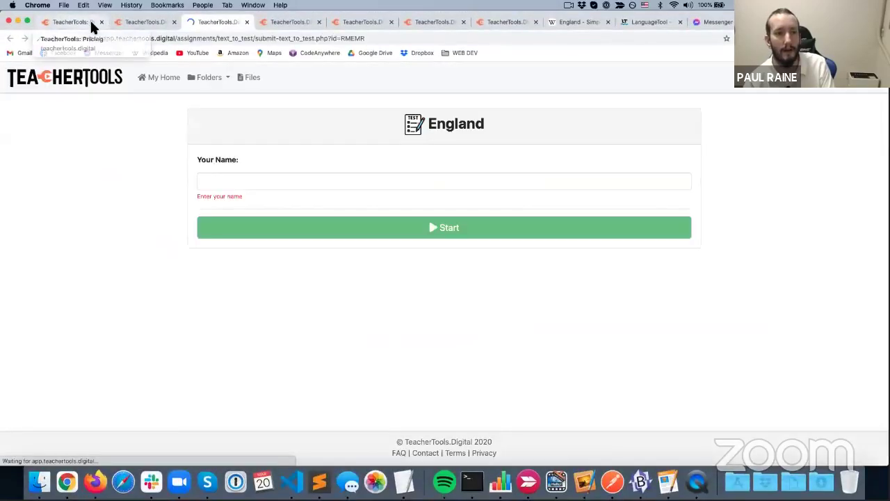
left_click(27, 19)
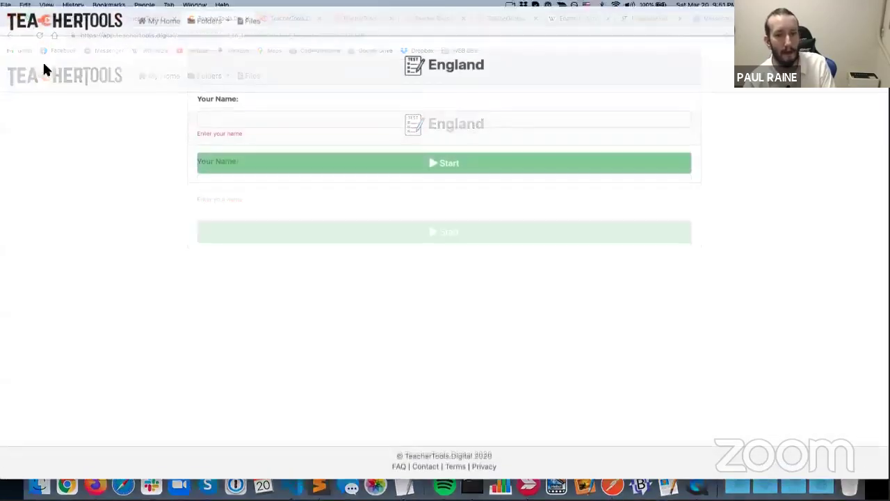
Step: Enter the test taker's first name on the England start page and start the test
left_click(242, 122)
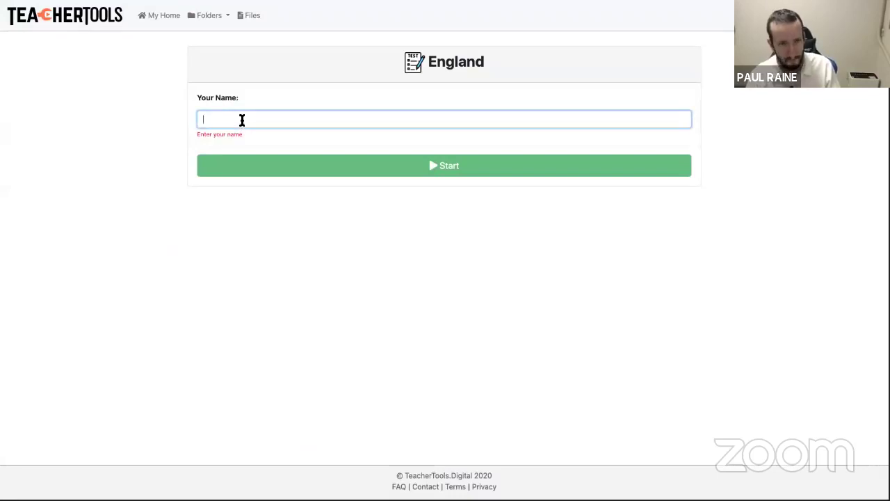
type("Paul")
left_click(458, 162)
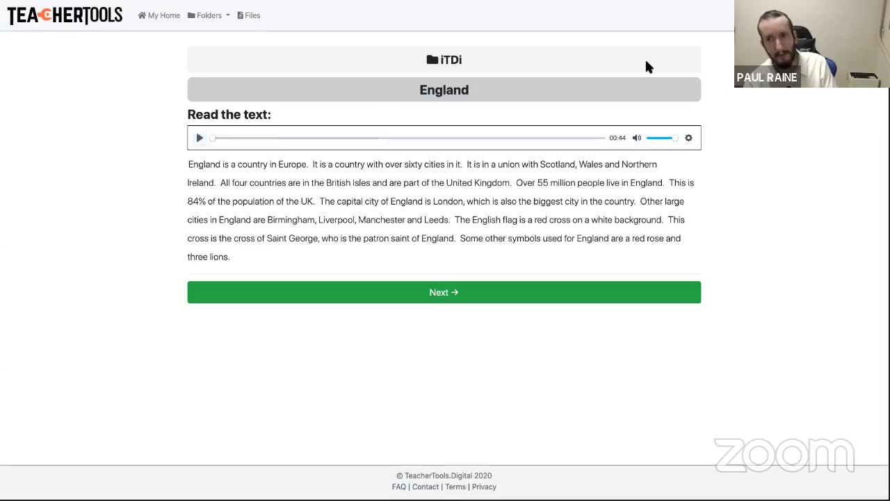
Step: Listen to the opening sentences of the England text's audio, then pause it and rewind to the beginning
left_click(200, 138)
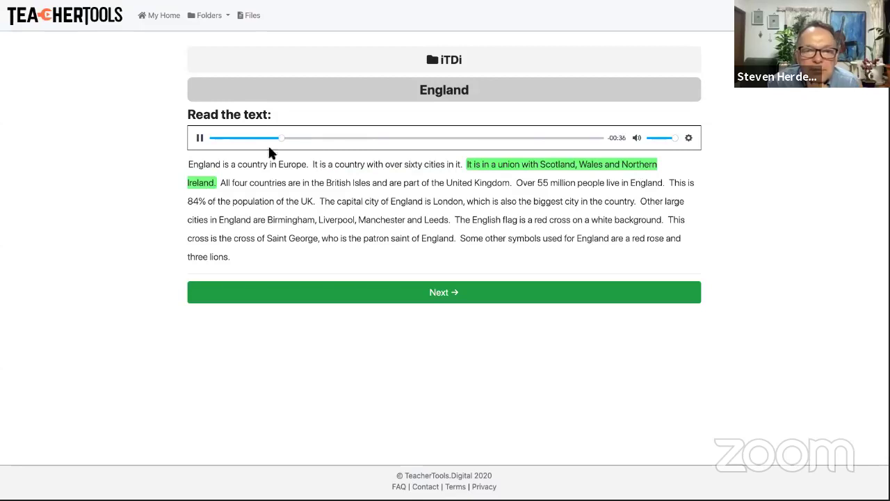
left_click(200, 138)
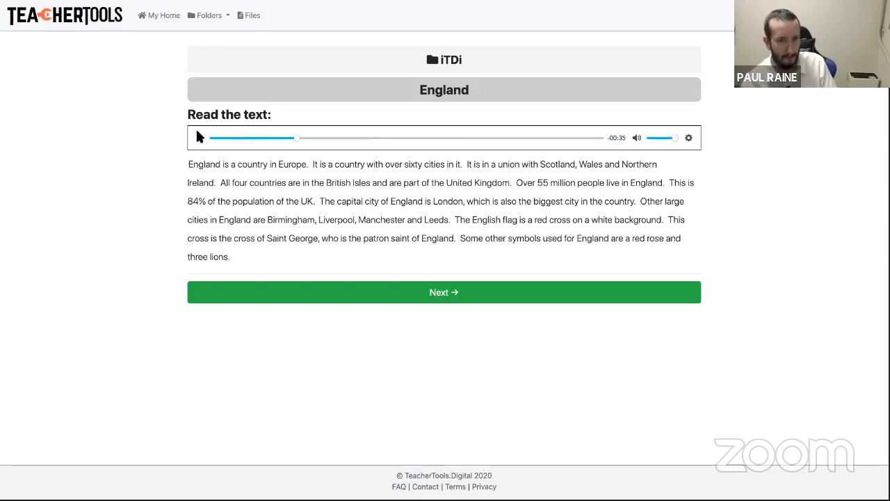
left_click_drag(292, 139, 244, 139)
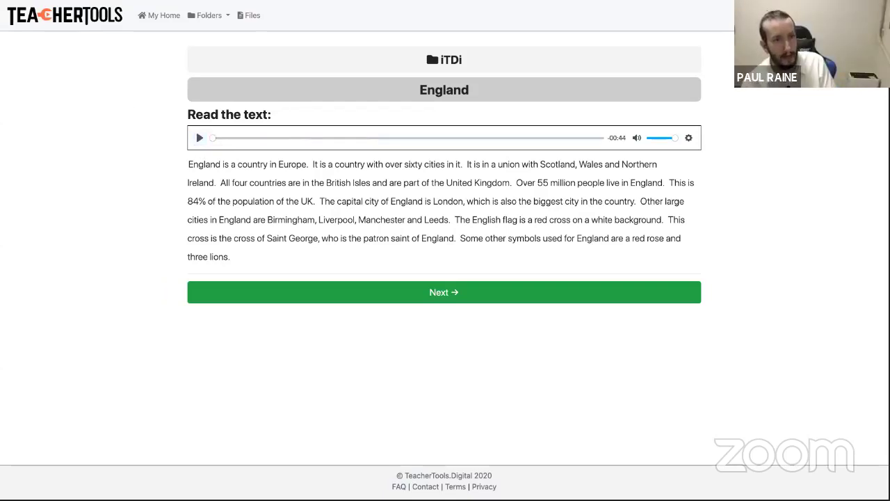
left_click(27, 19)
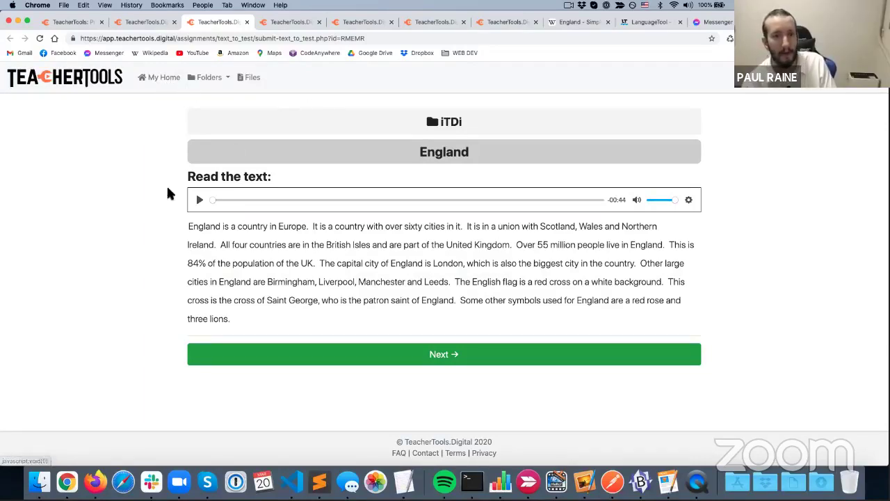
left_click(27, 22)
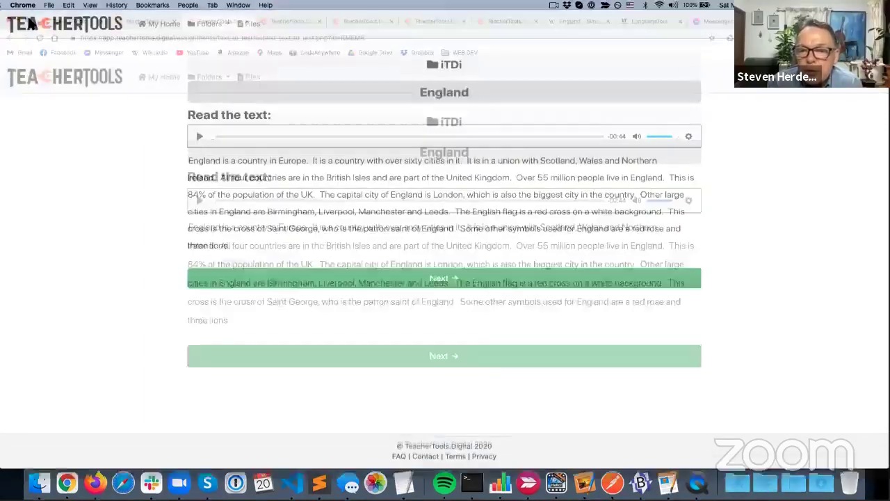